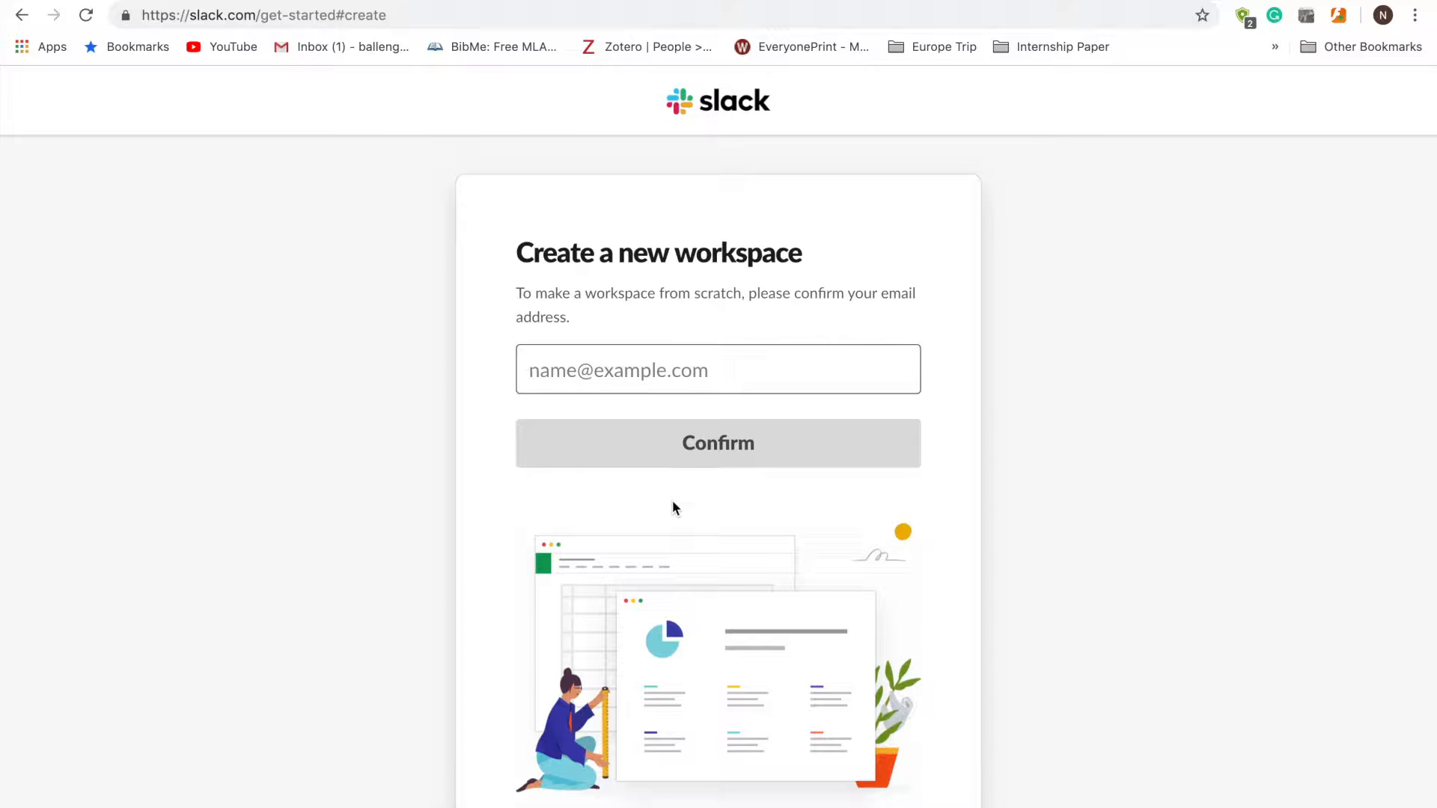
- Fill in the account e-mail from the autofill suggestion and submit it for the new workspace
text(nich)
click(676, 437)
click(677, 442)
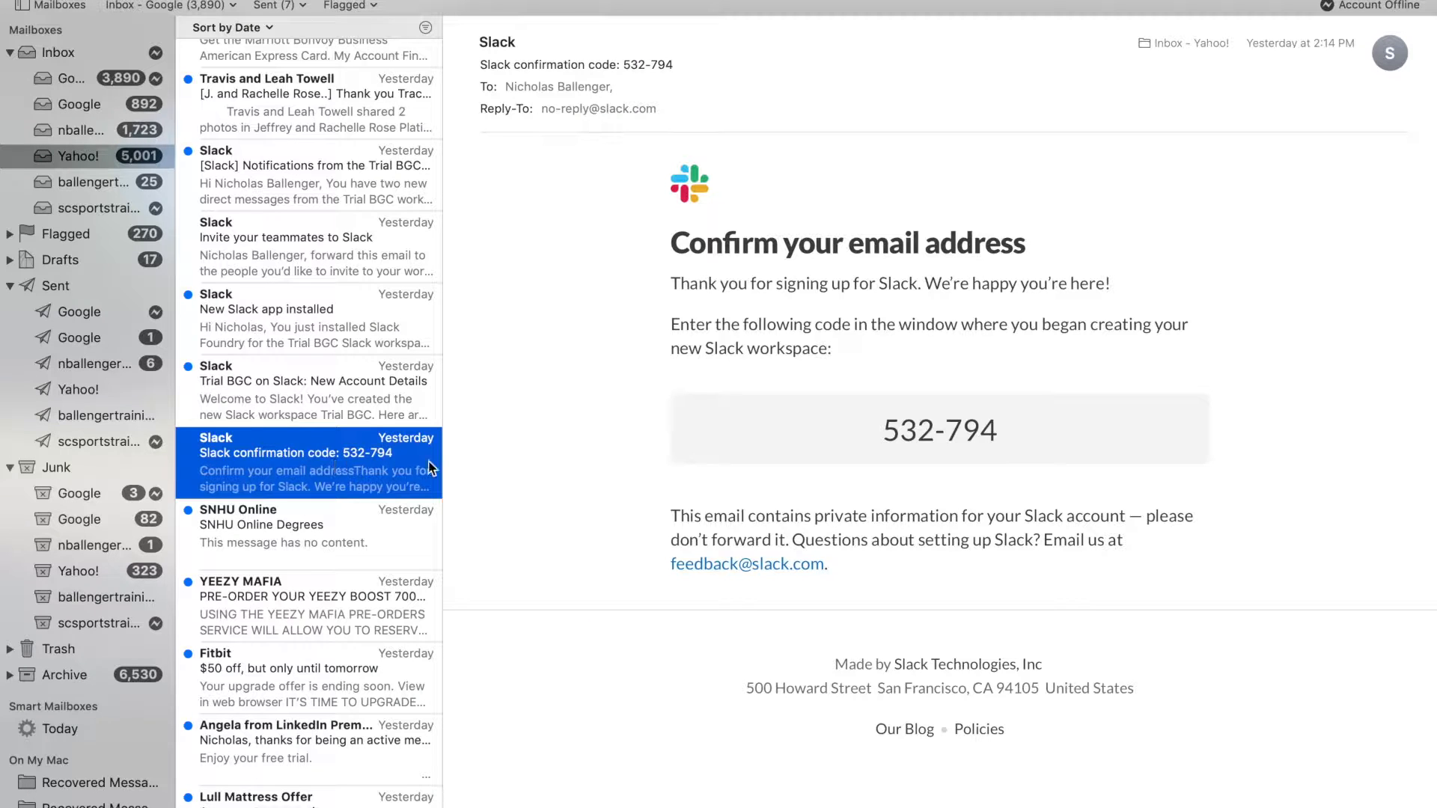
- Select the six-digit code in the body of Slack's confirmation e-mail
click(887, 437)
drag(888, 436, 991, 432)
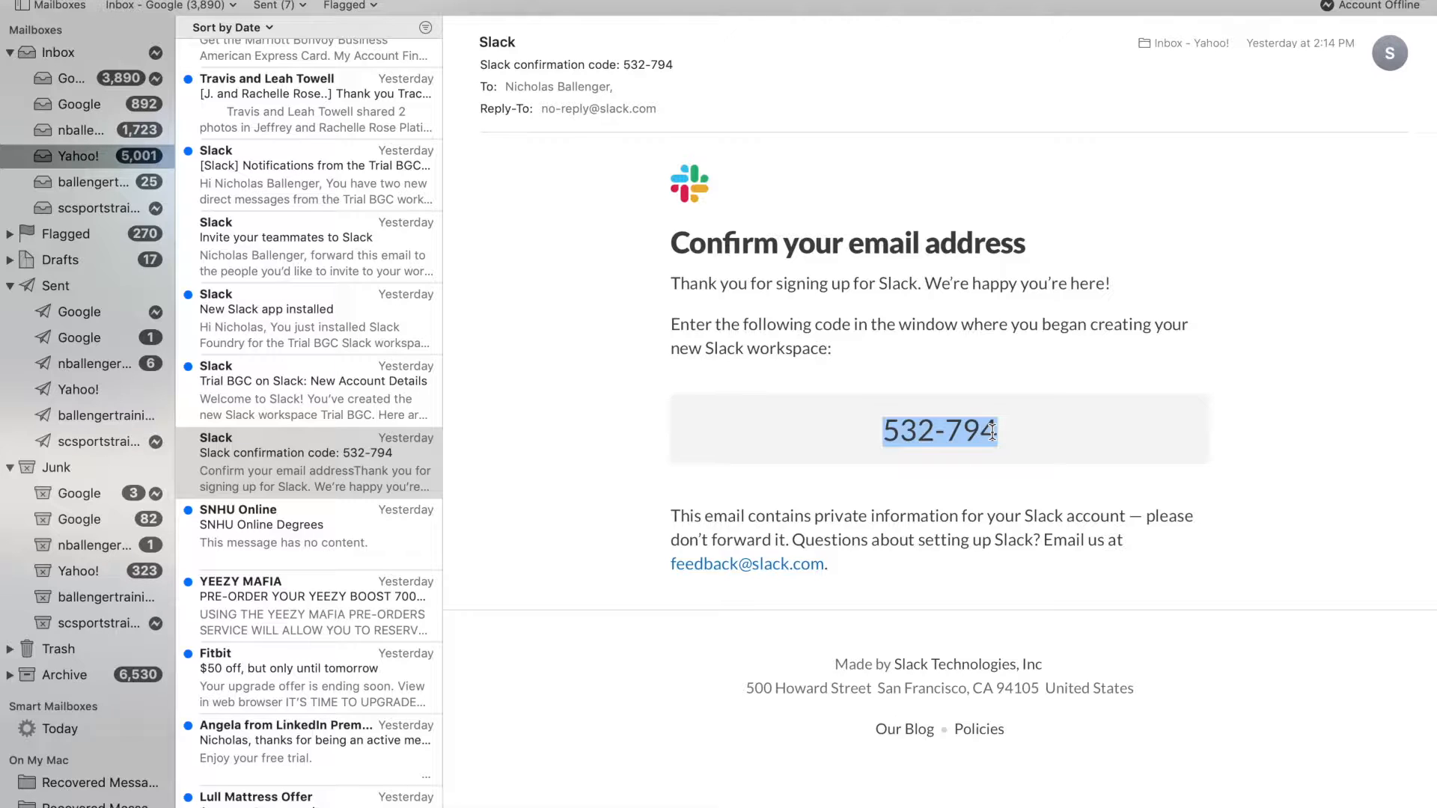
- Paste the confirmation code into Slack and name the team Trial BGC
key(super+c)
key(super+Tab)
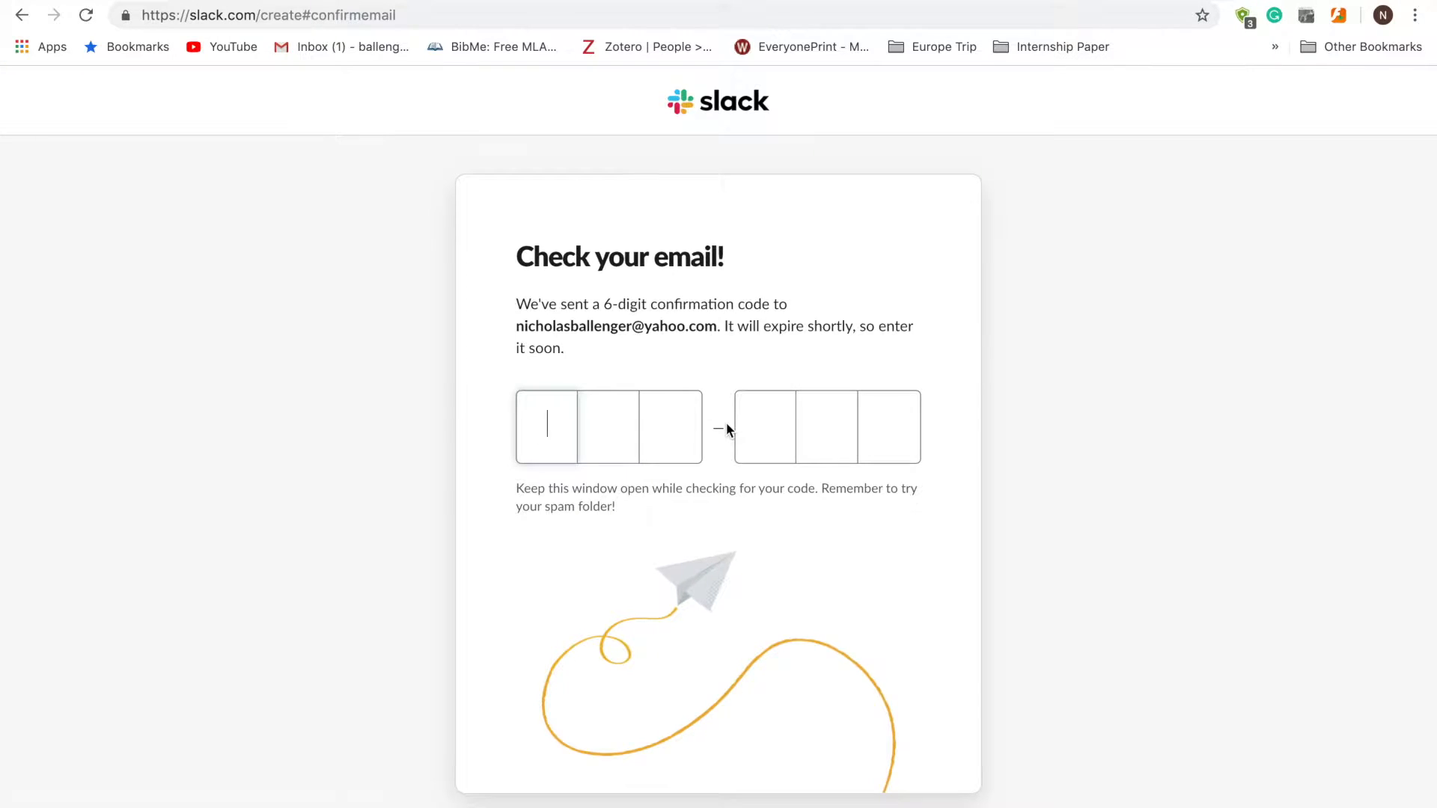
key(super+v)
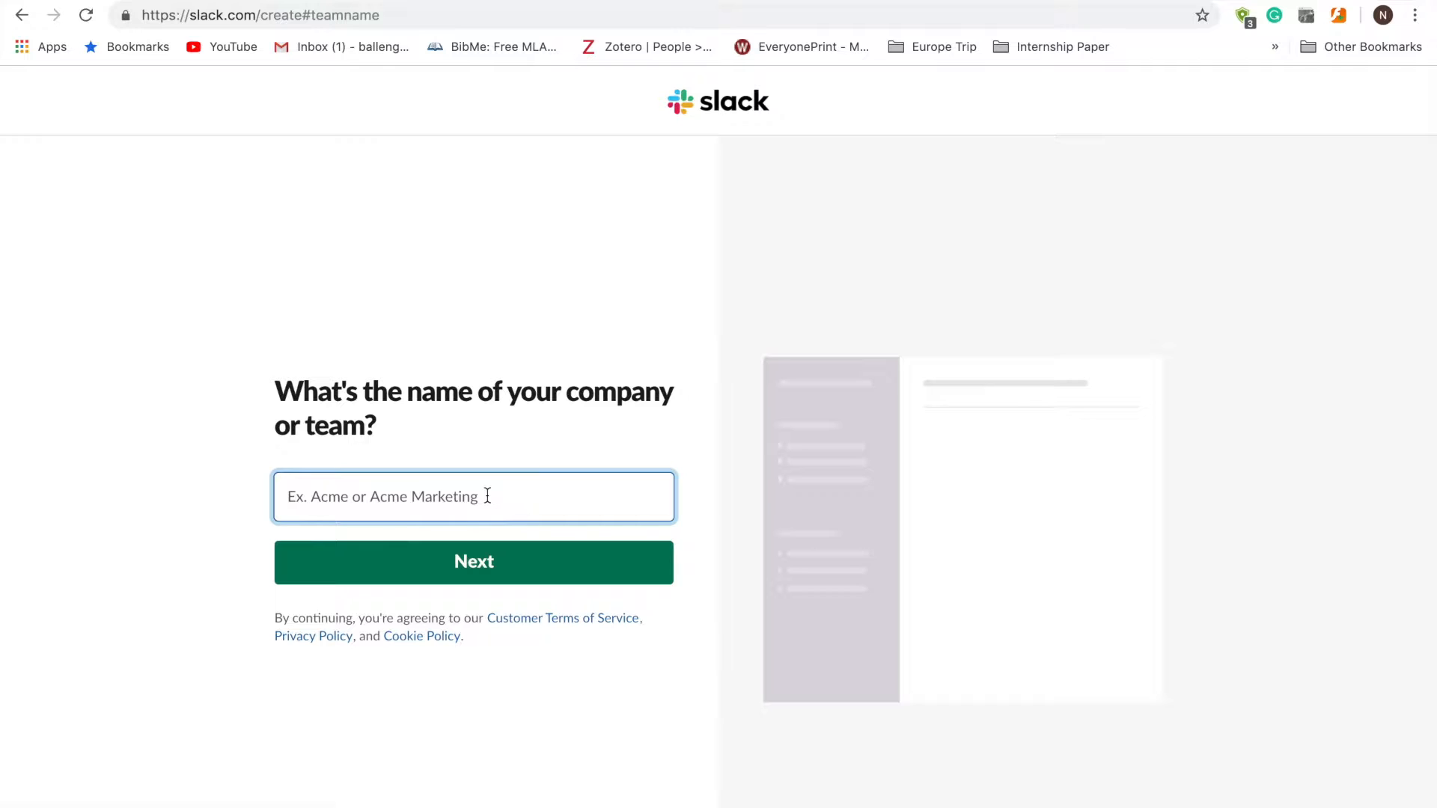
text(Trial BGC)
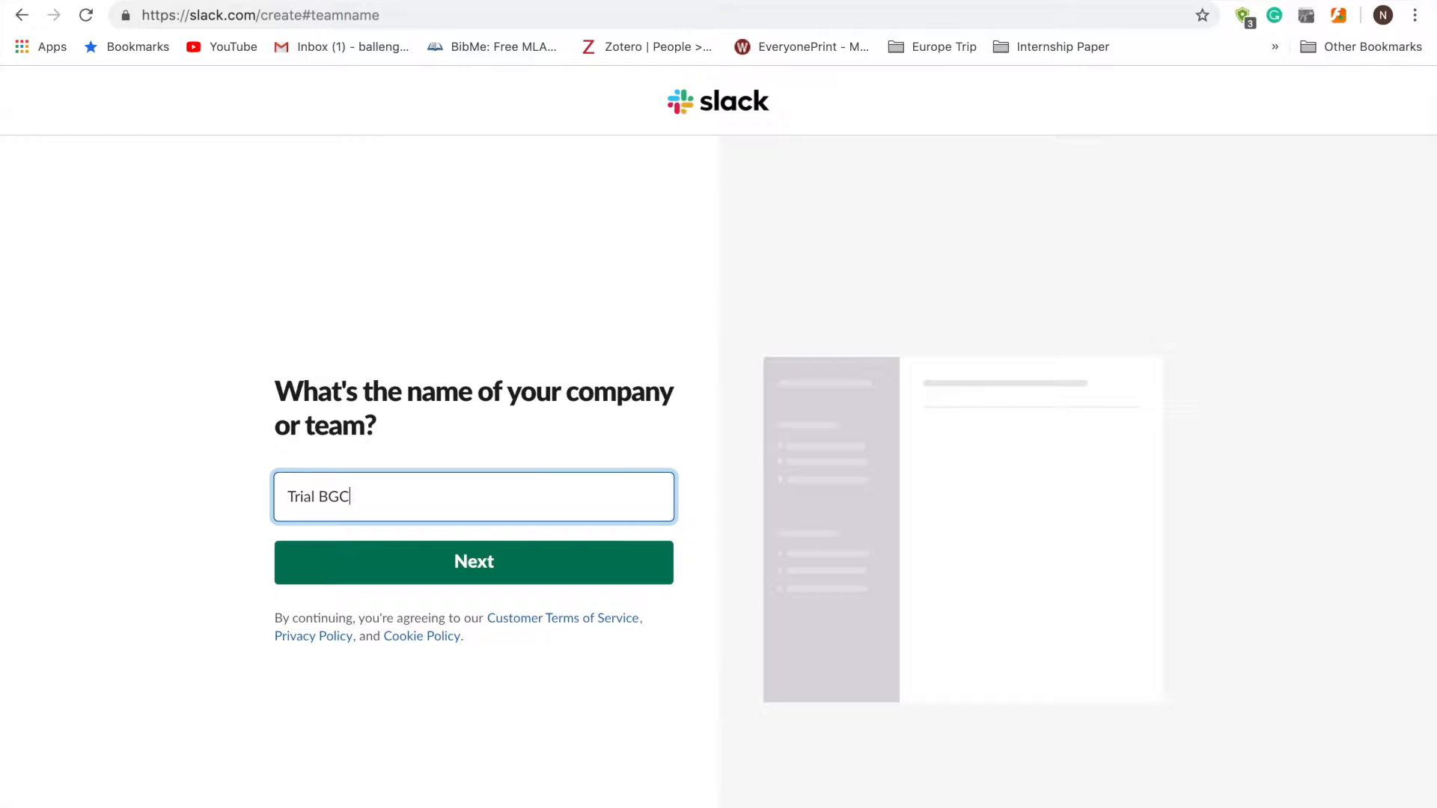
click(485, 563)
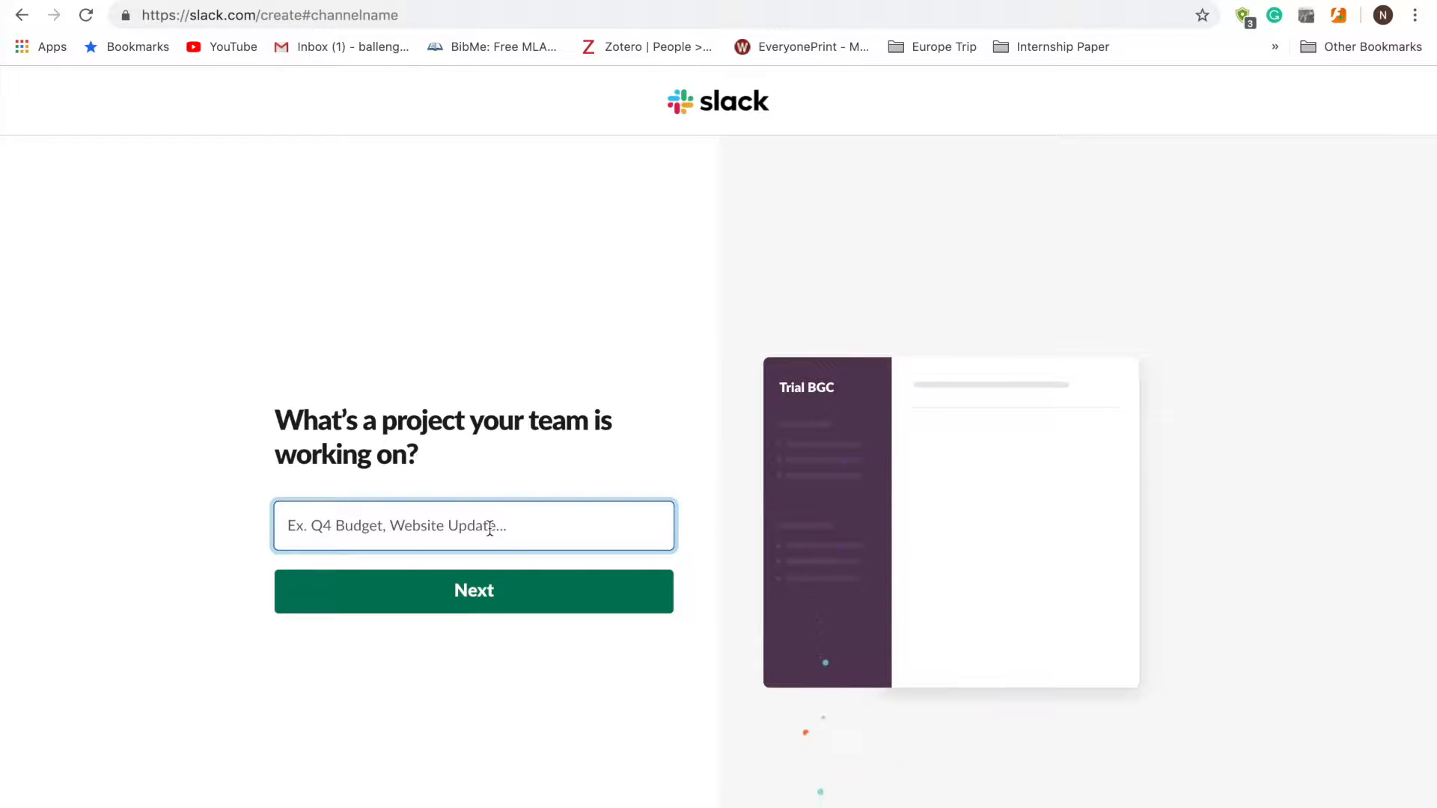
- Enter 'internal' as the team's project
text(Inter)
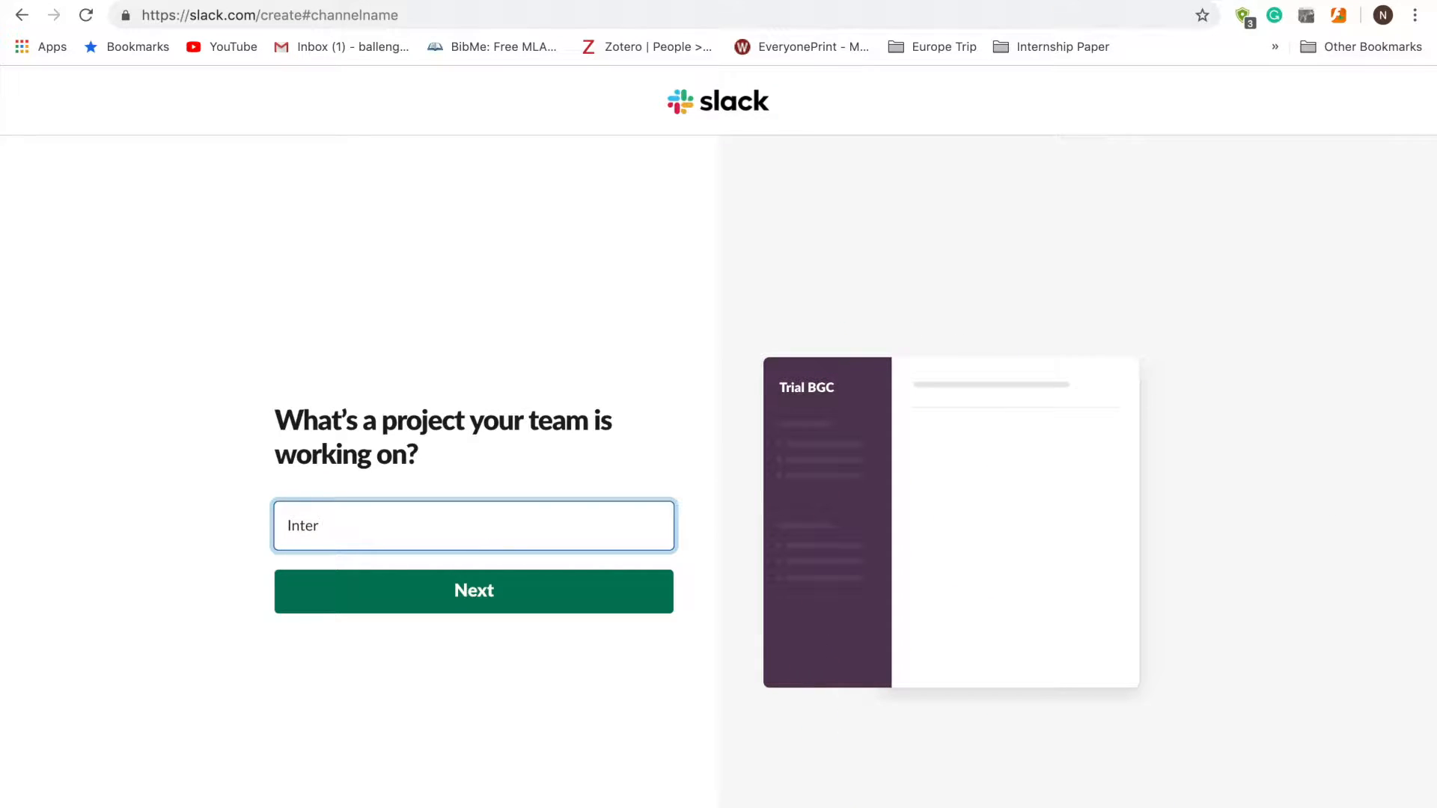
key(BackSpace)
key(BackSpace)
text(int)
click(516, 597)
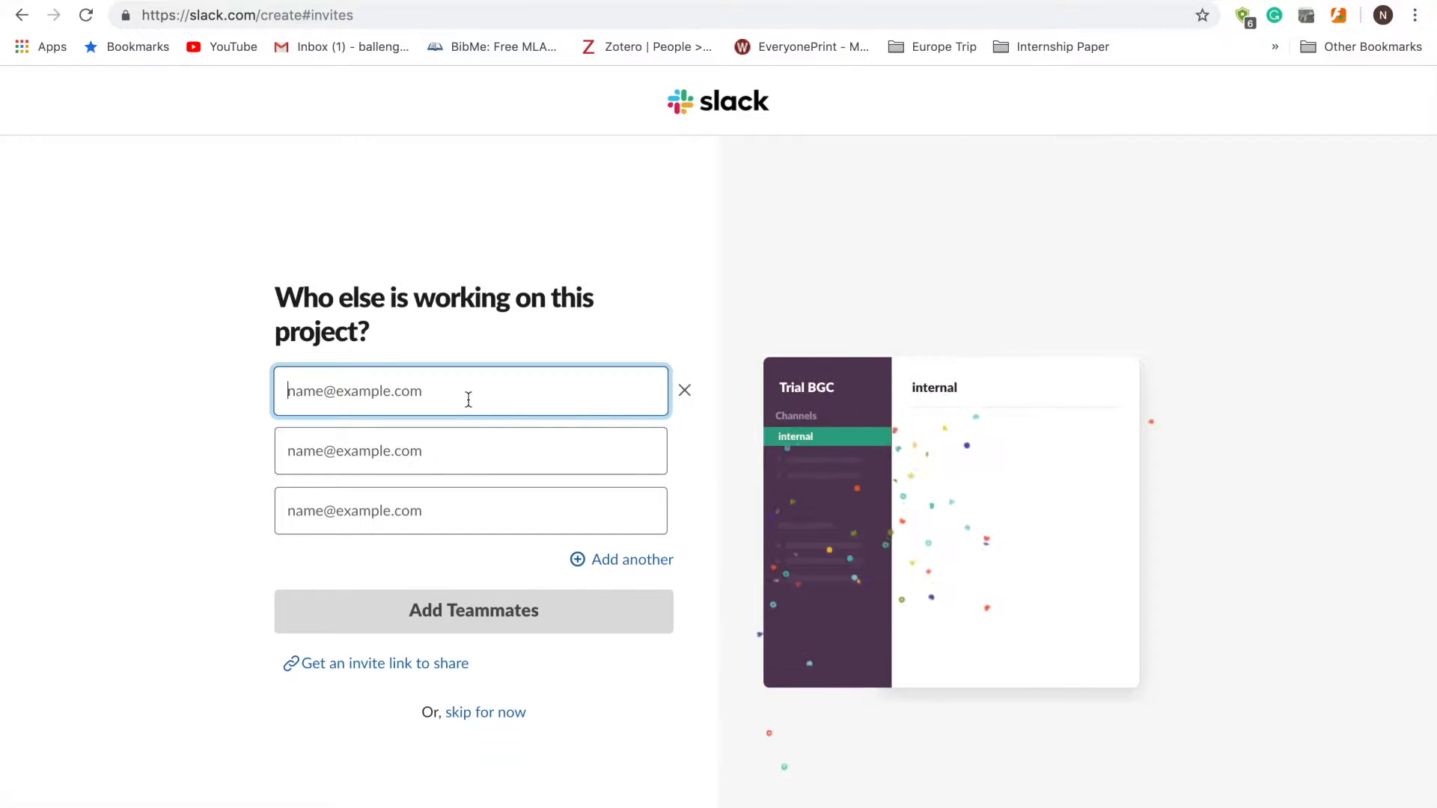
- Invite a teammate by their suggested e-mail address and open the new #internal channel
text(nb)
click(448, 439)
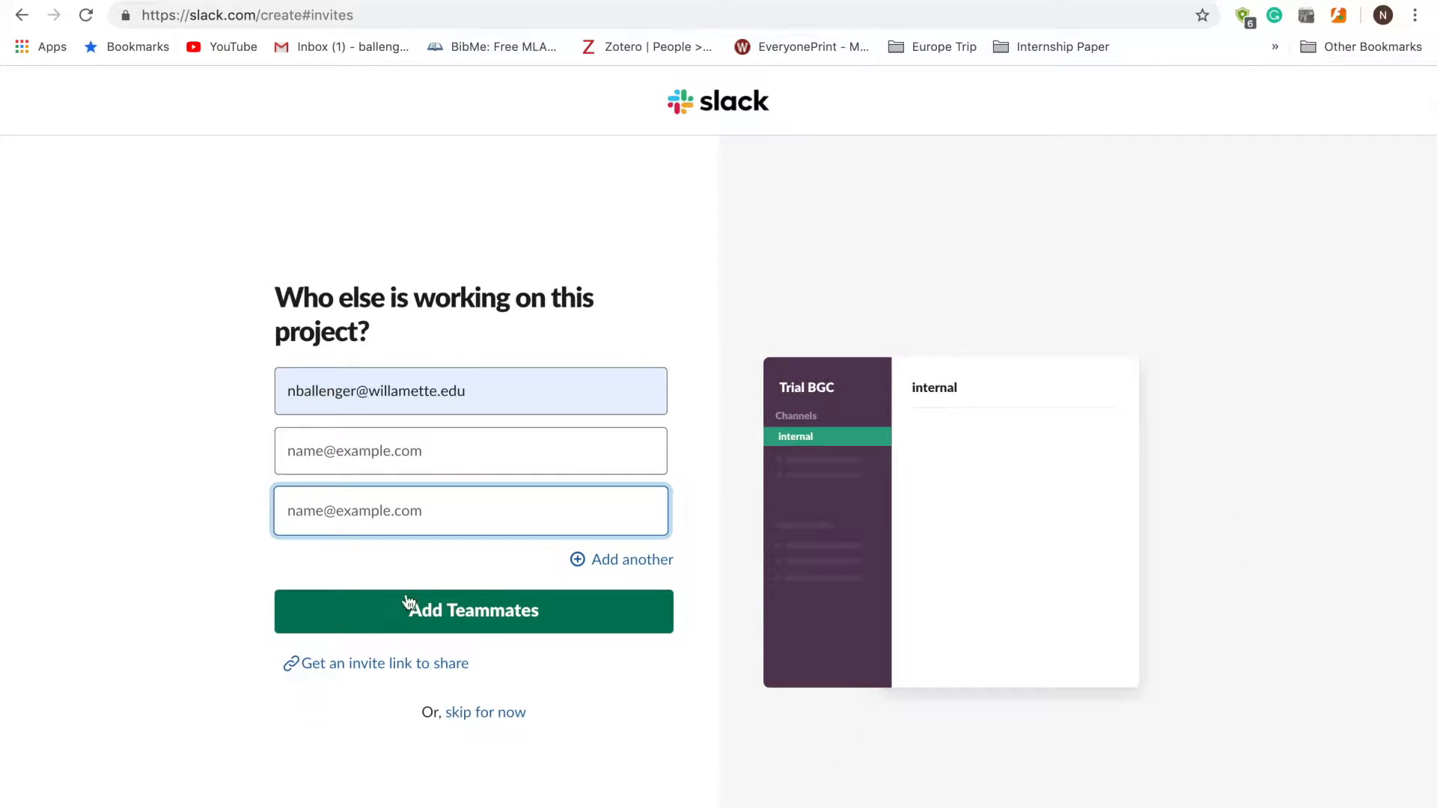
click(462, 603)
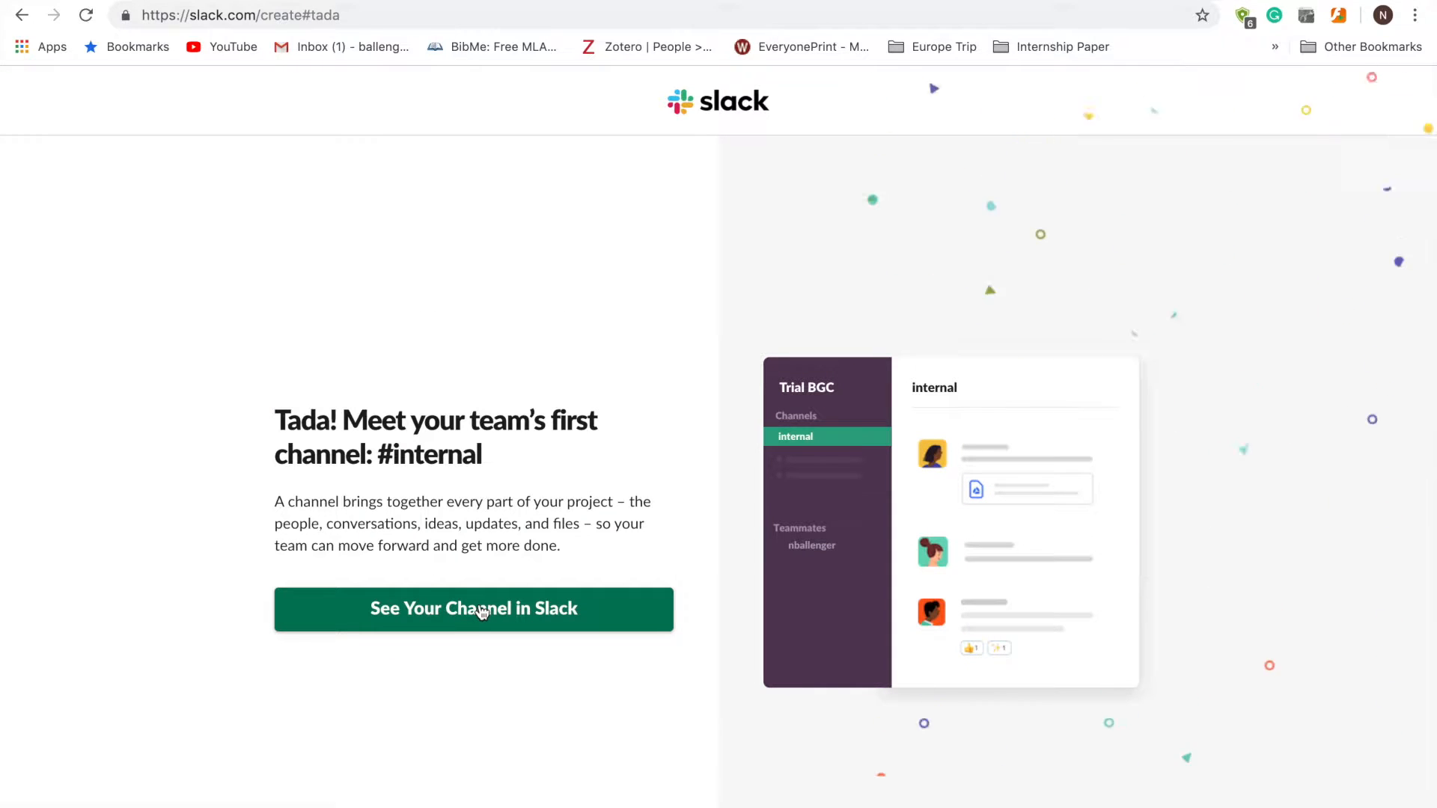
click(481, 611)
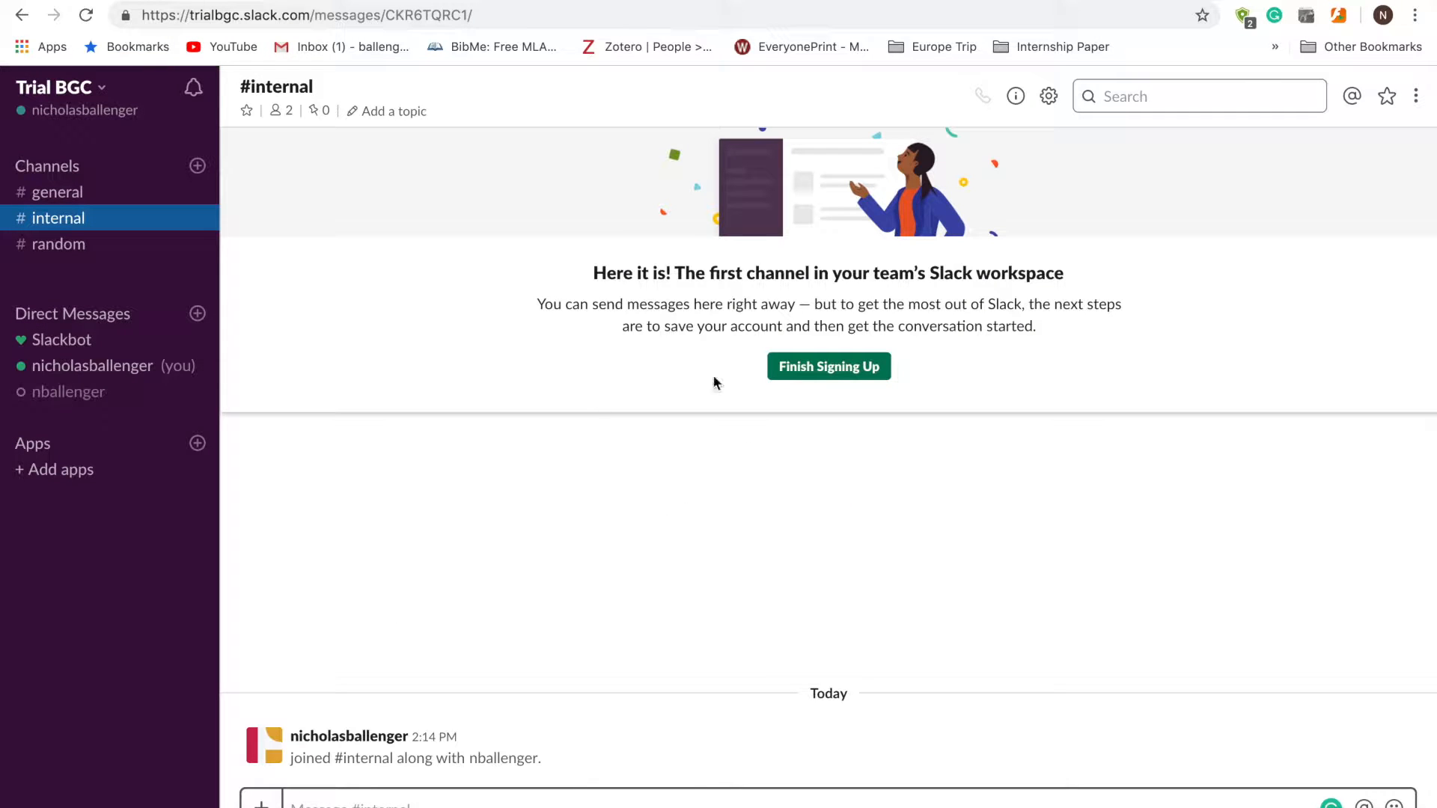
- Finish signing up by entering the account's full name and a password
click(841, 372)
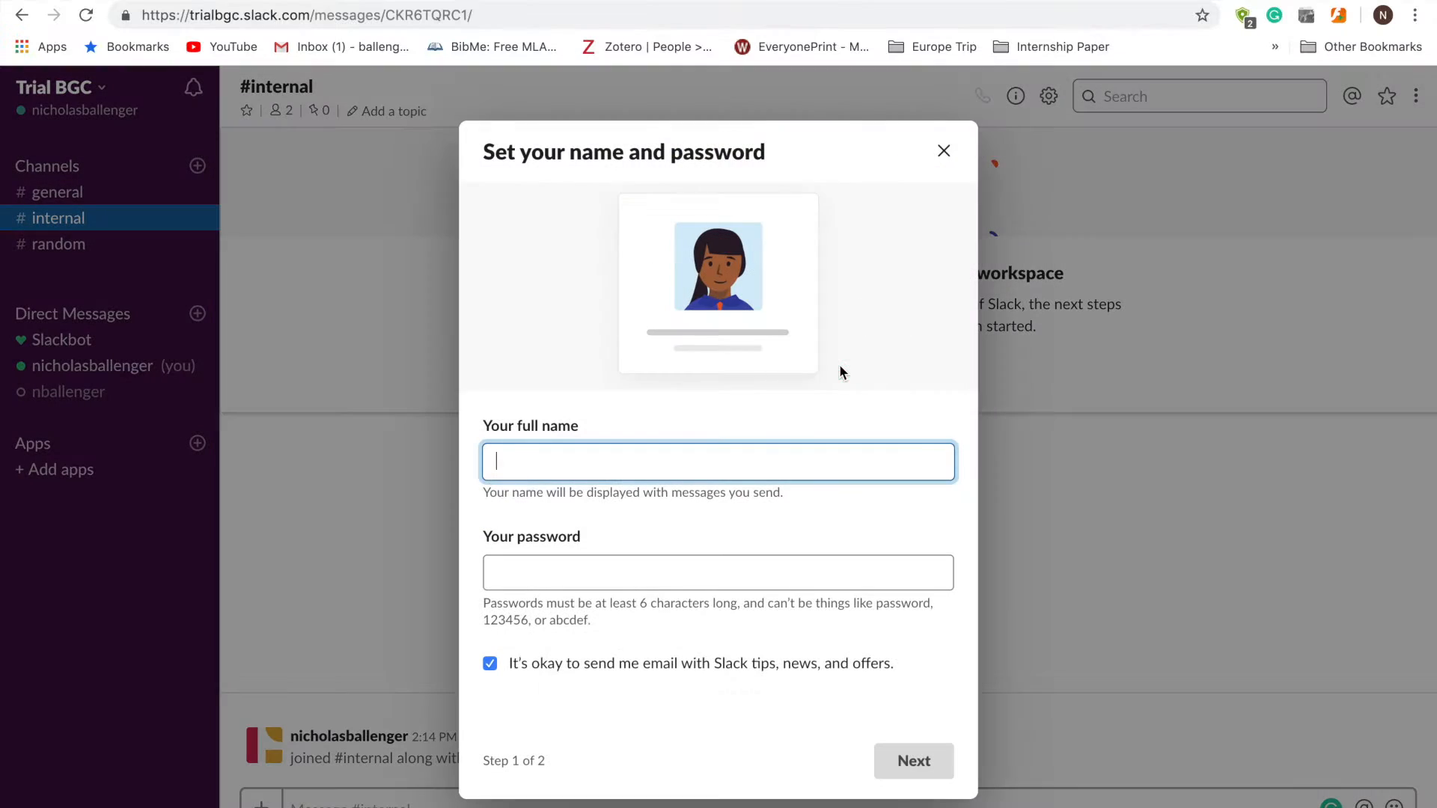
click(746, 567)
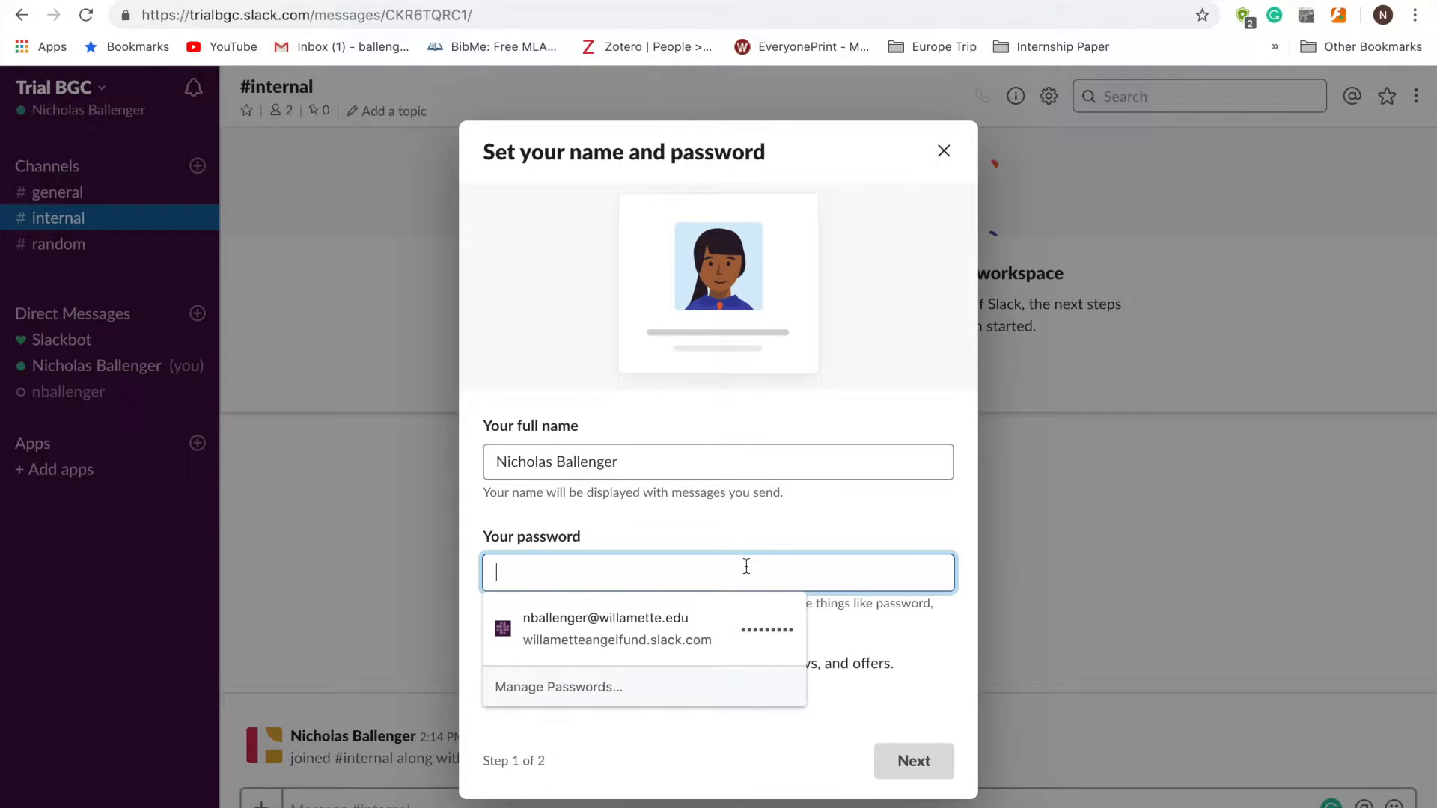
text(•••)
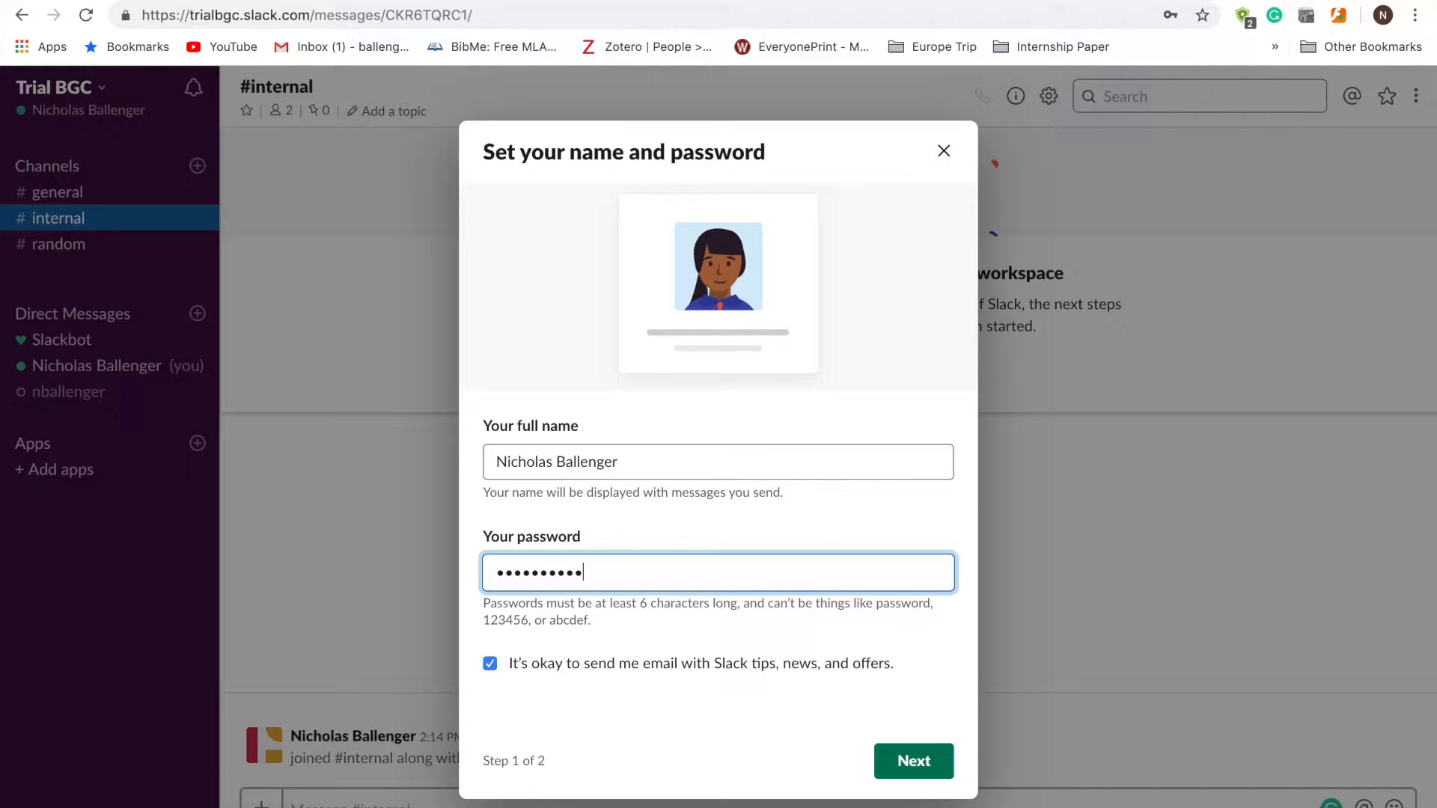
- Save the password in Chrome, confirm the Trial BGC details and dismiss the ready message
click(901, 760)
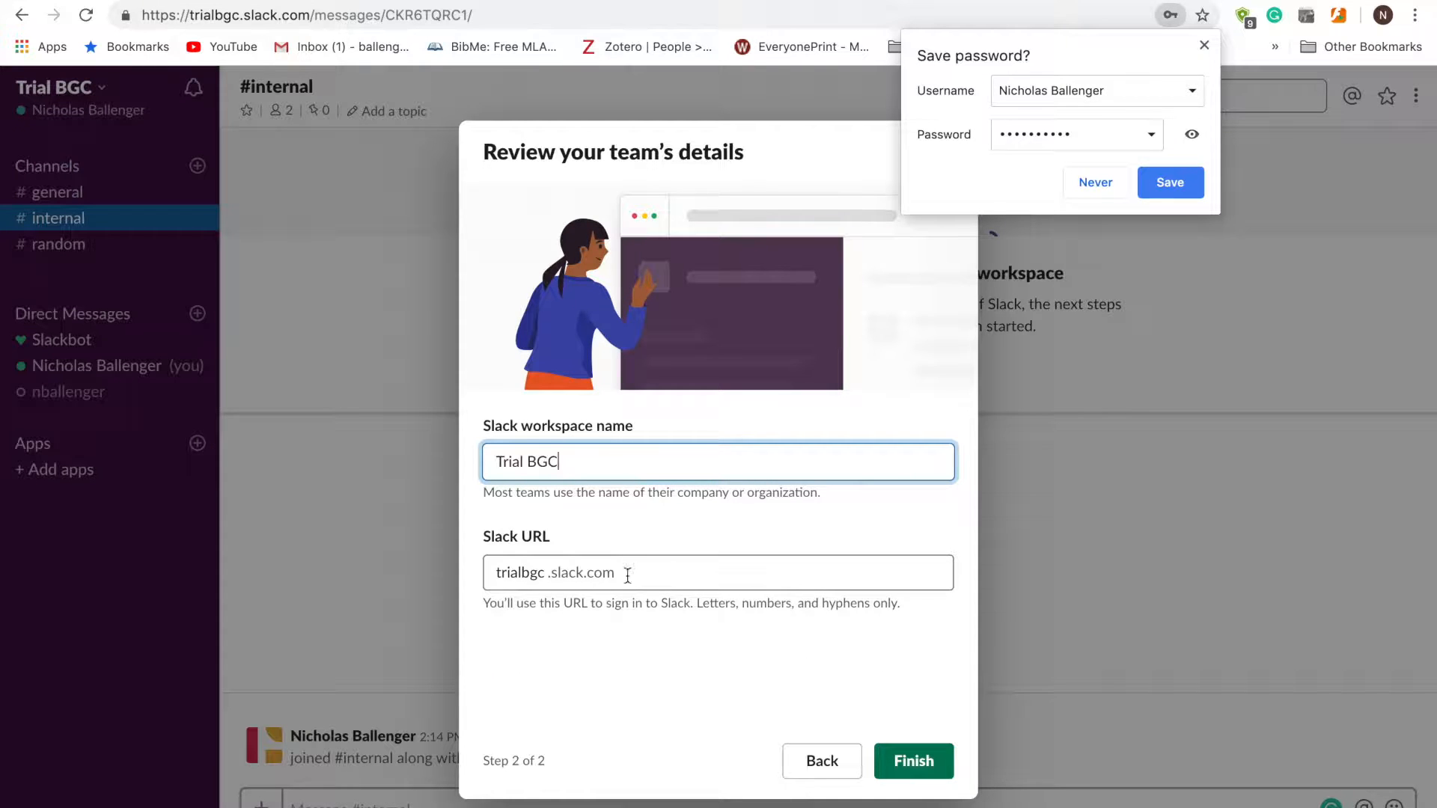
click(1170, 187)
click(908, 757)
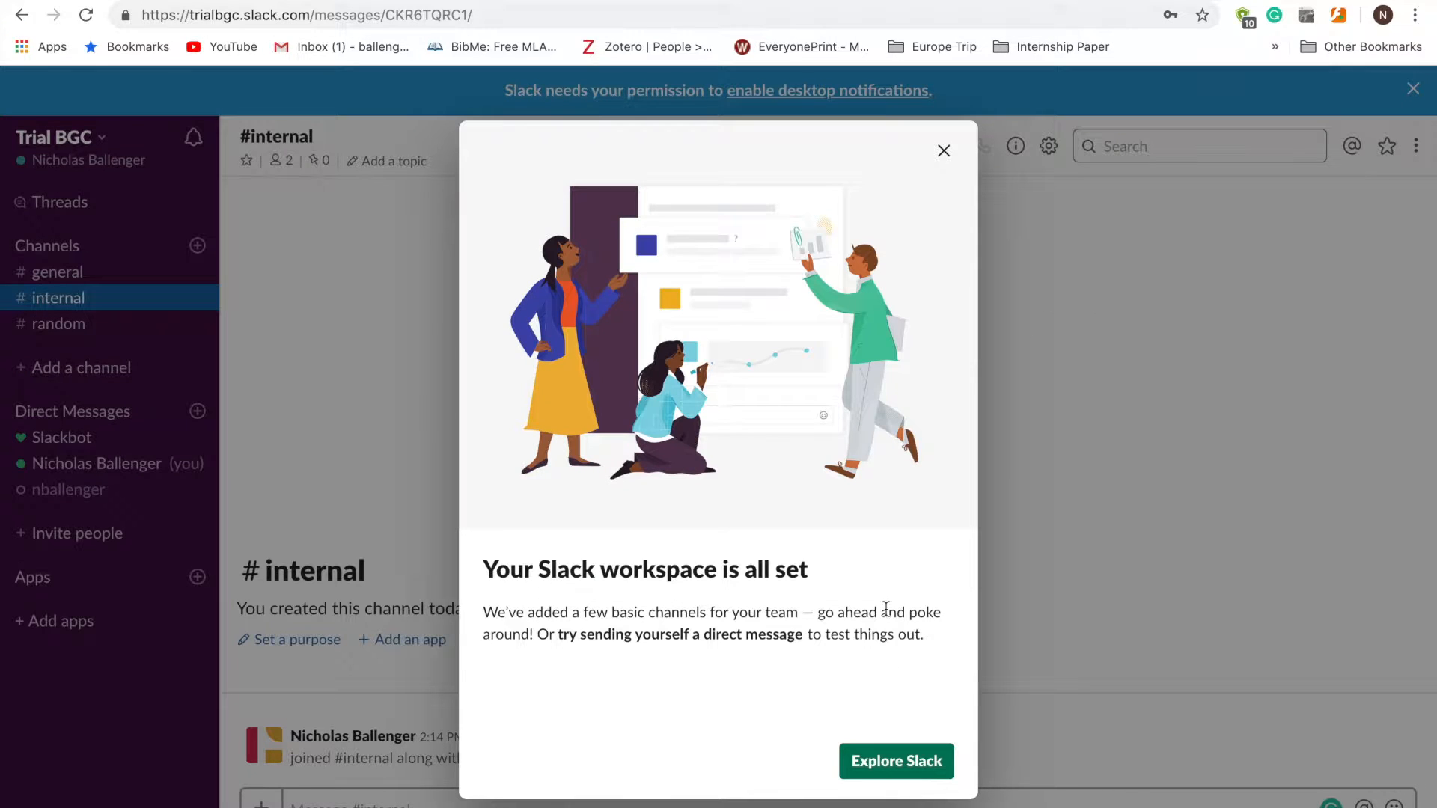
click(925, 770)
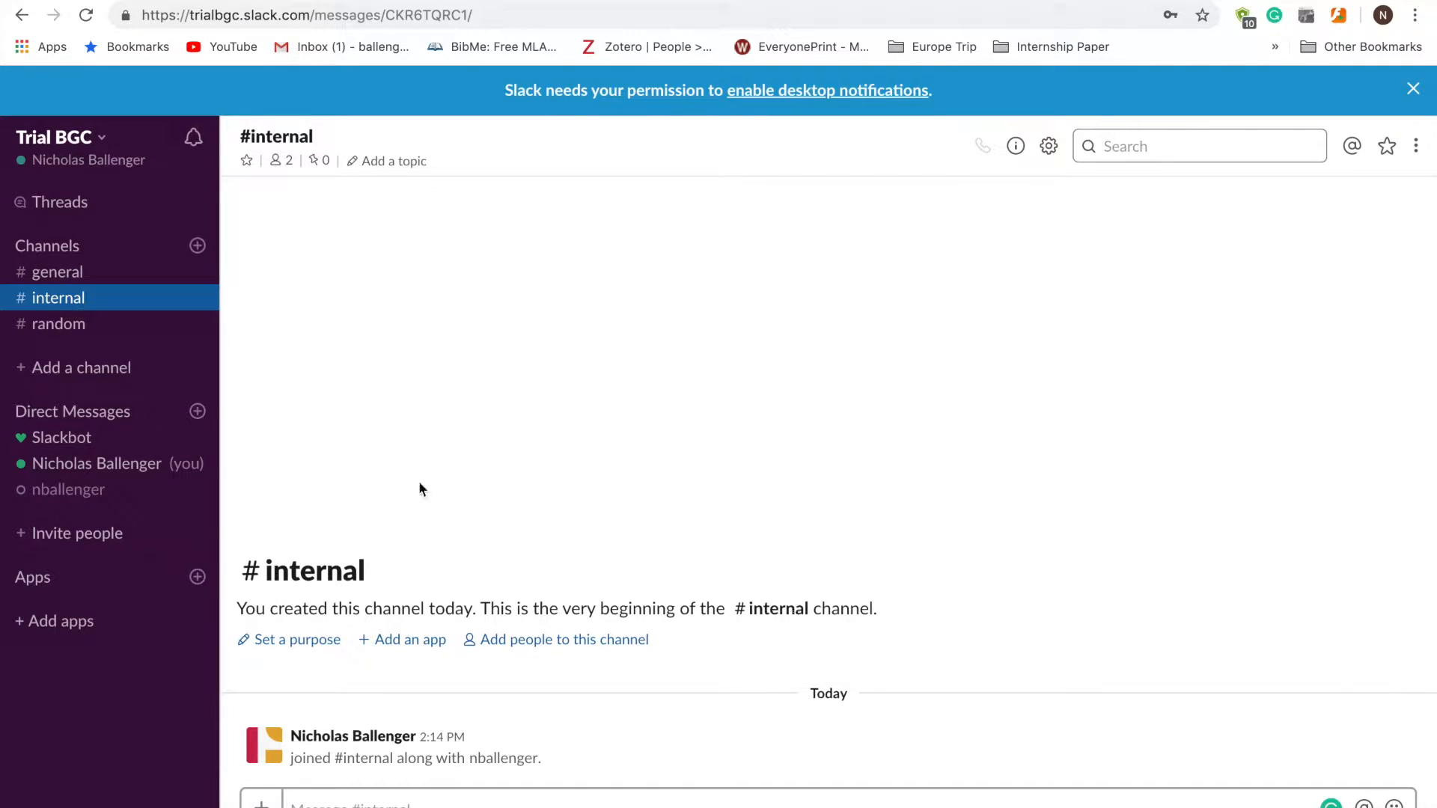
- Create the #knudson channel with purpose 'Internal Communications', inviting the pending teammate
click(197, 247)
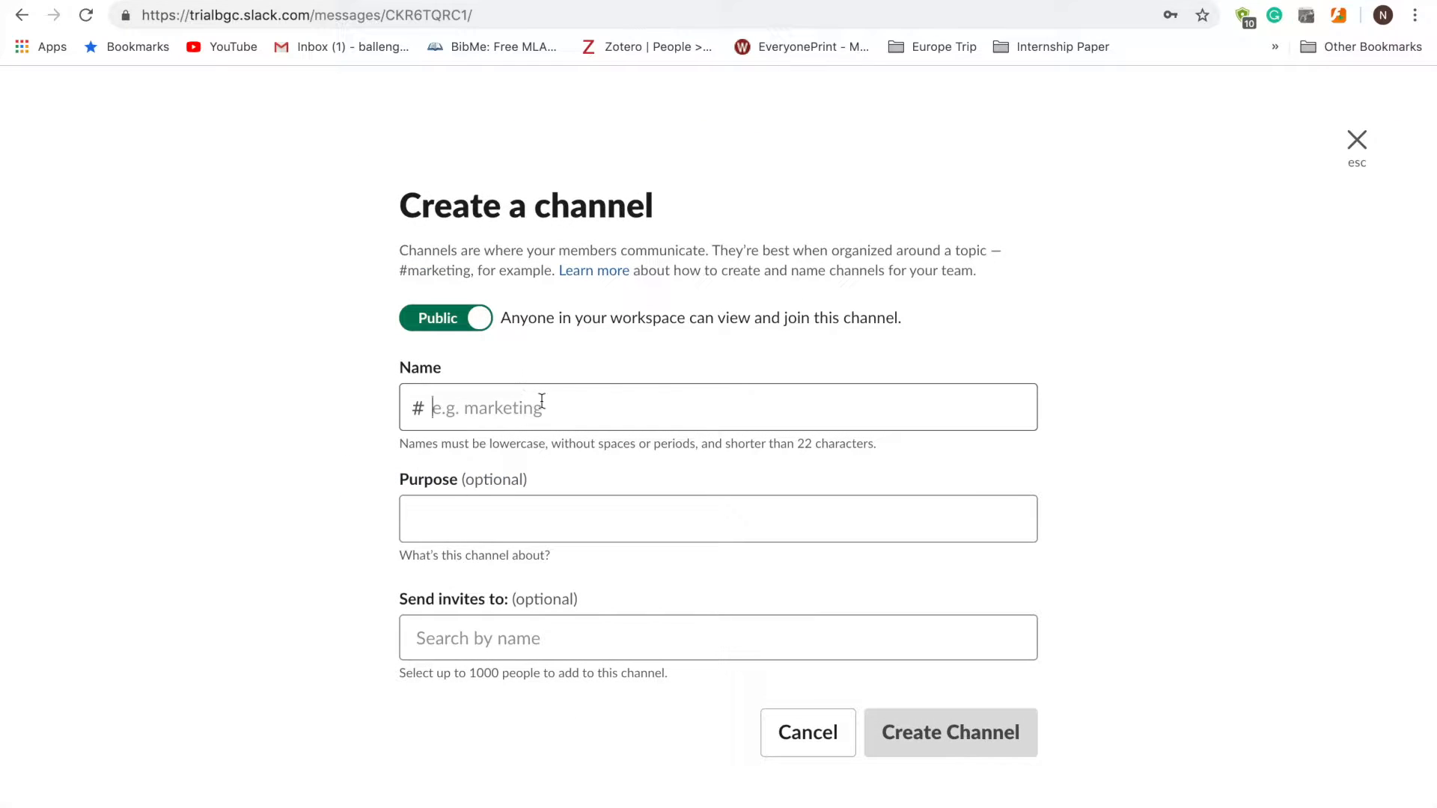
text(k)
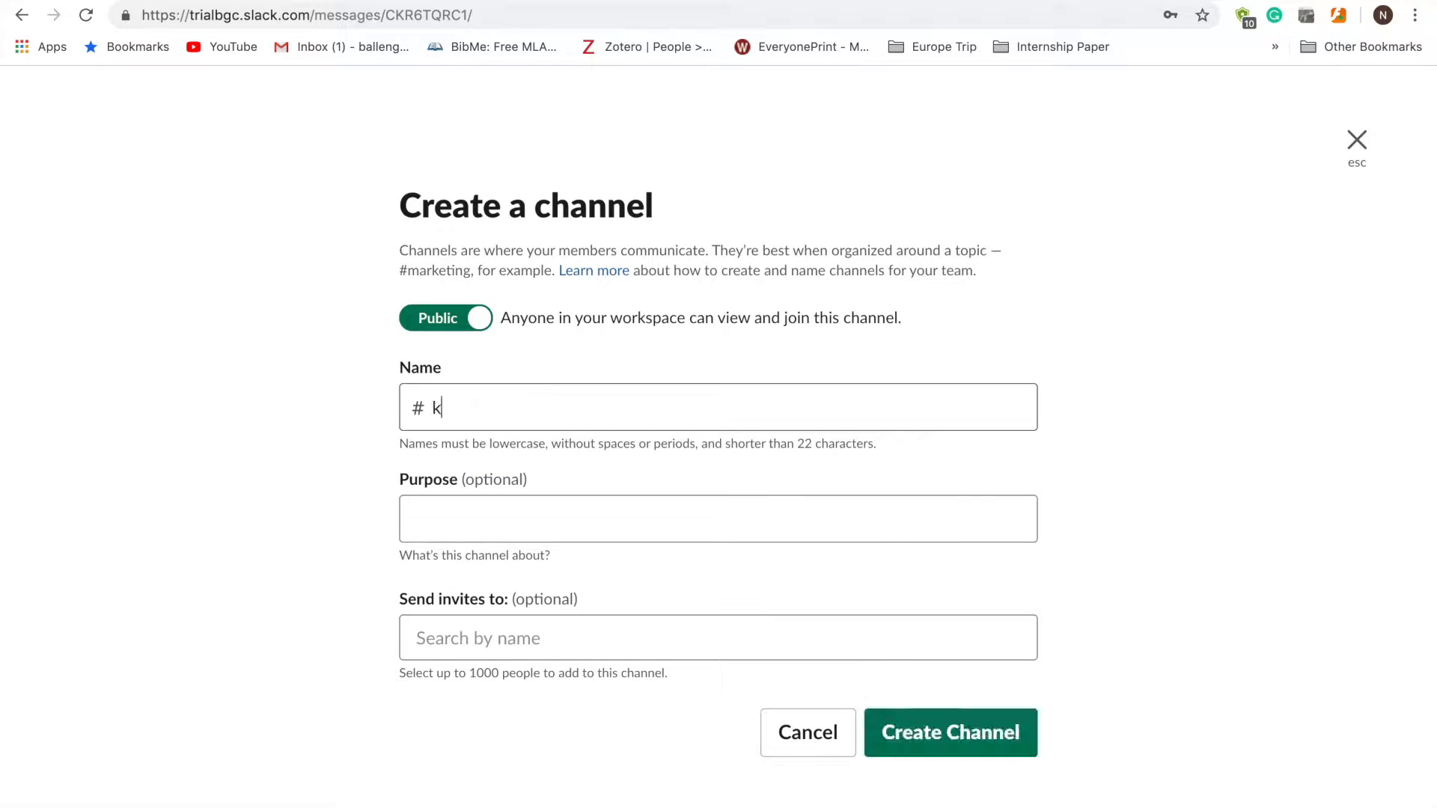
text(nudson)
click(536, 520)
text(Internal Communications)
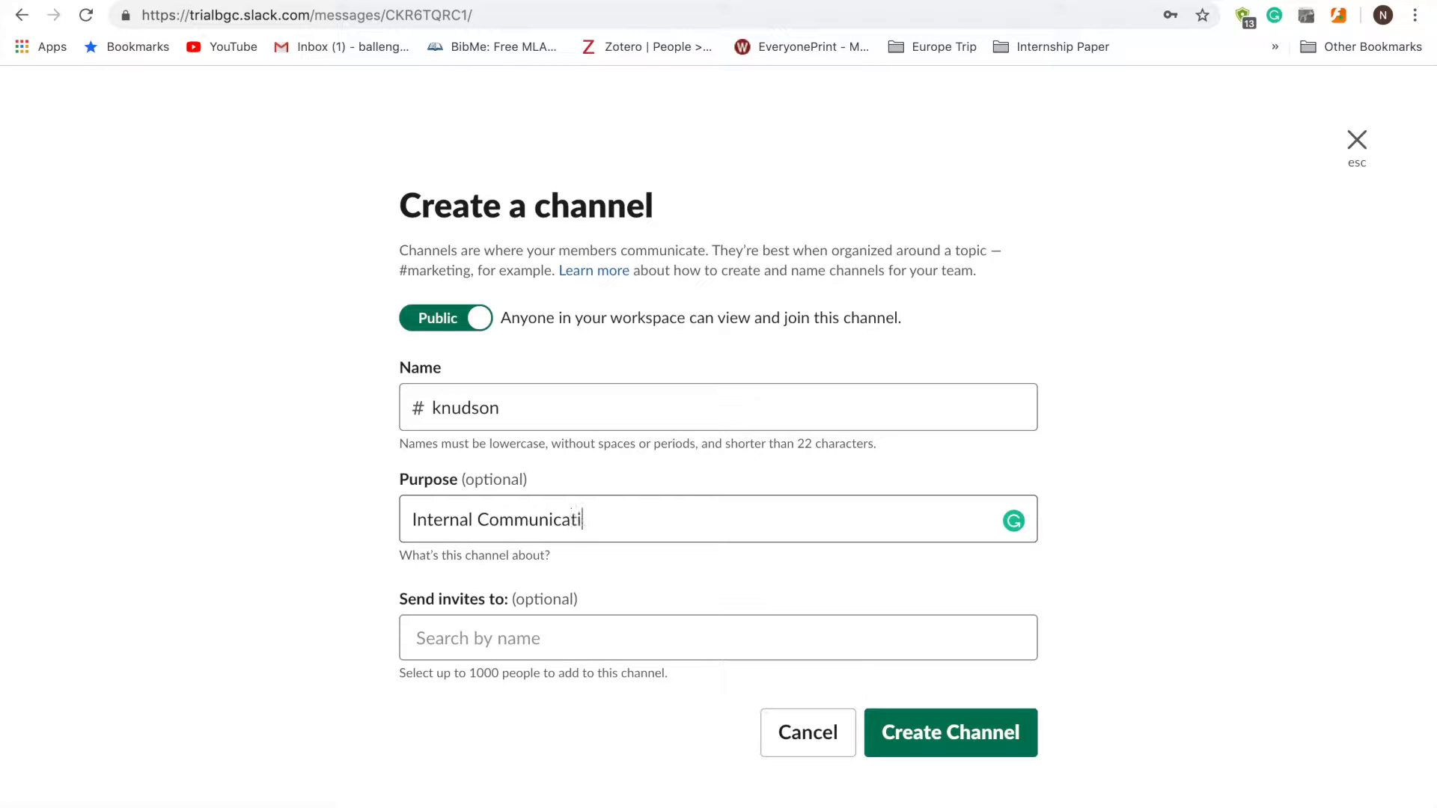
click(724, 648)
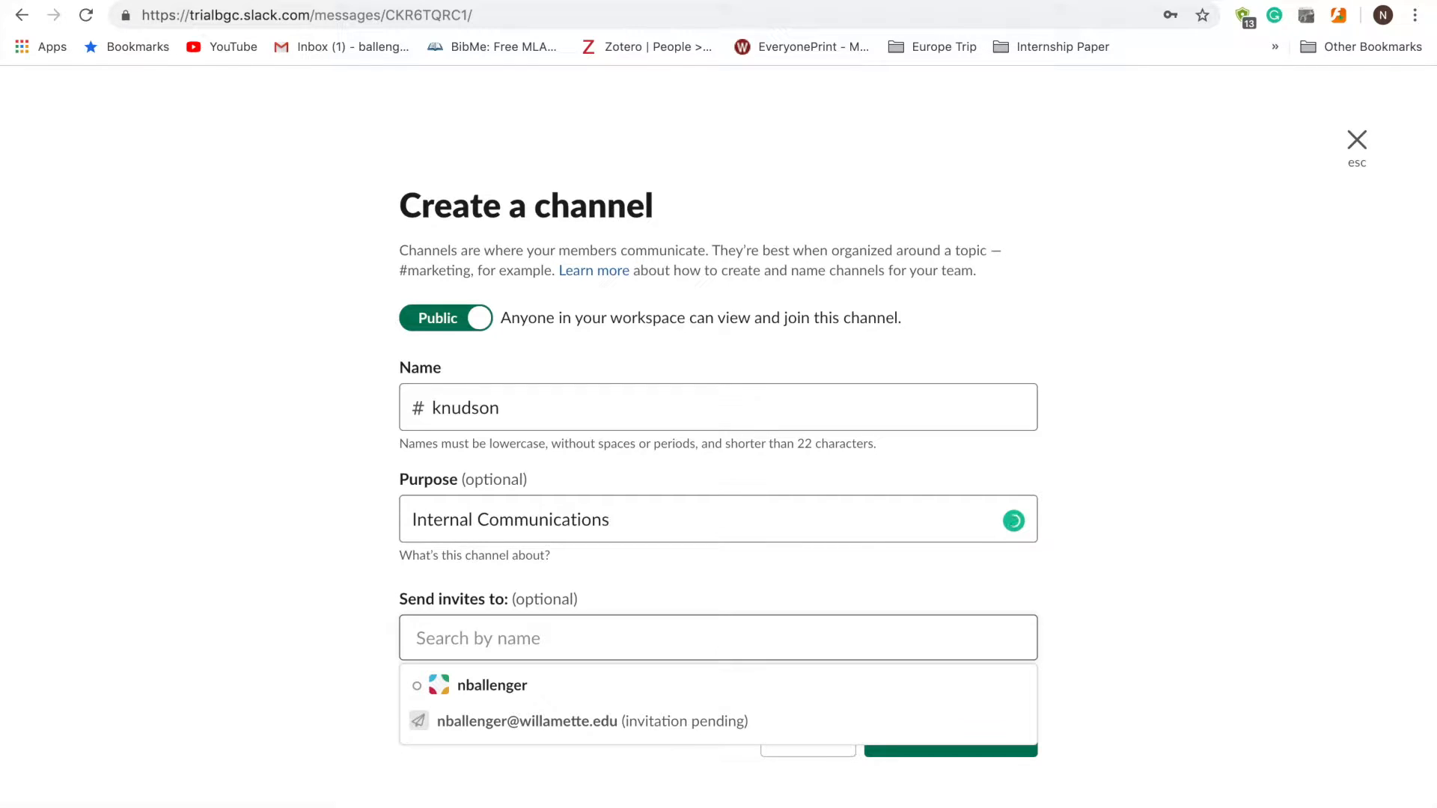
text(n)
click(711, 721)
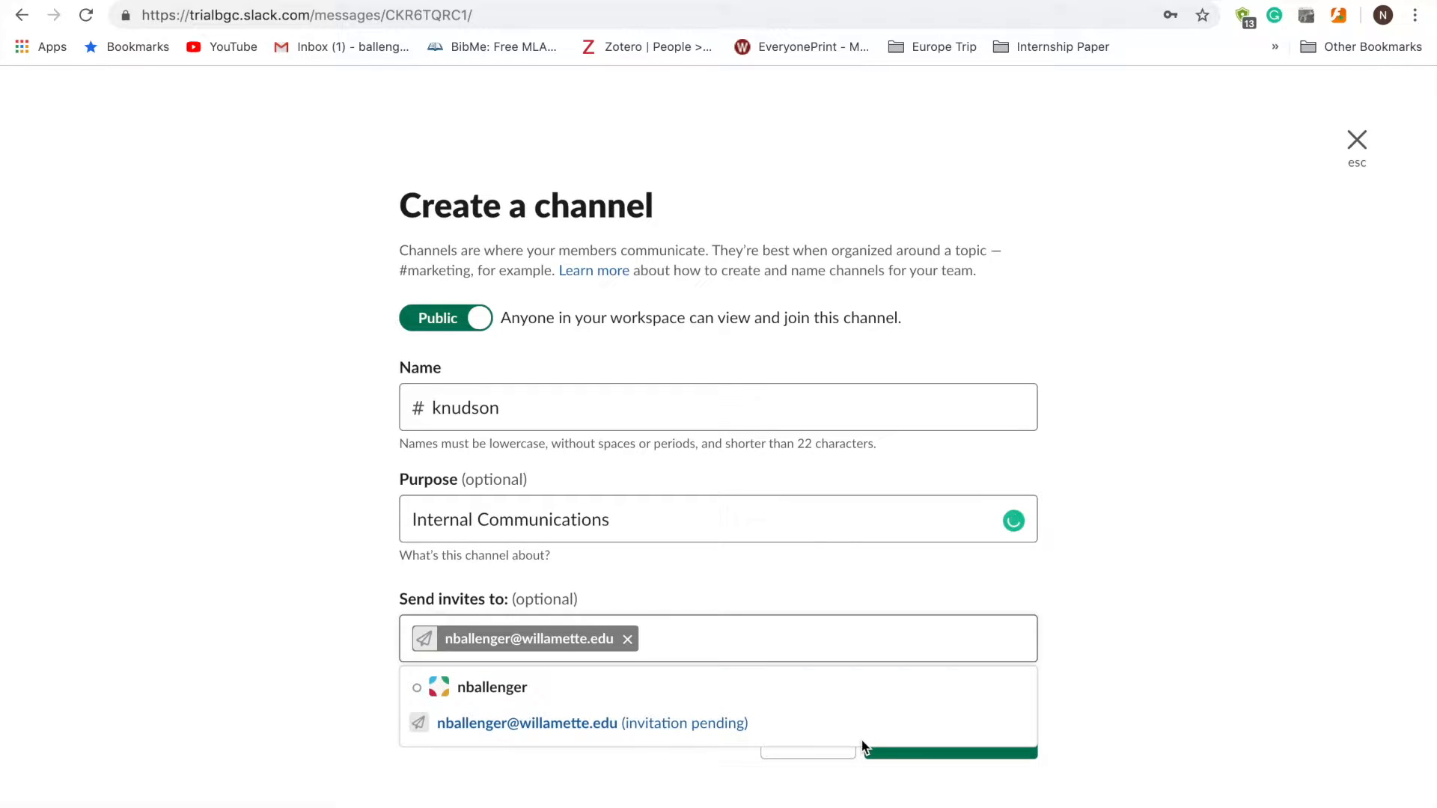
click(904, 782)
click(926, 733)
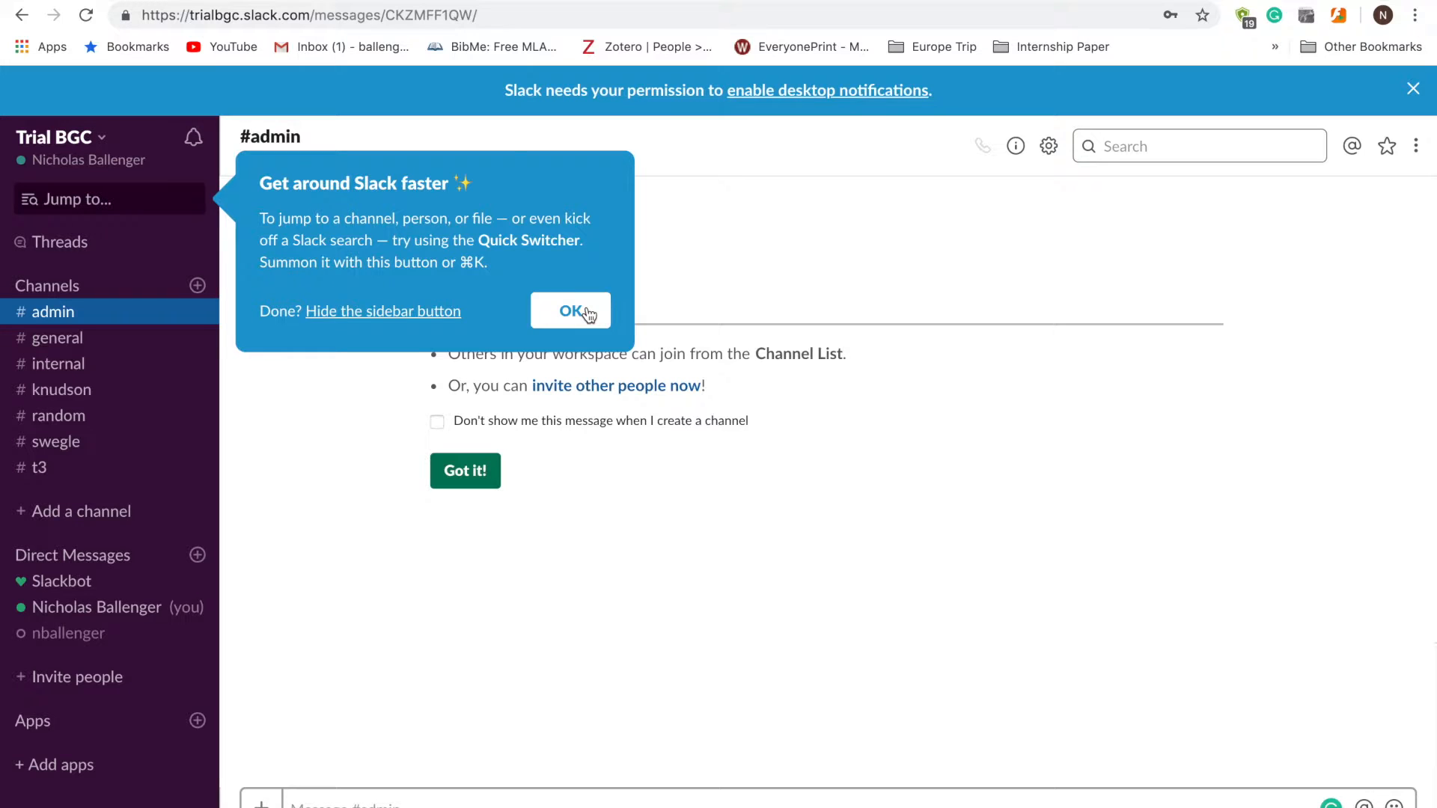
- Add the Google Drive app to Trial BGC and approve its requested workspace permissions
click(572, 312)
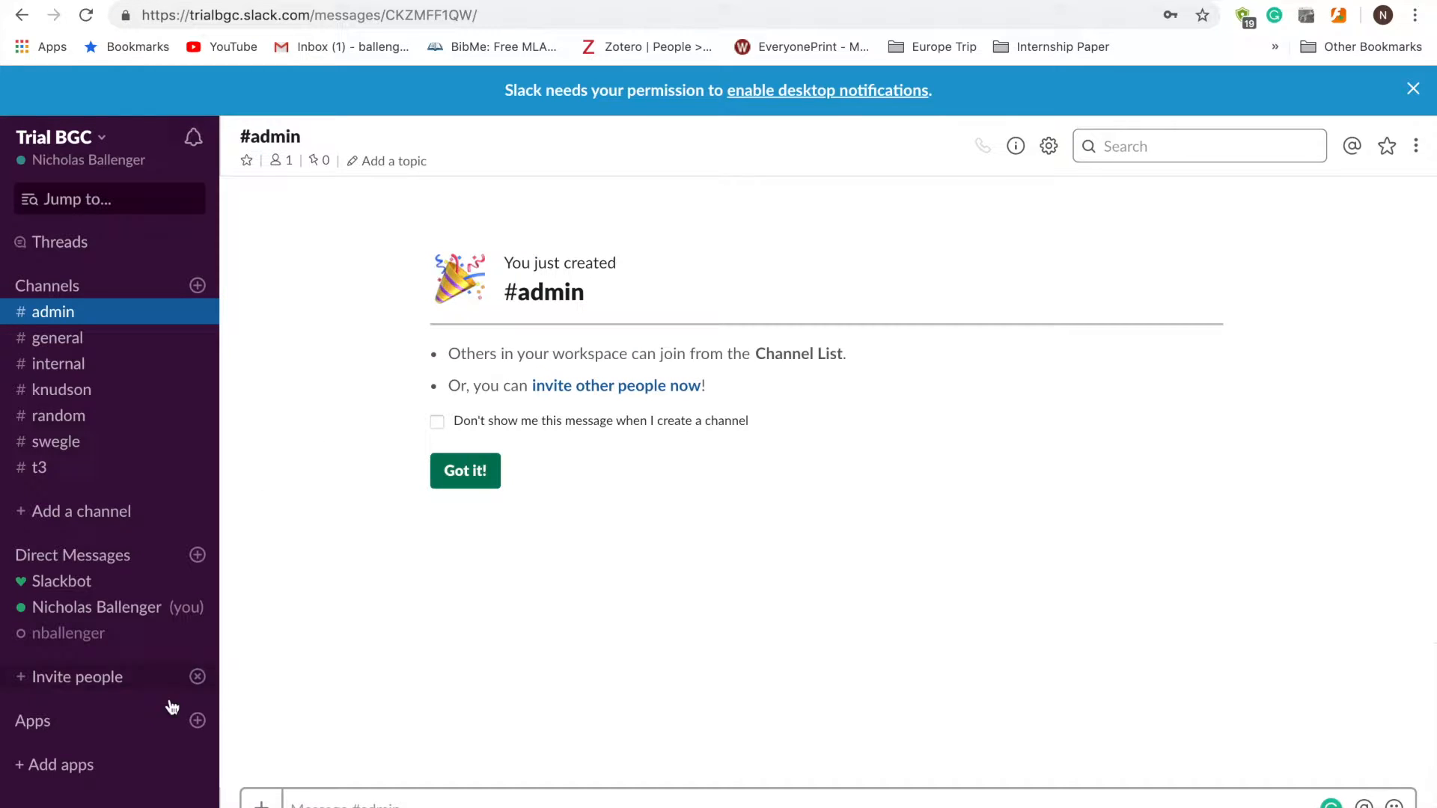
click(197, 720)
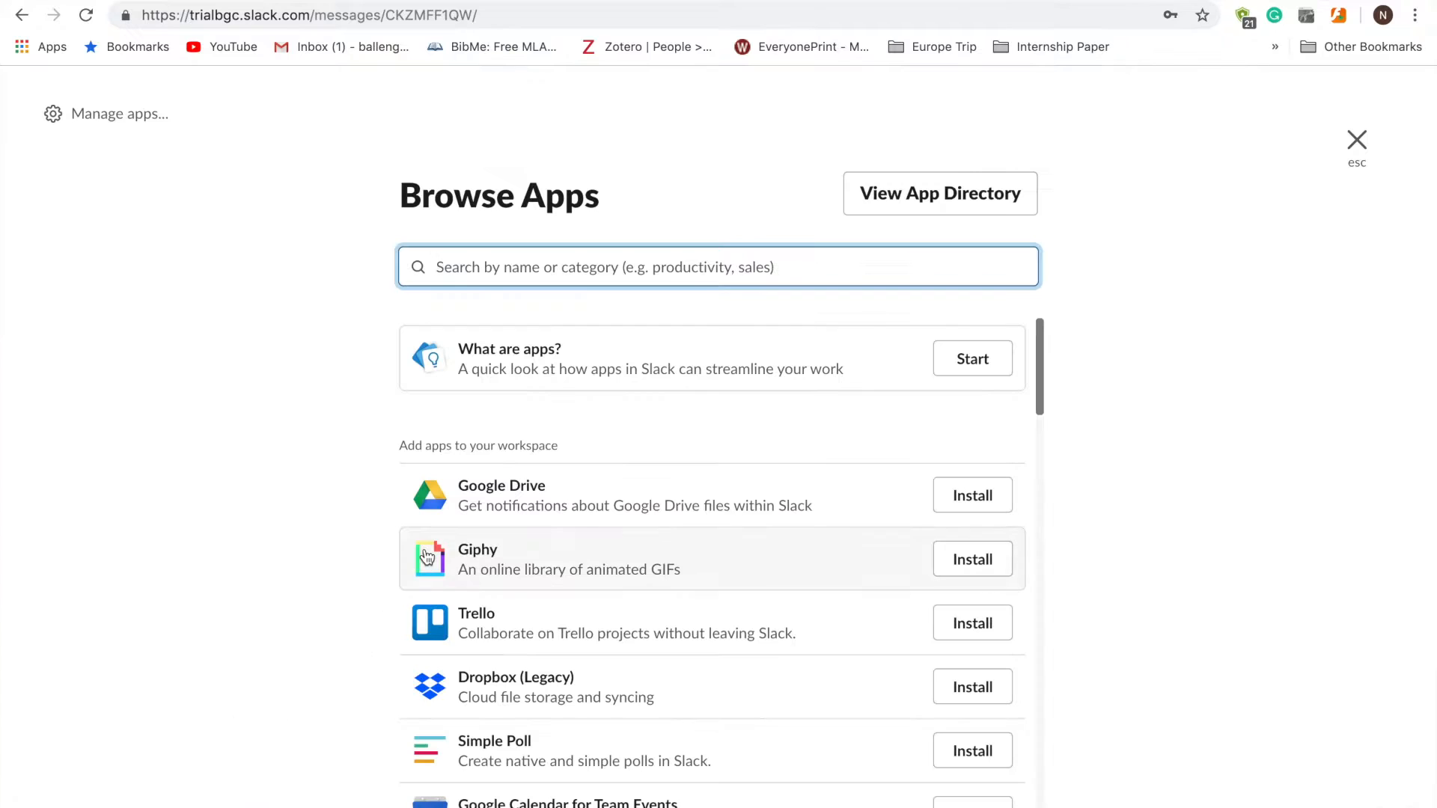
click(973, 506)
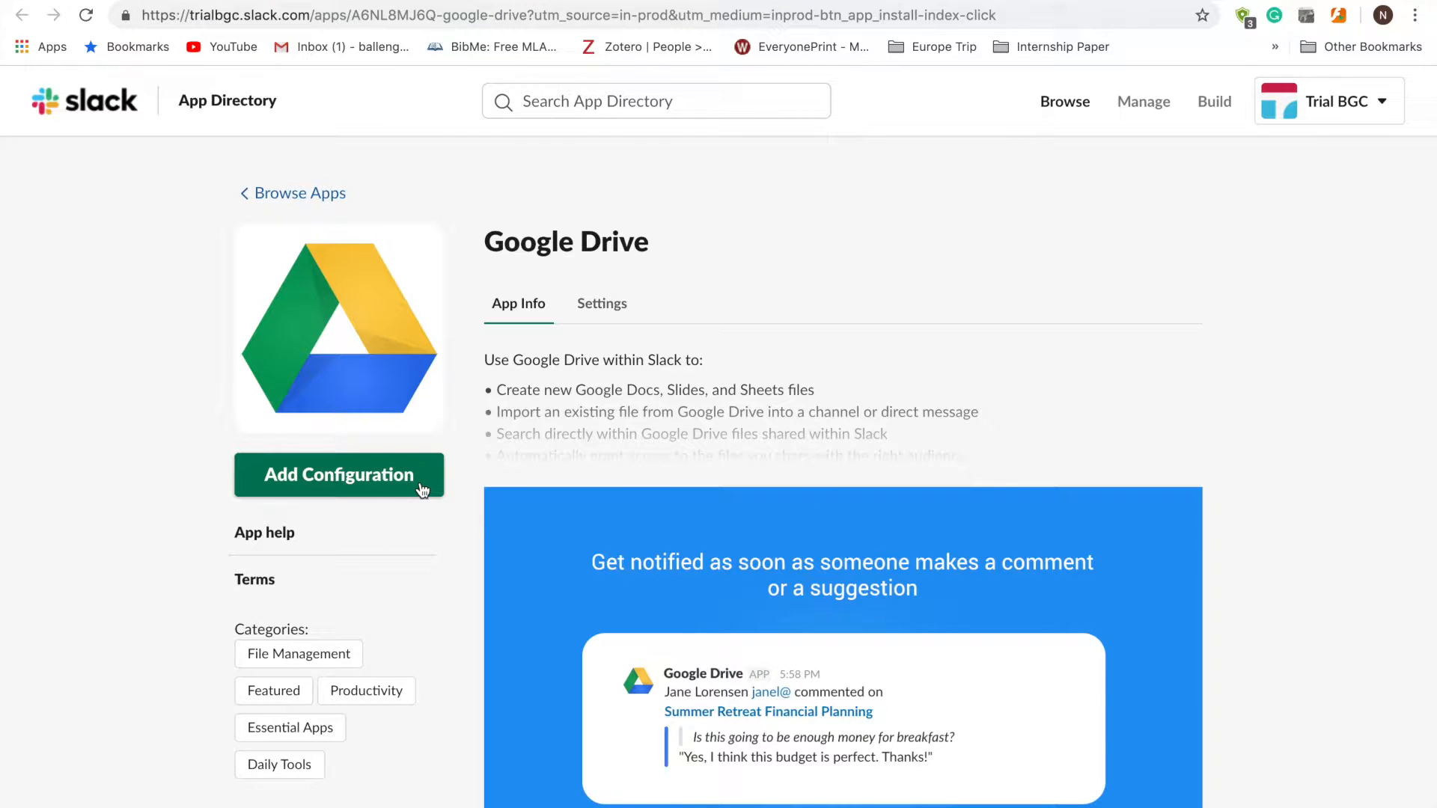
click(419, 486)
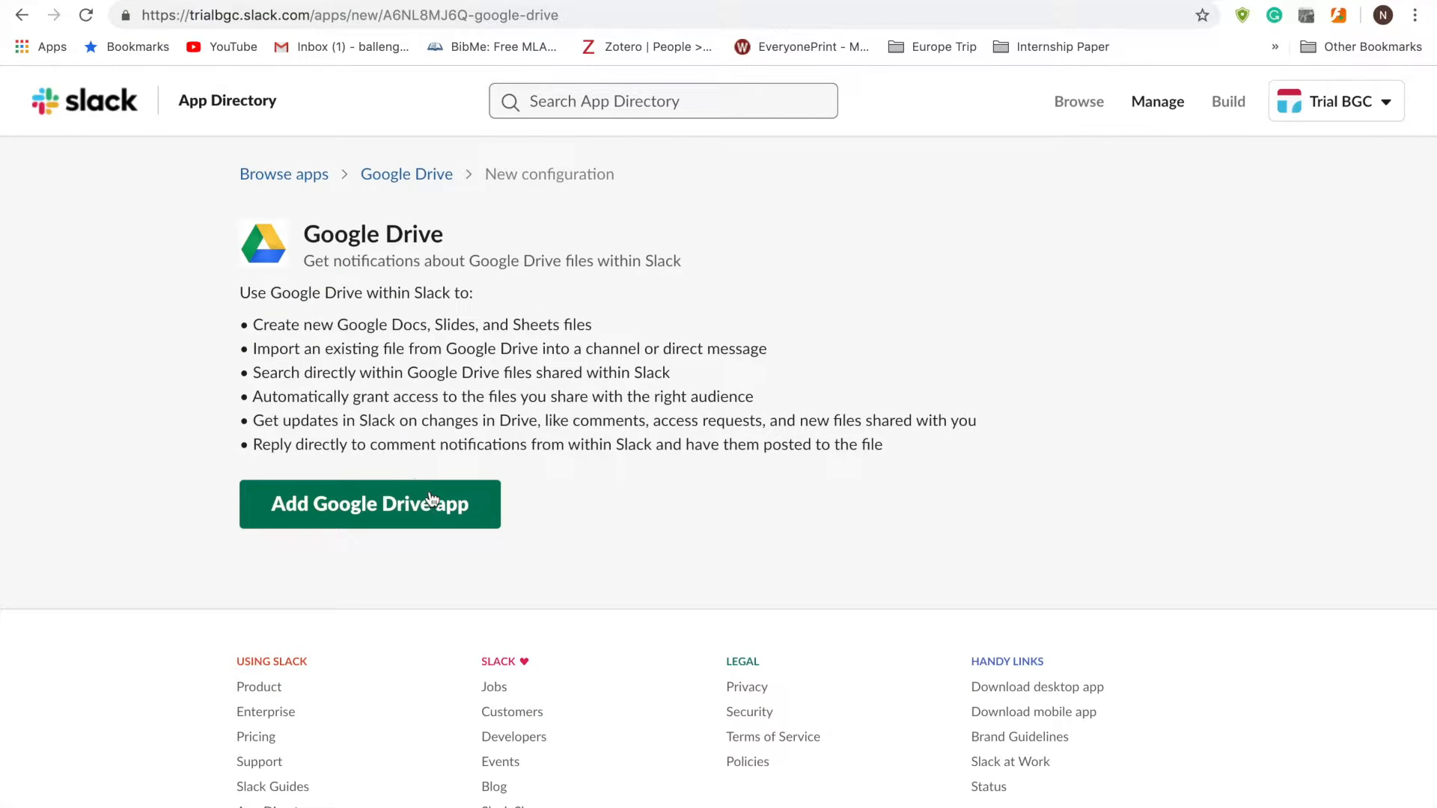
click(433, 501)
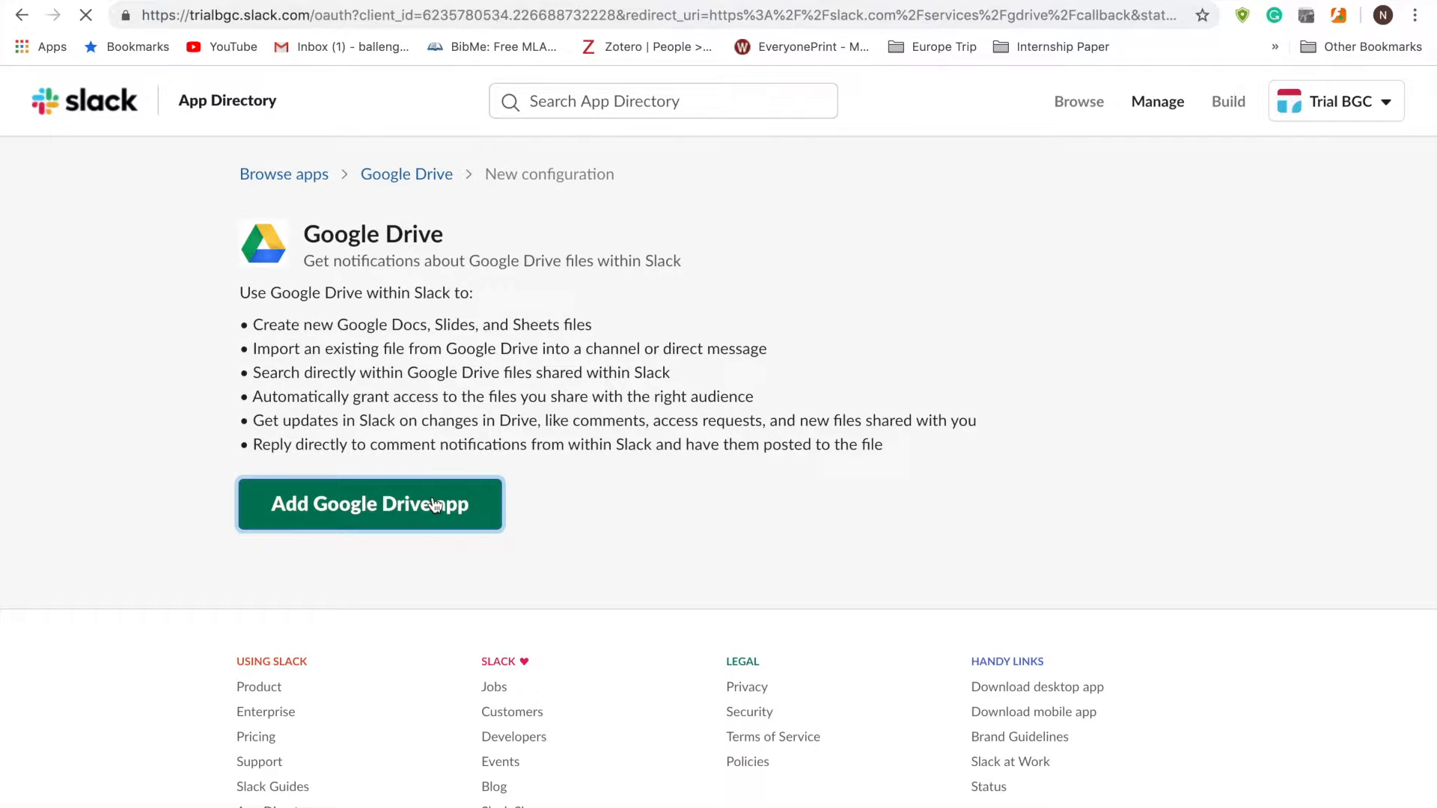
scroll(612, 520, down, 3)
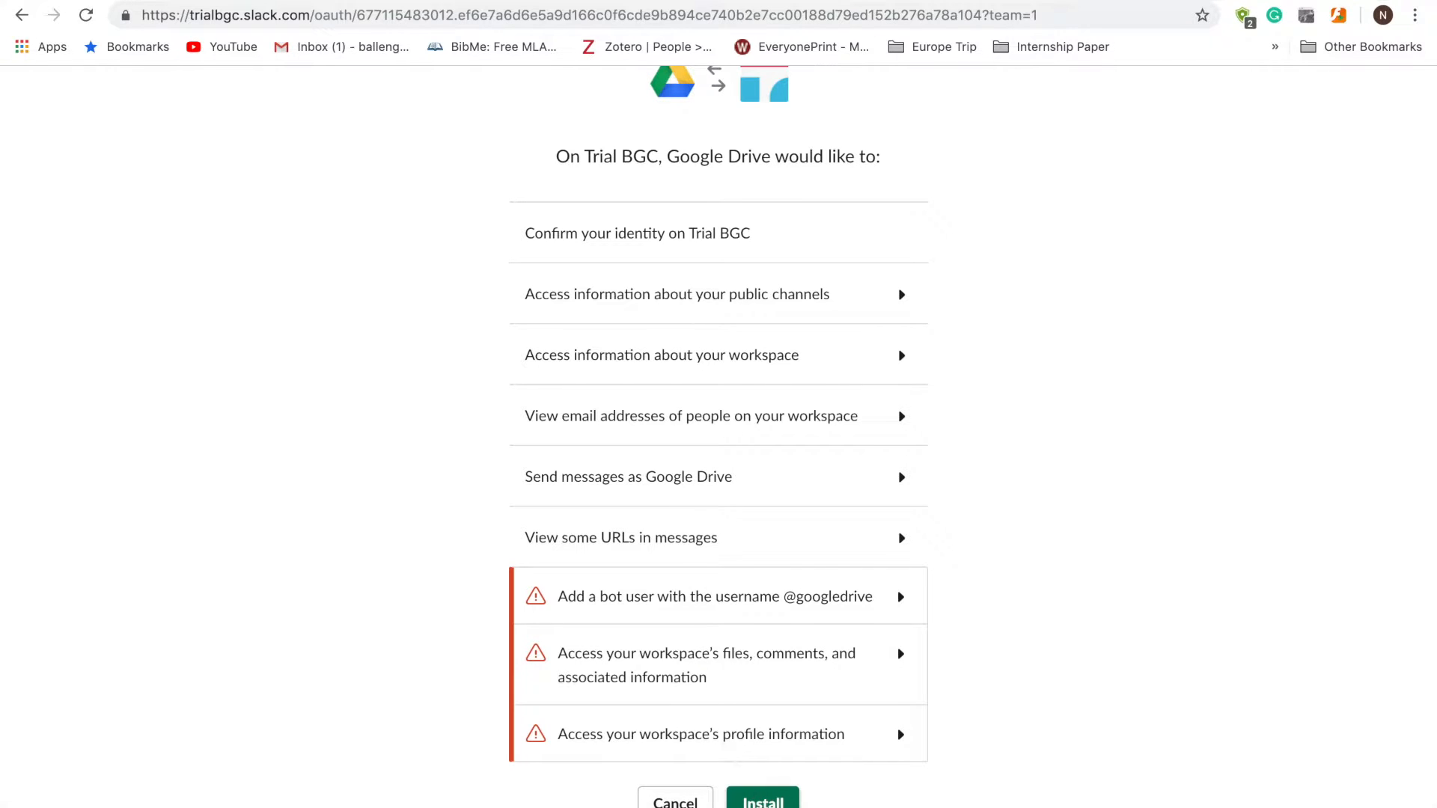
click(762, 800)
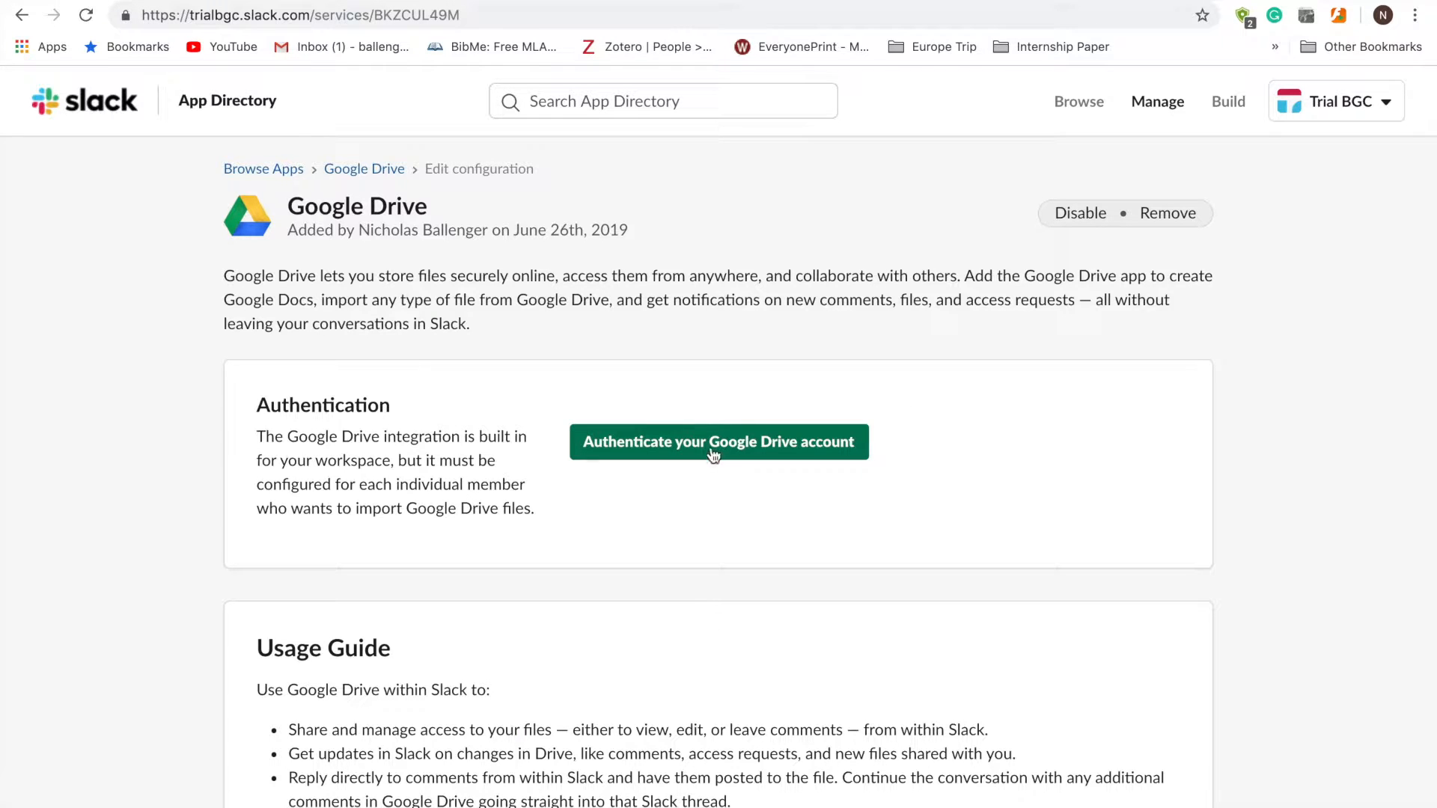
- Authenticate Google Drive with the user's Google account, allow access, and open the Slack desktop app
click(712, 445)
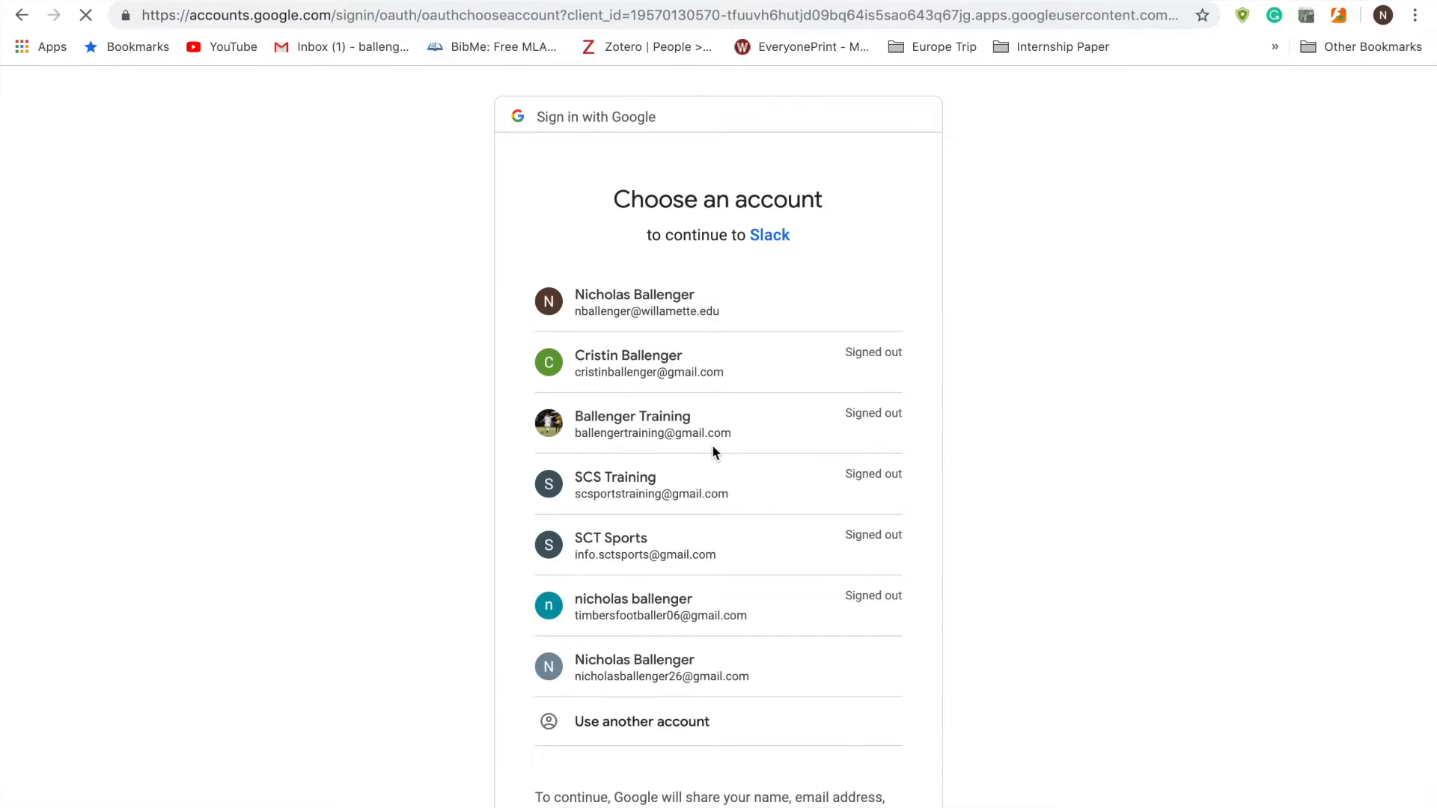
click(669, 300)
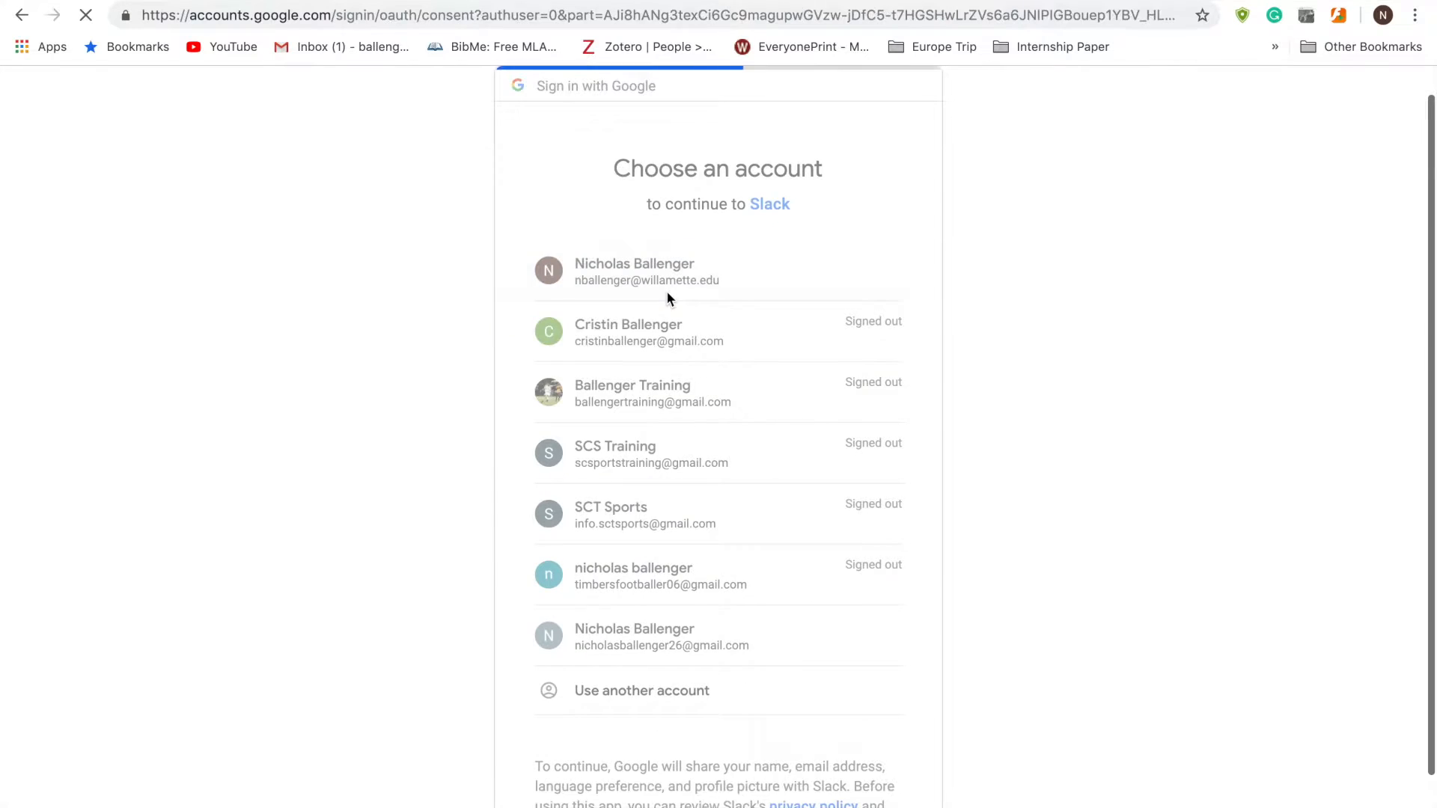
scroll(792, 581, down, 3)
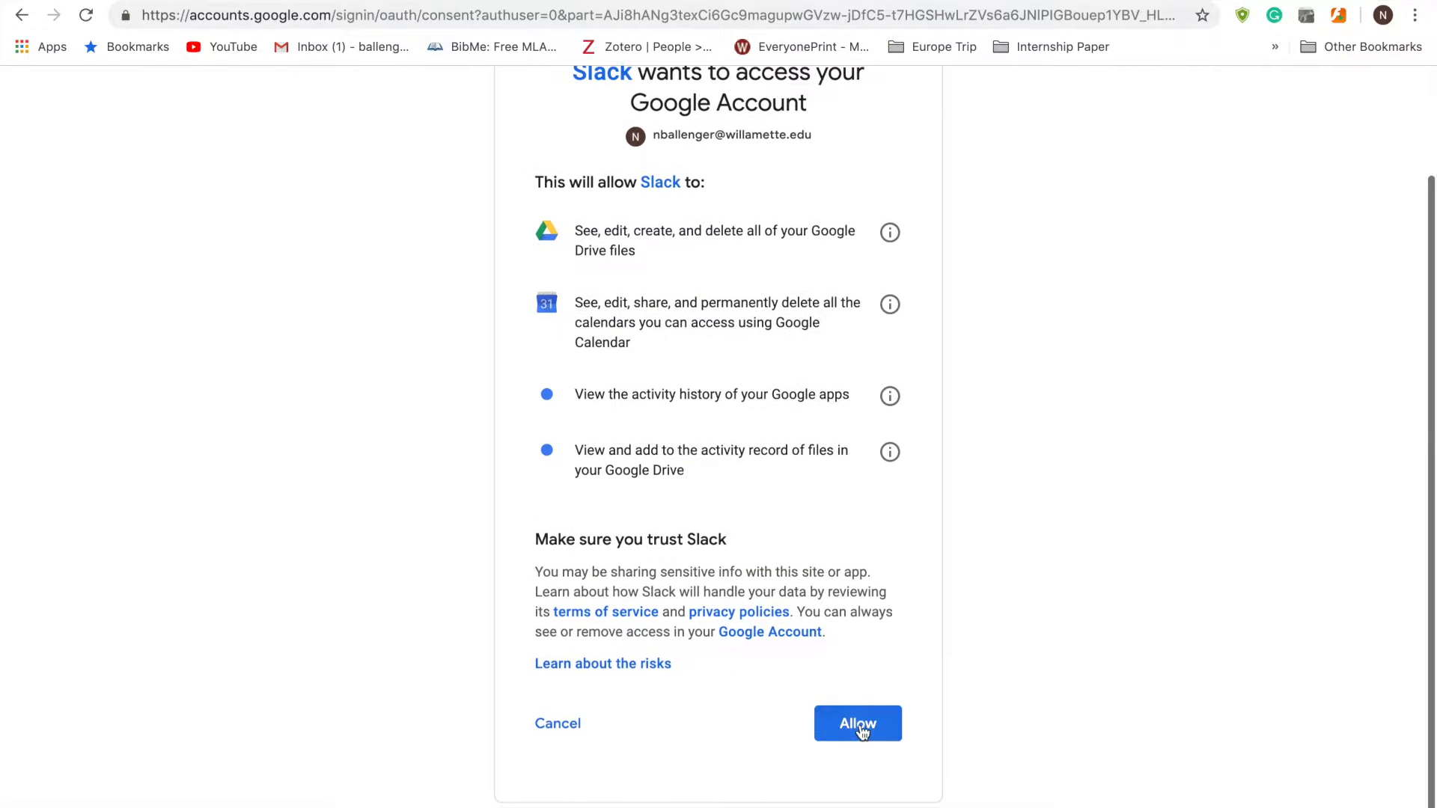
click(855, 734)
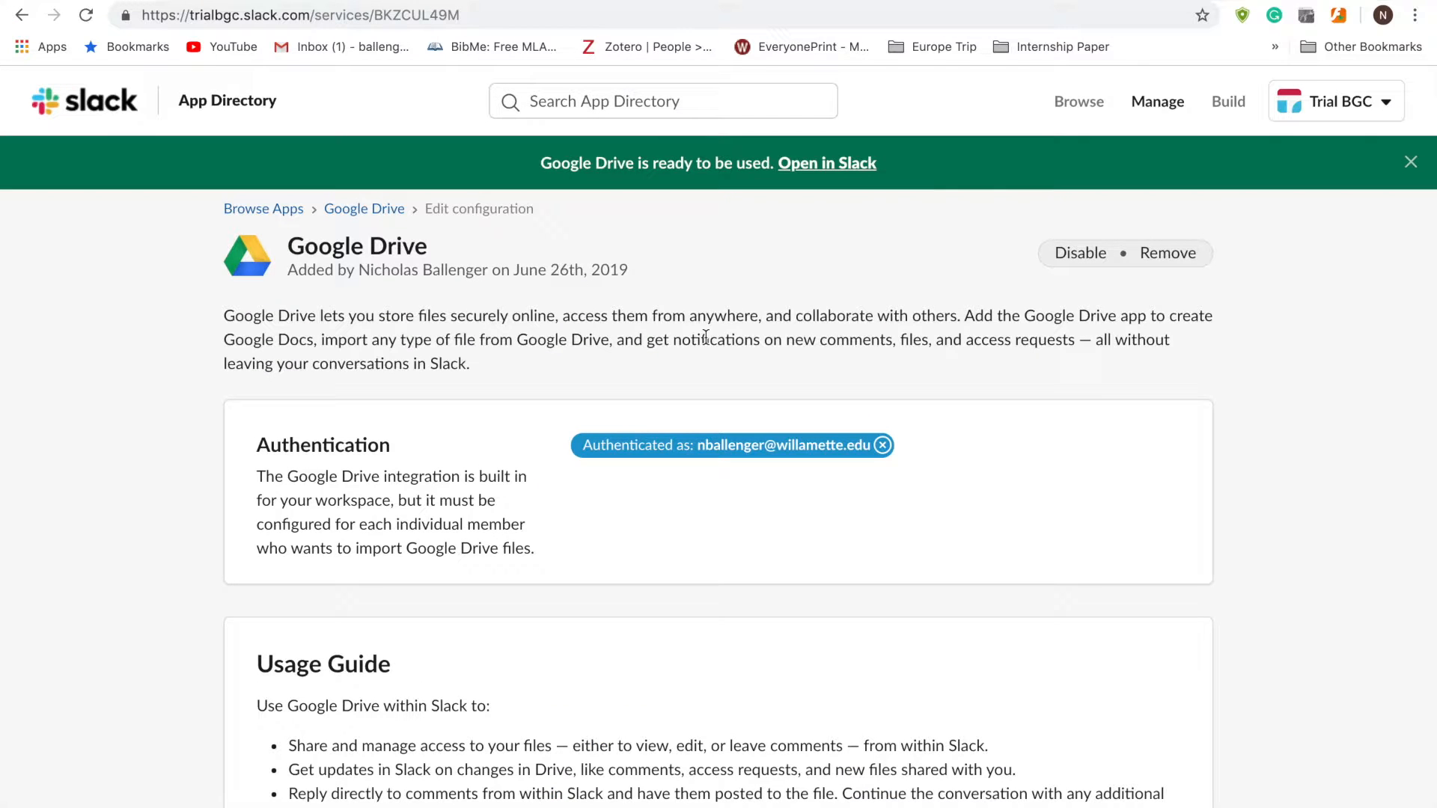
click(818, 164)
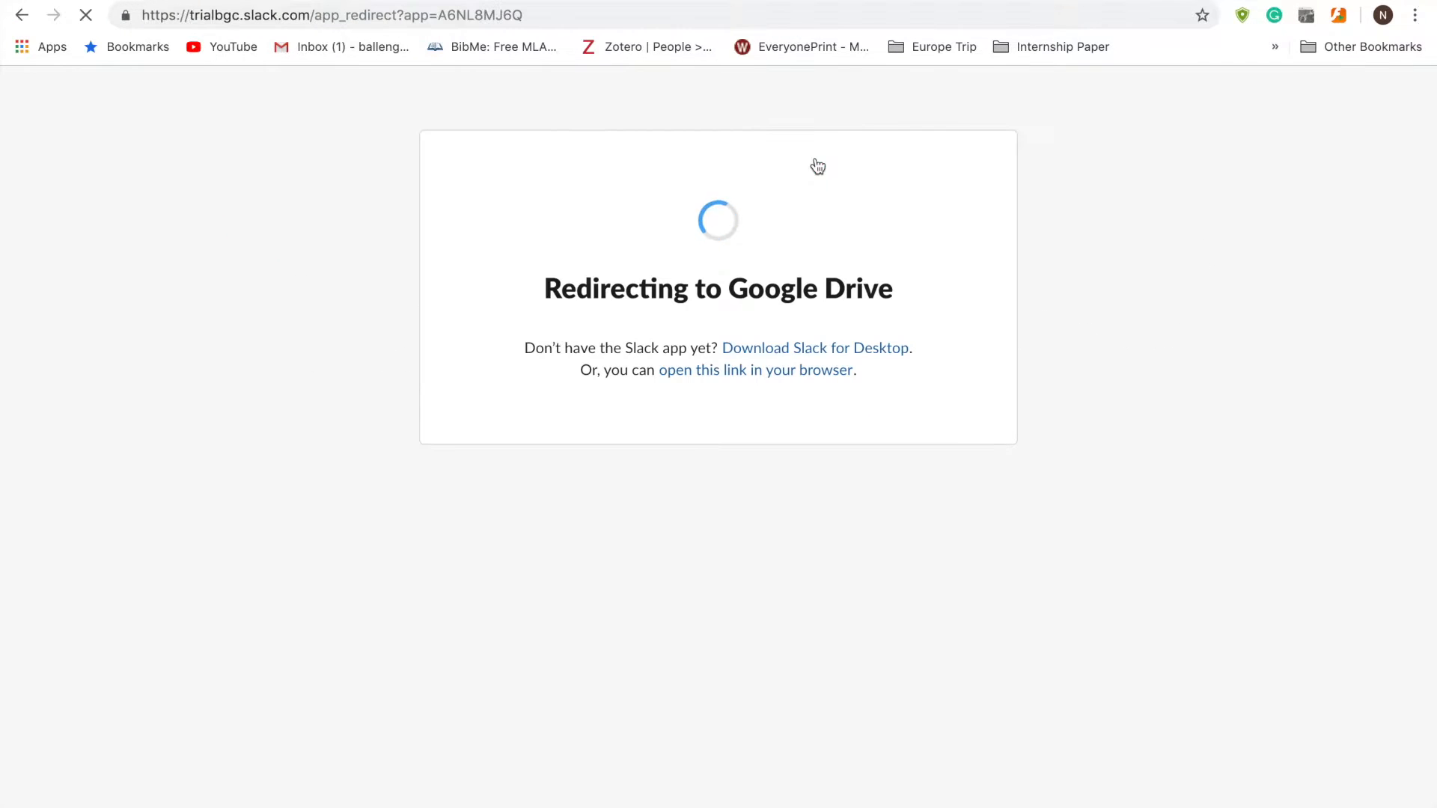
click(890, 134)
key(ctrl+Left)
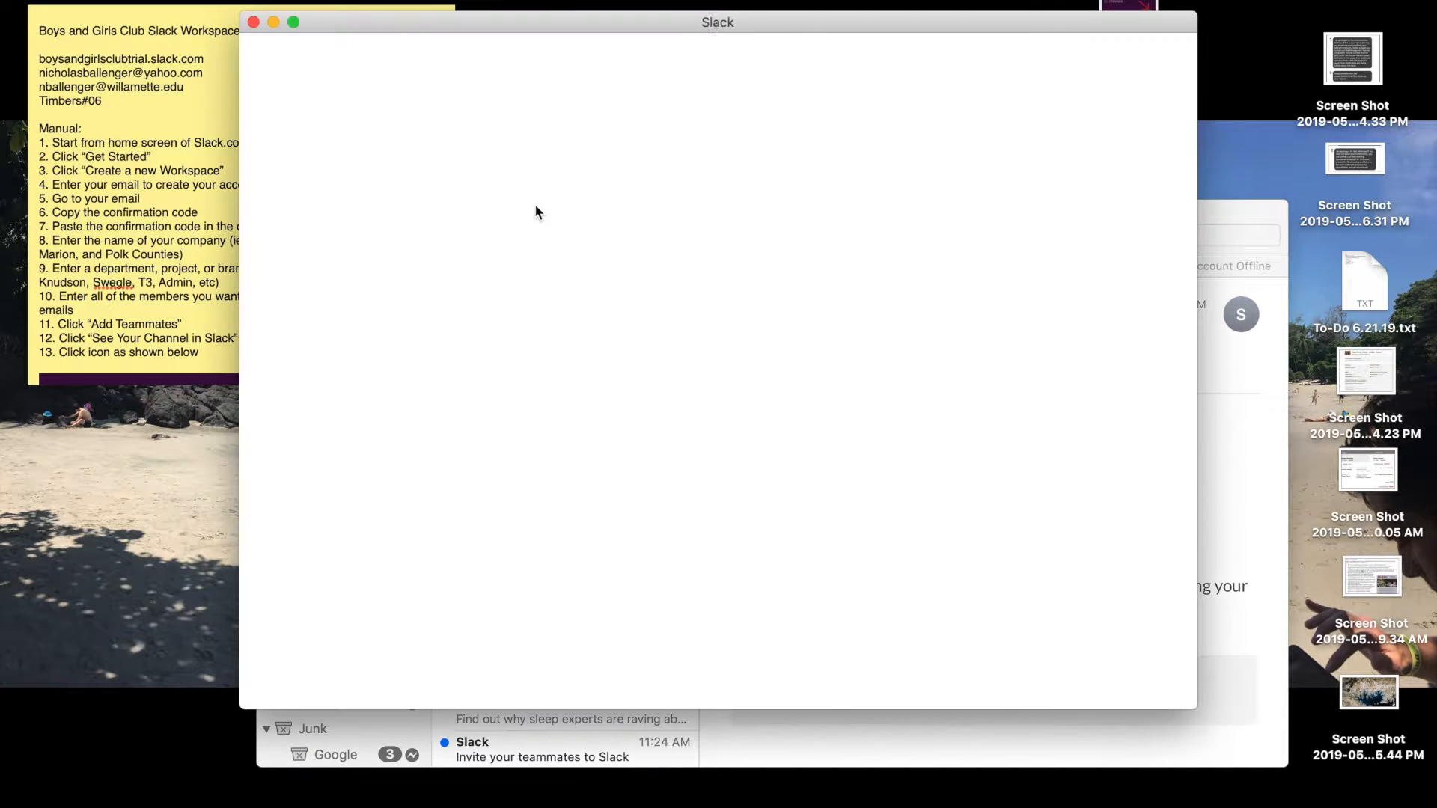
- Sign the desktop app in to the trialbgc workspace
click(754, 253)
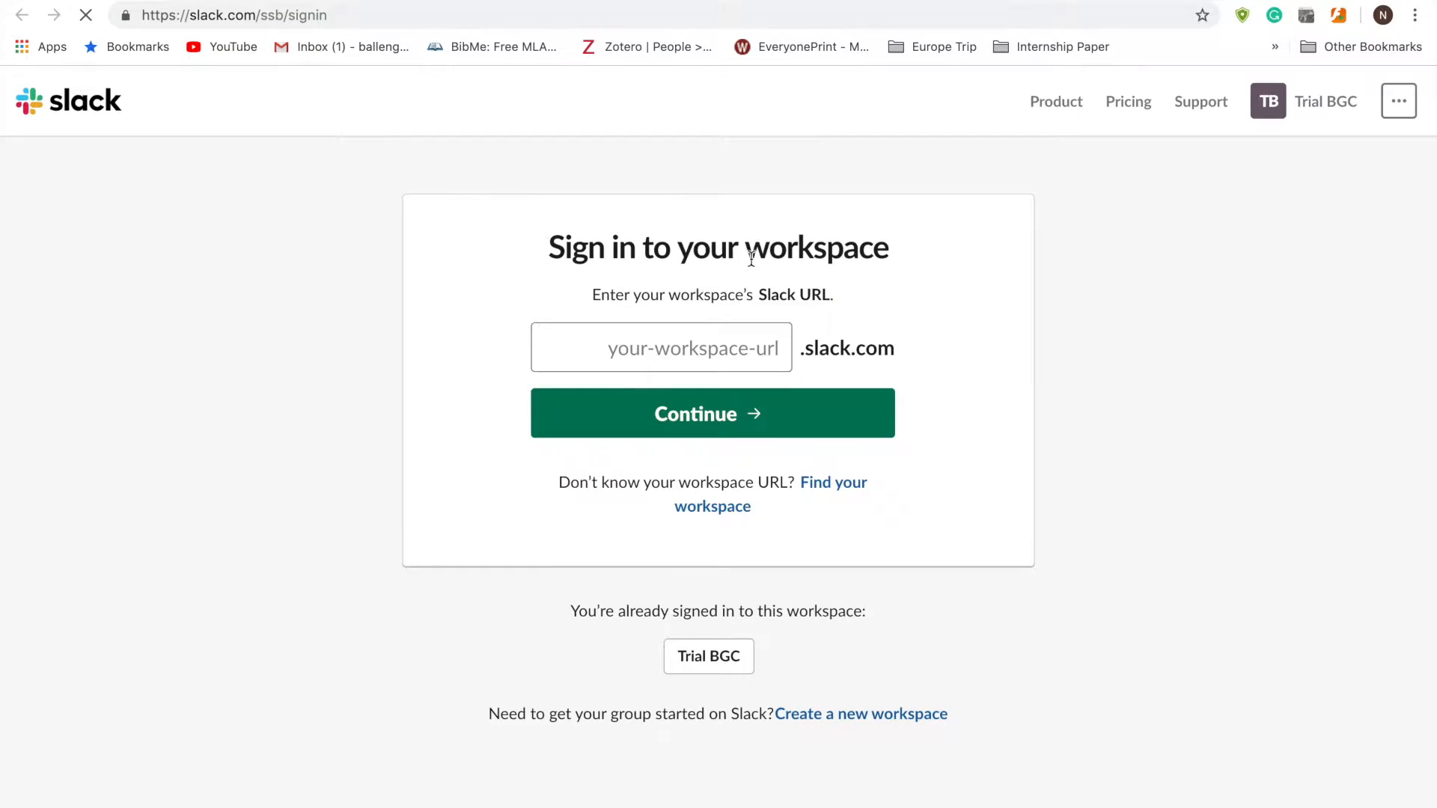
text(tria)
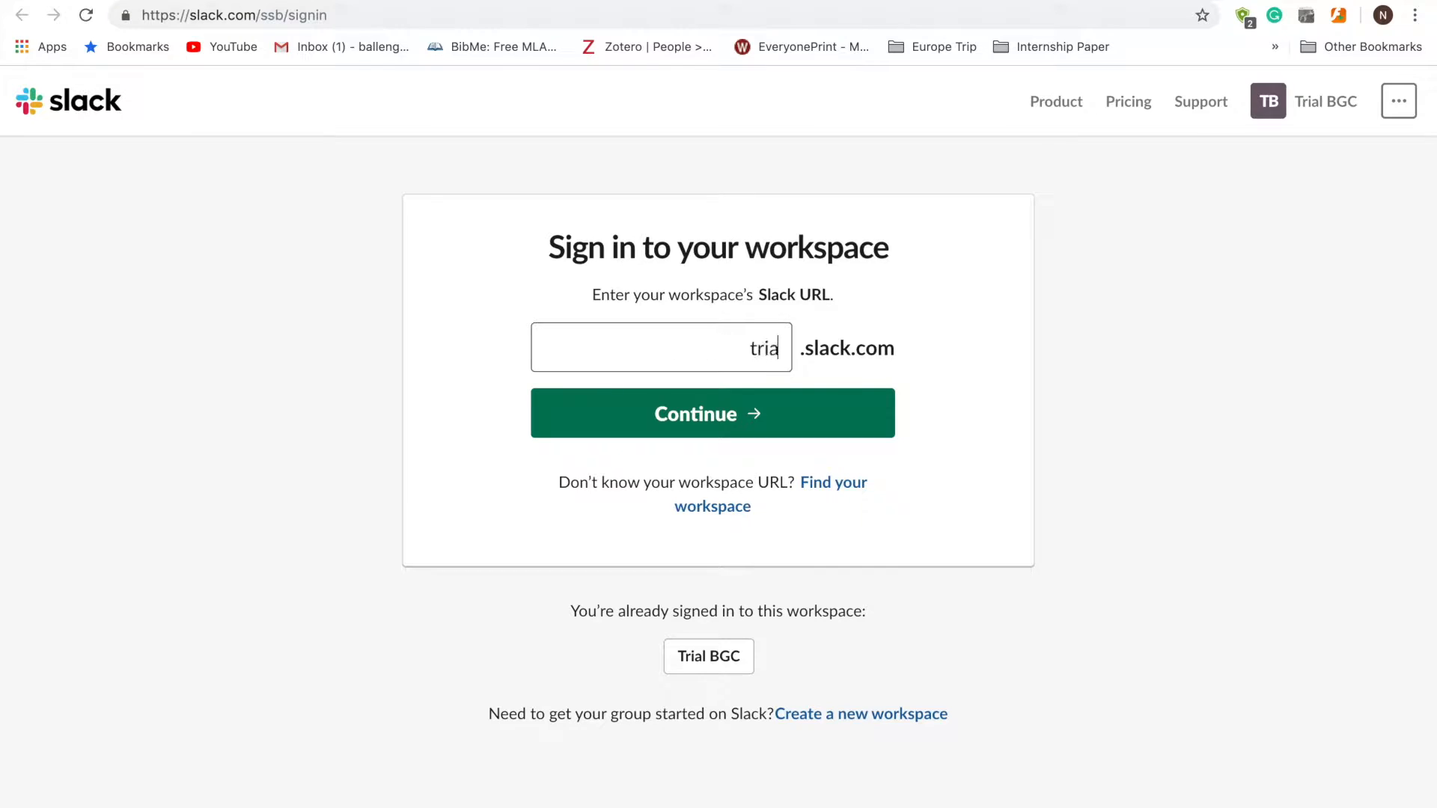
text(lbgc)
click(734, 394)
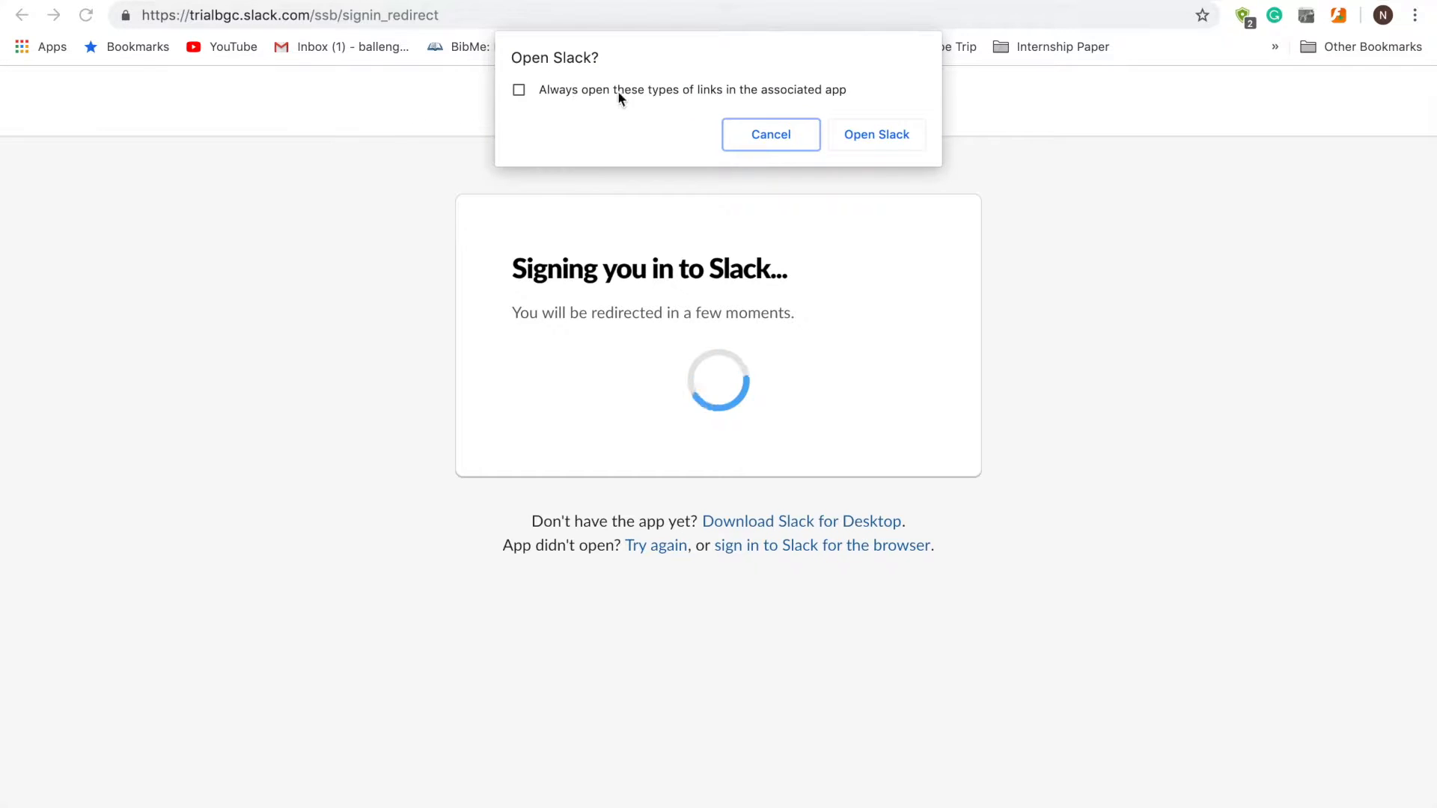
click(866, 136)
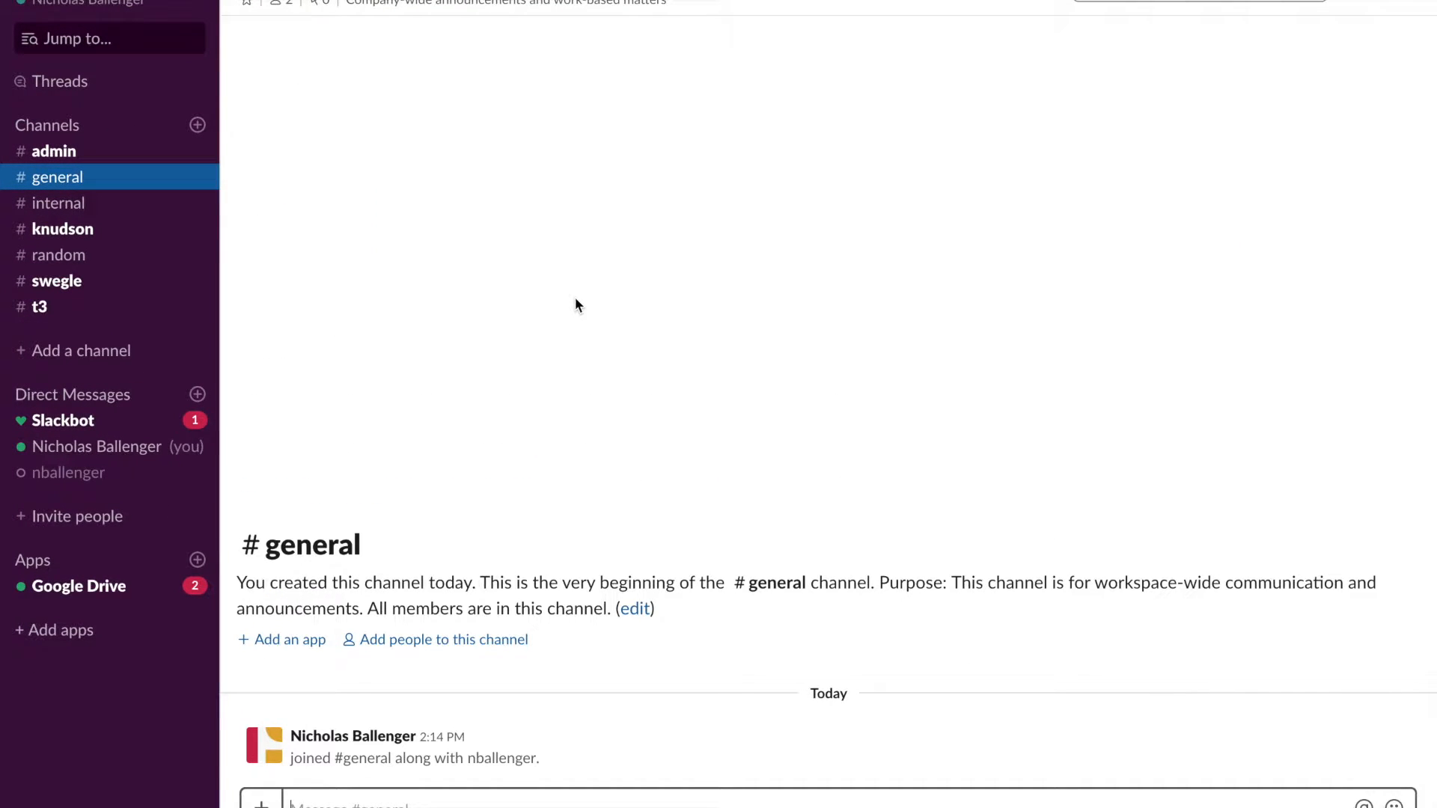
- Install Google Calendar for Team Events from the Browse Apps list
click(197, 559)
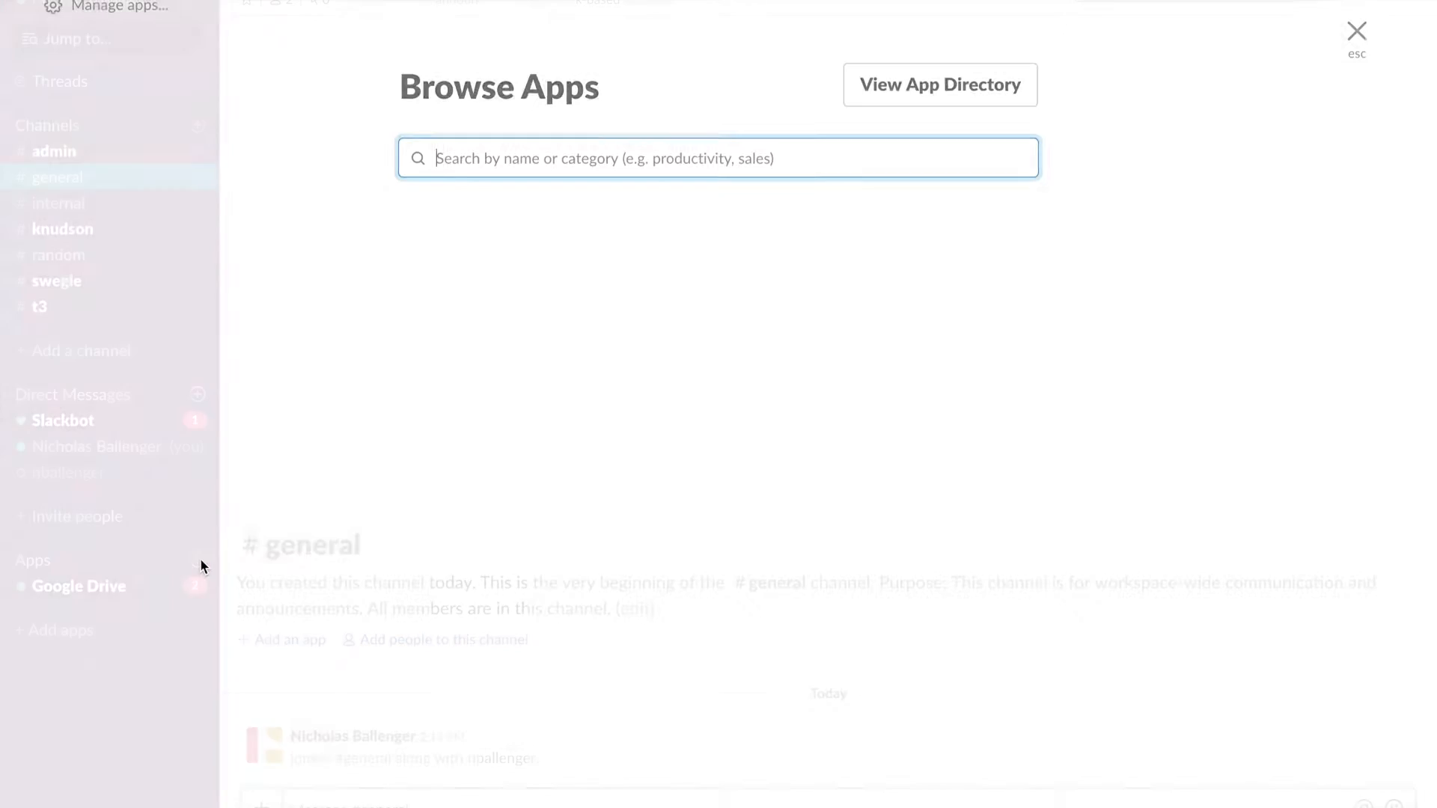
scroll(666, 613, down, 5)
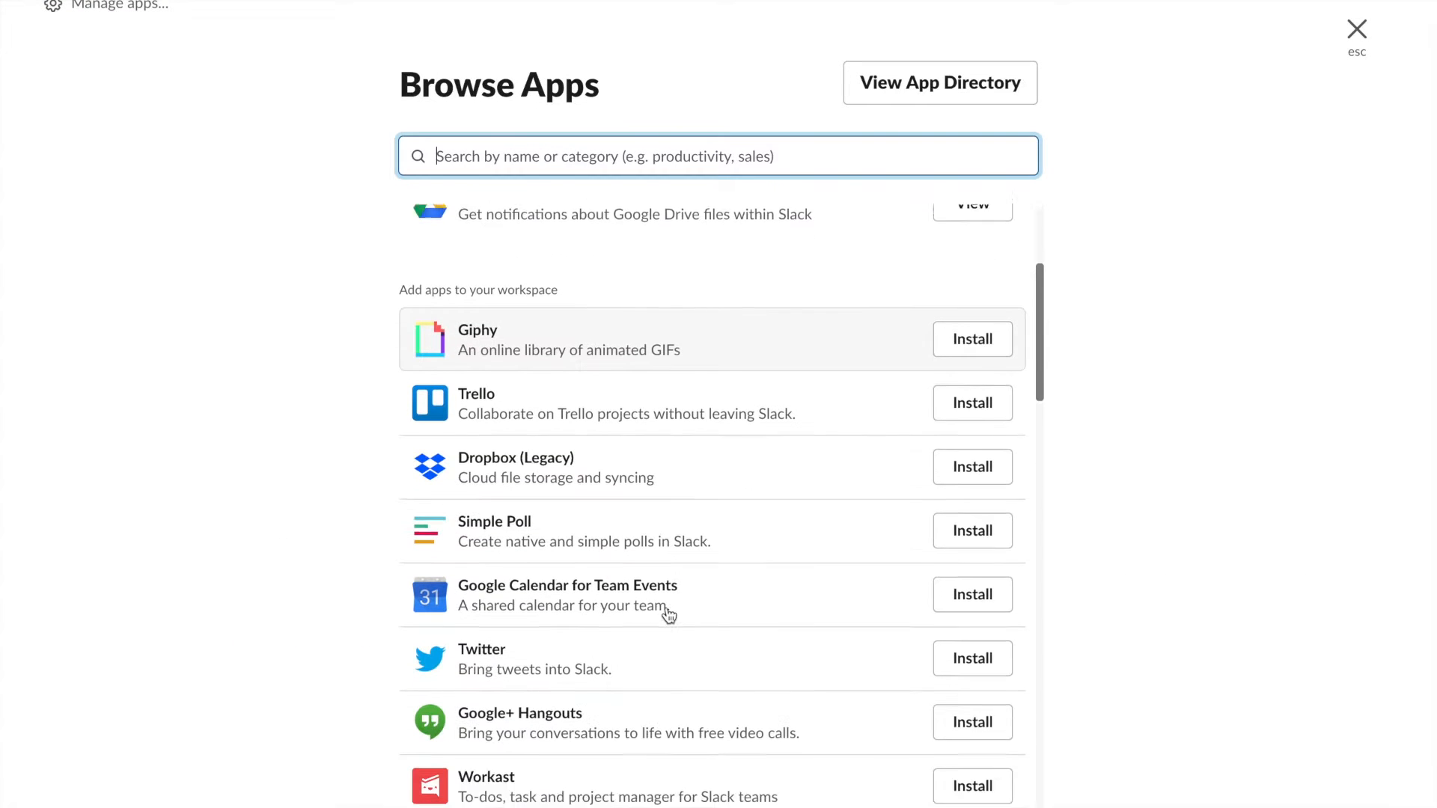
click(1003, 558)
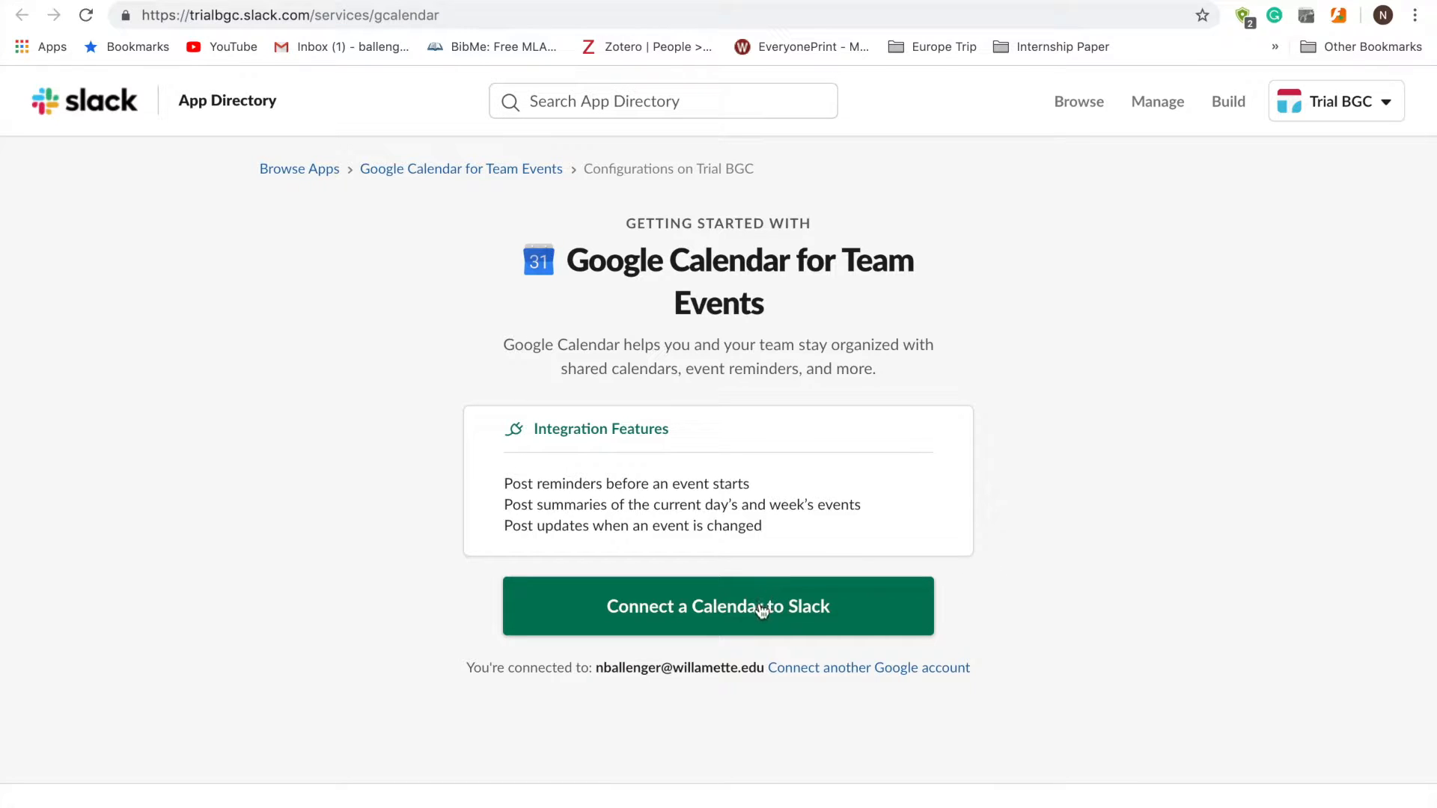
- Connect the user's own Google calendar so its events post to #internal
click(758, 609)
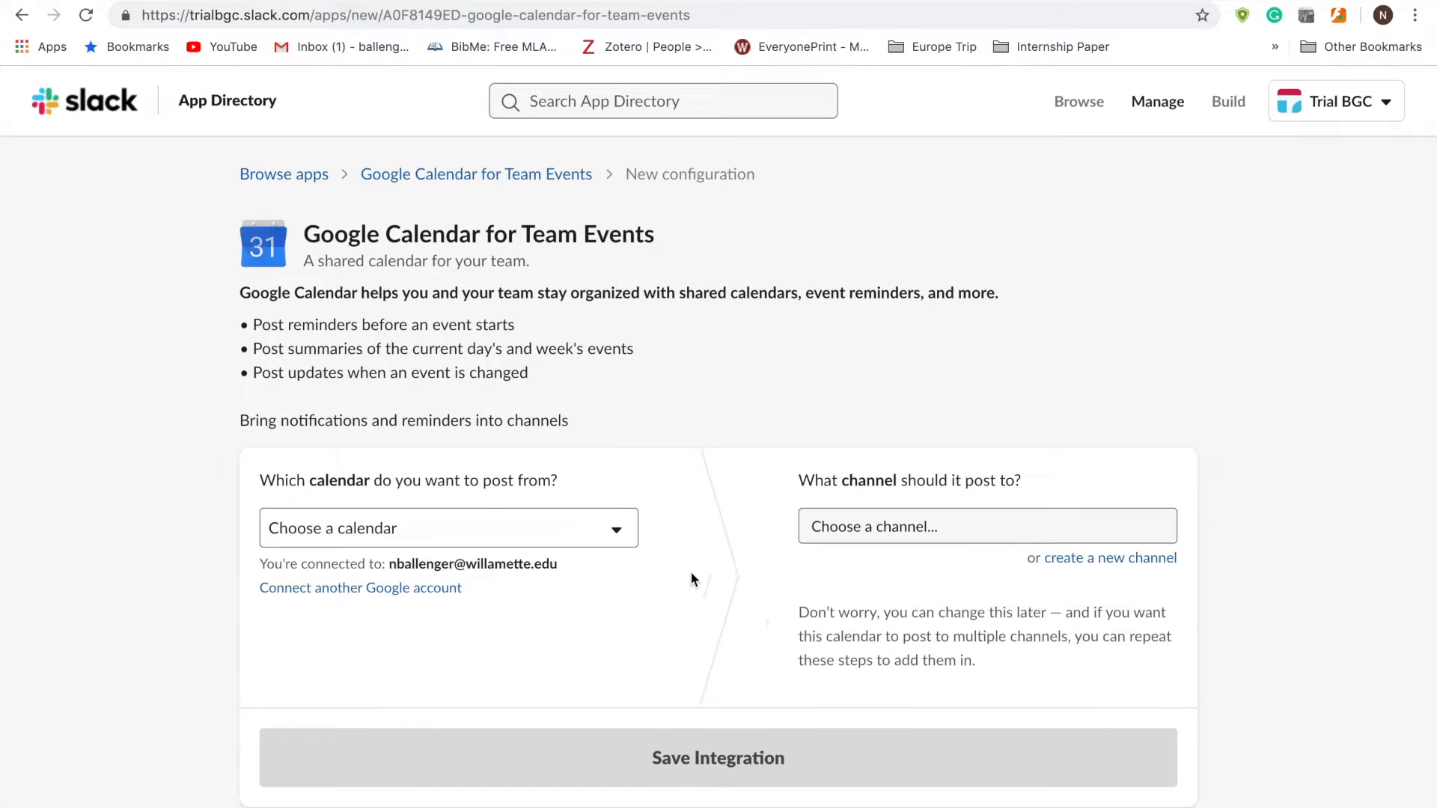
click(612, 540)
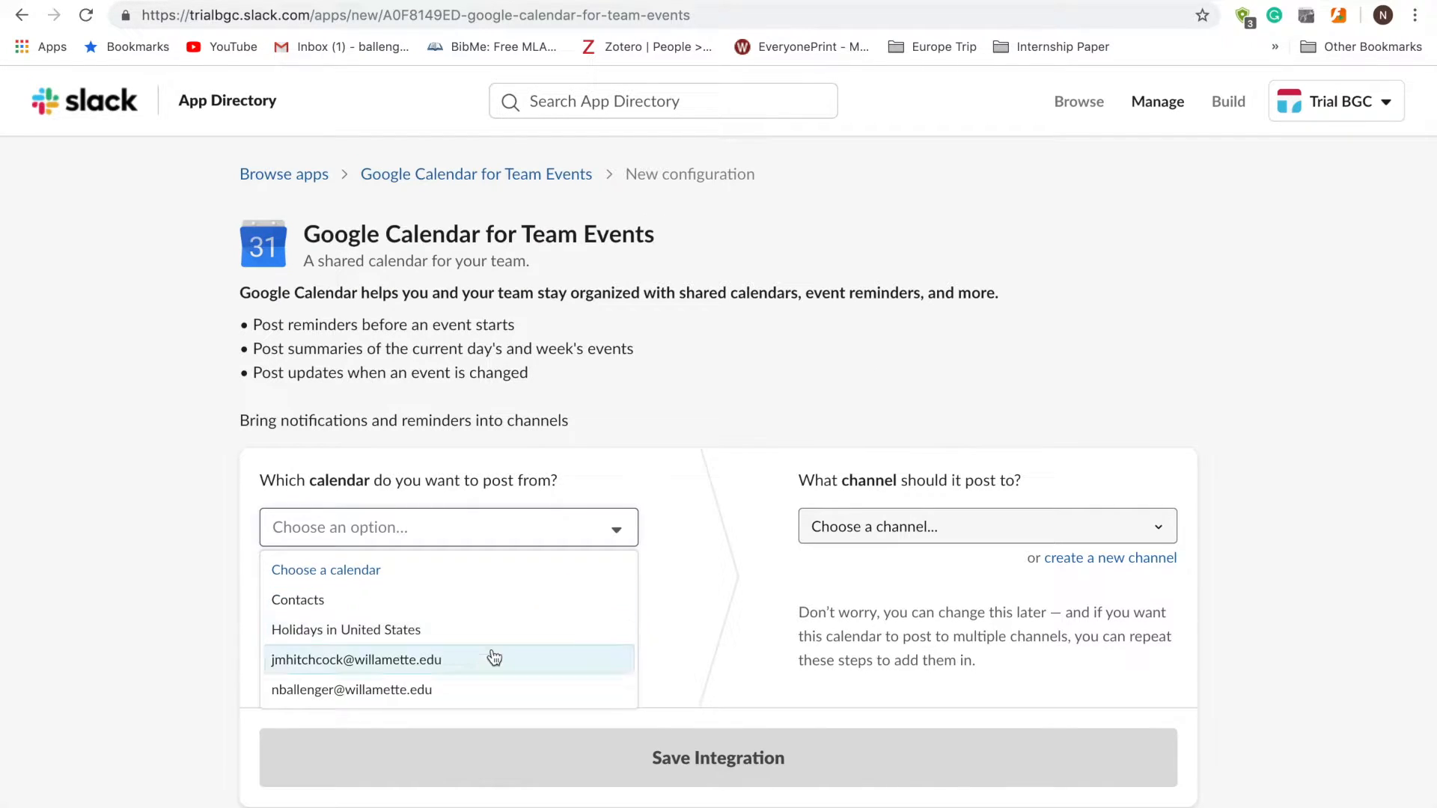
click(481, 686)
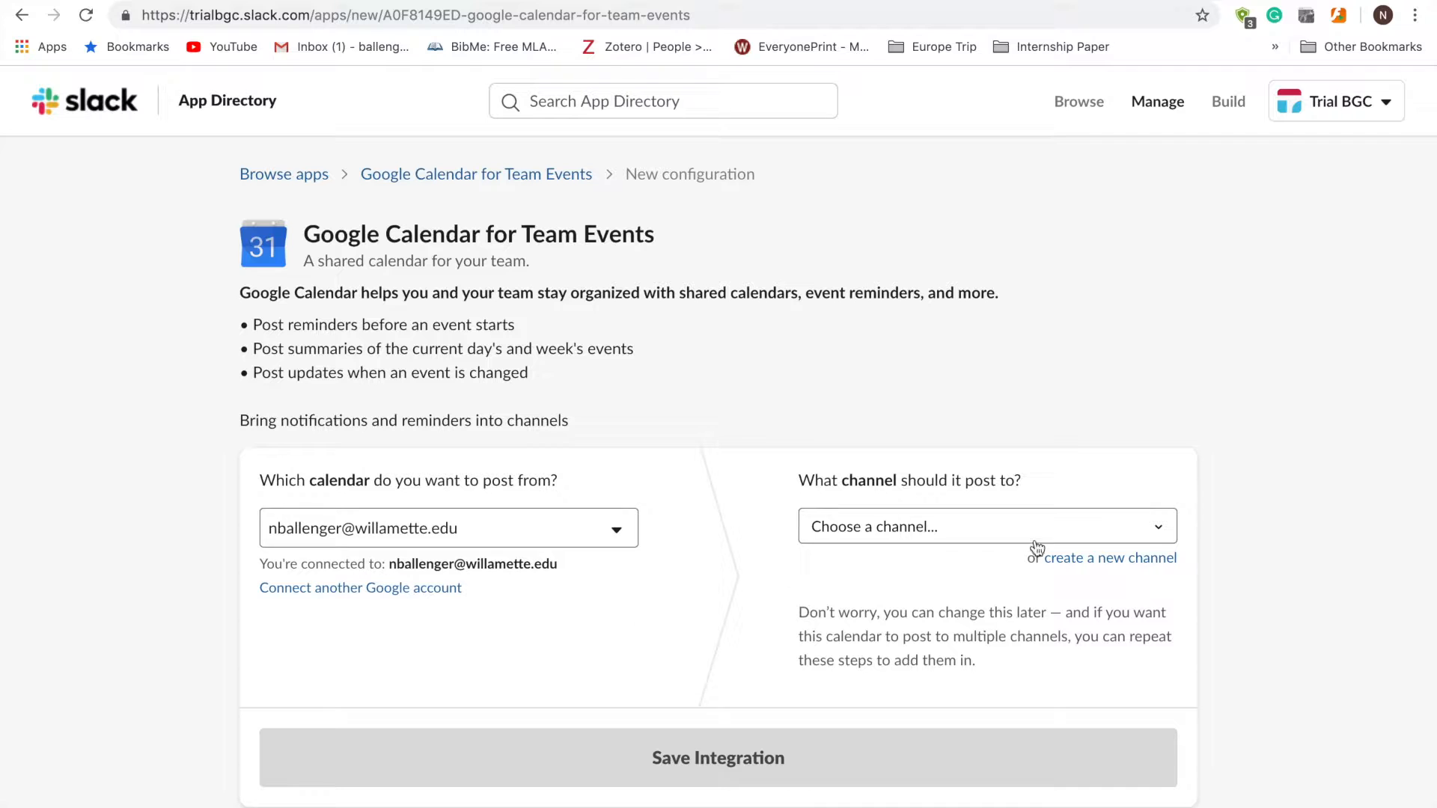
click(1158, 527)
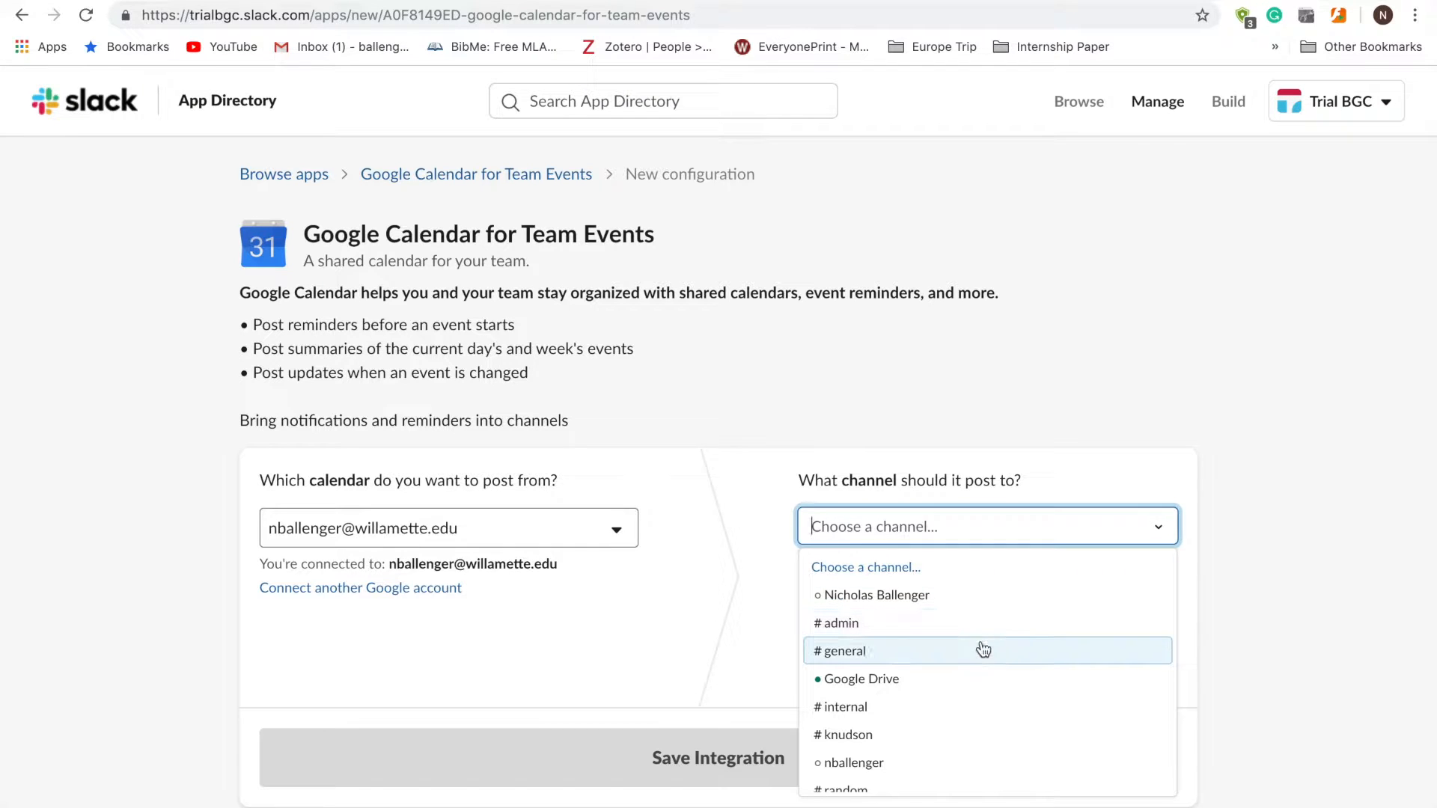
click(949, 708)
scroll(947, 705, down, 6)
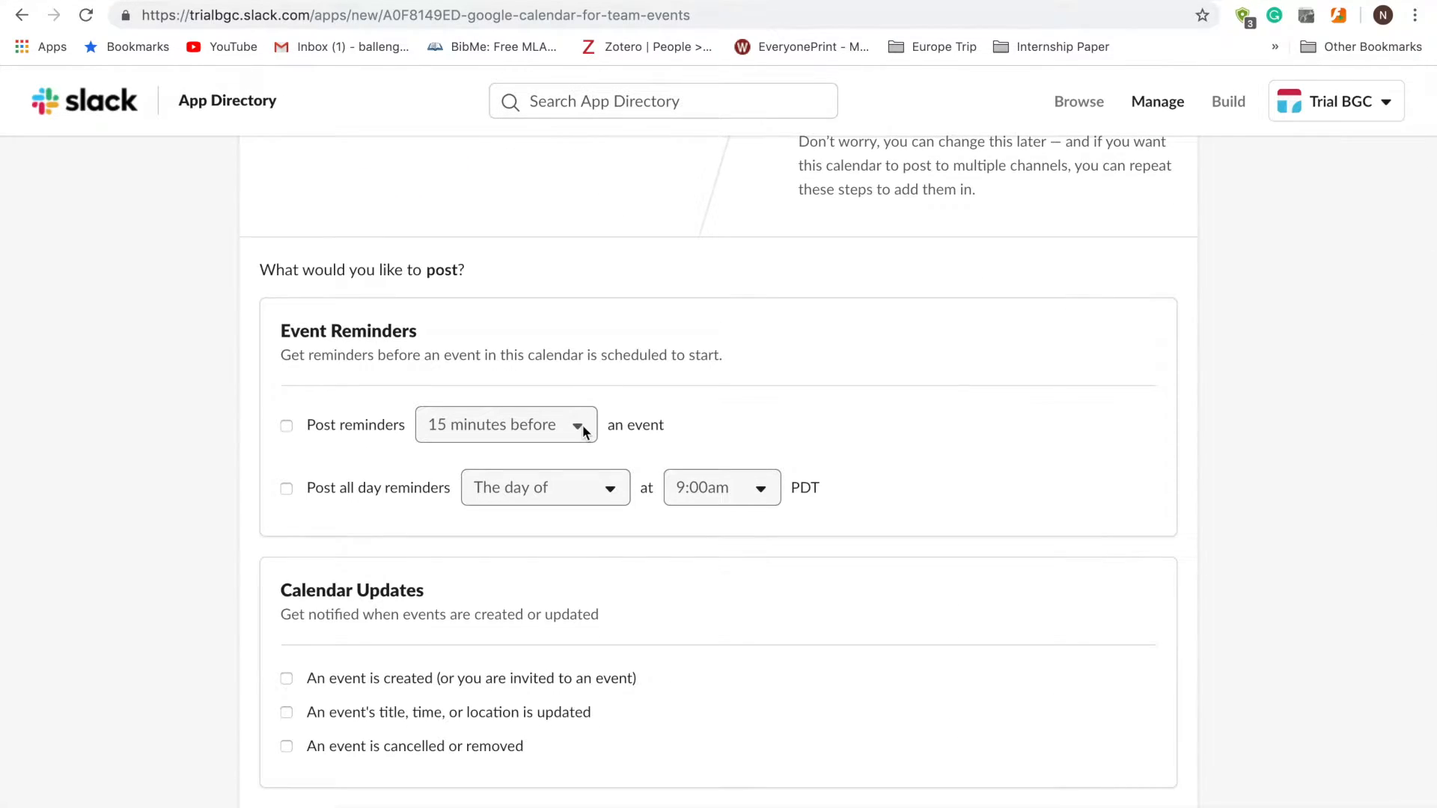
- Turn on event reminders 1 hour before, plus all-day event reminders
click(295, 428)
click(481, 426)
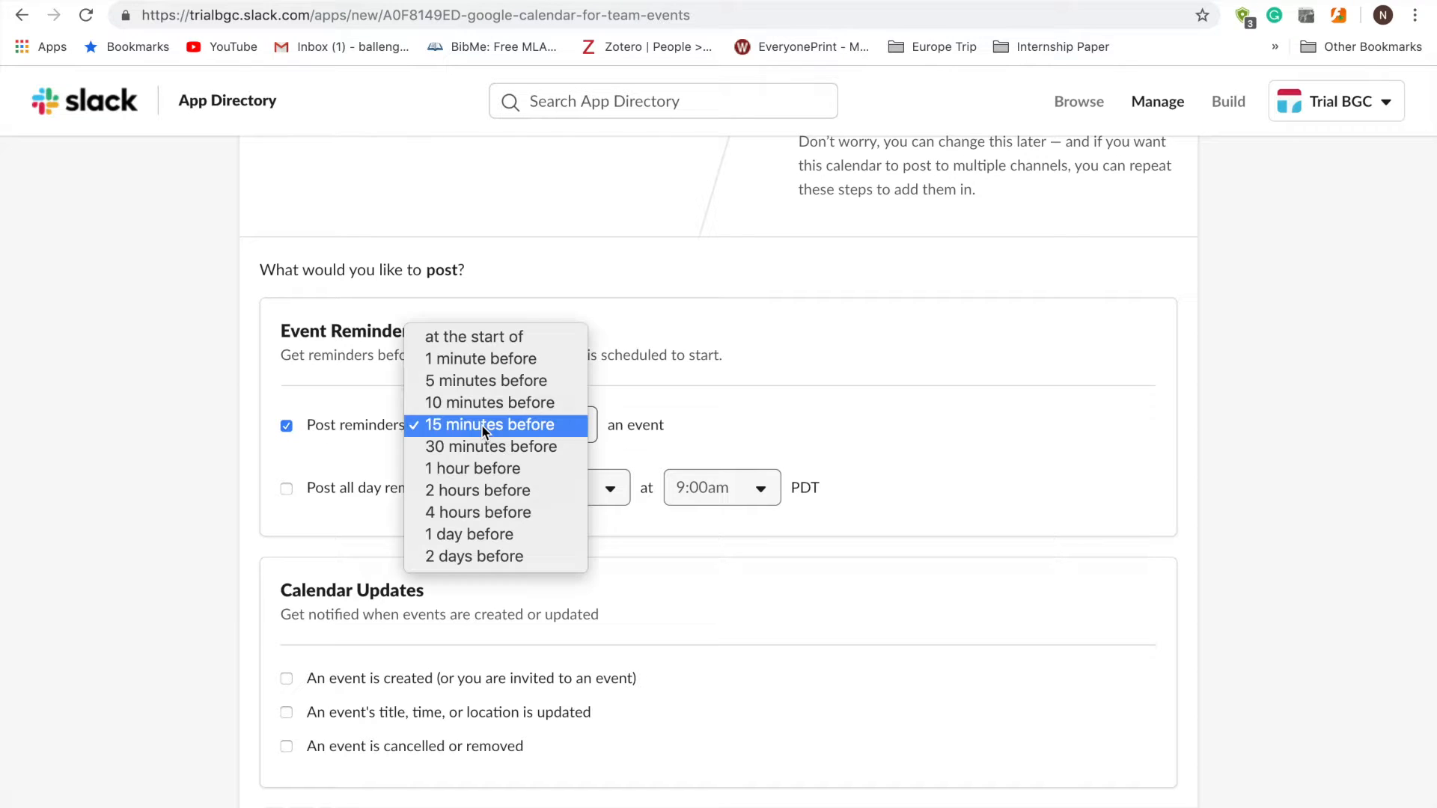
click(481, 468)
click(293, 495)
scroll(303, 539, down, 4)
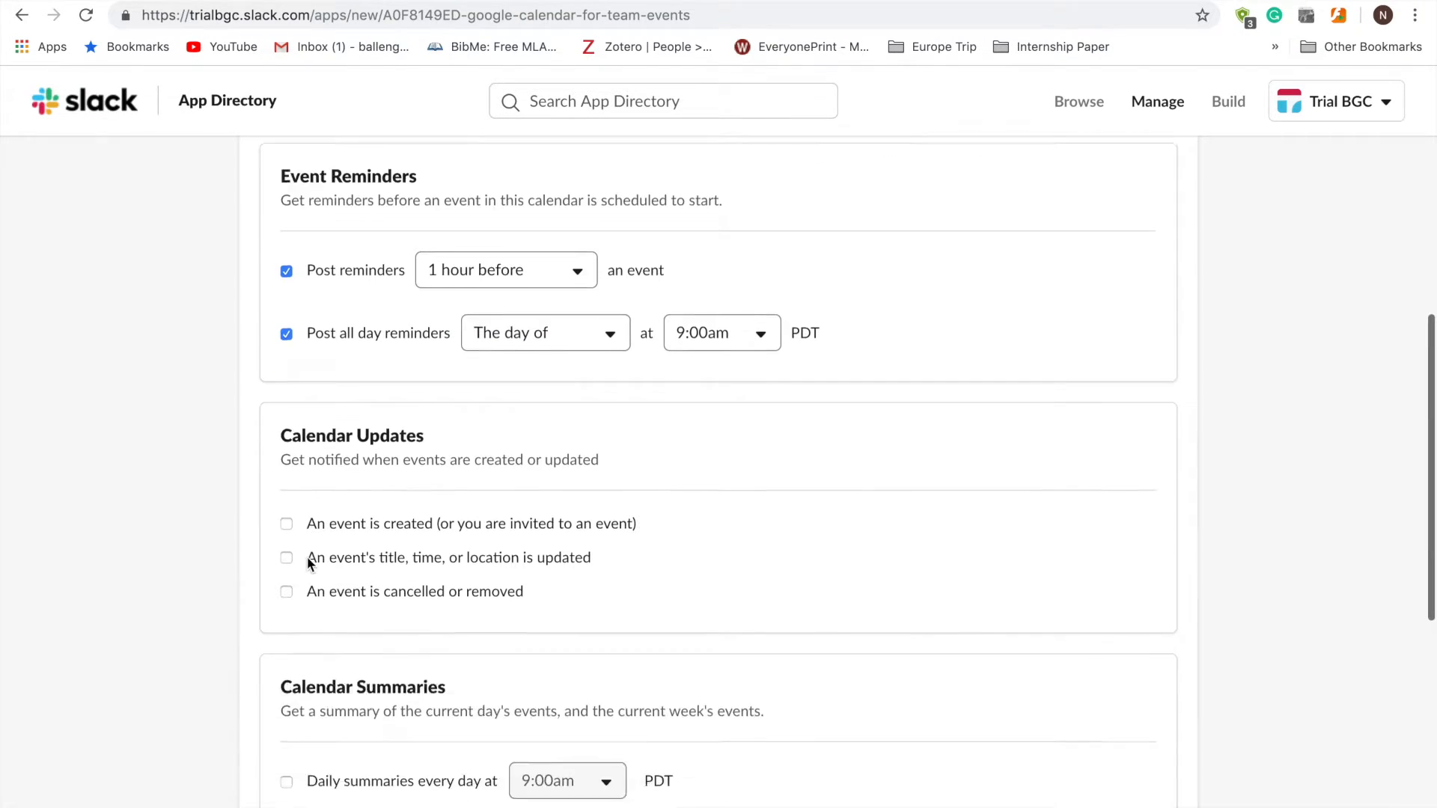
- Enable created, updated and cancelled event notices for #internal and save the integration
click(287, 388)
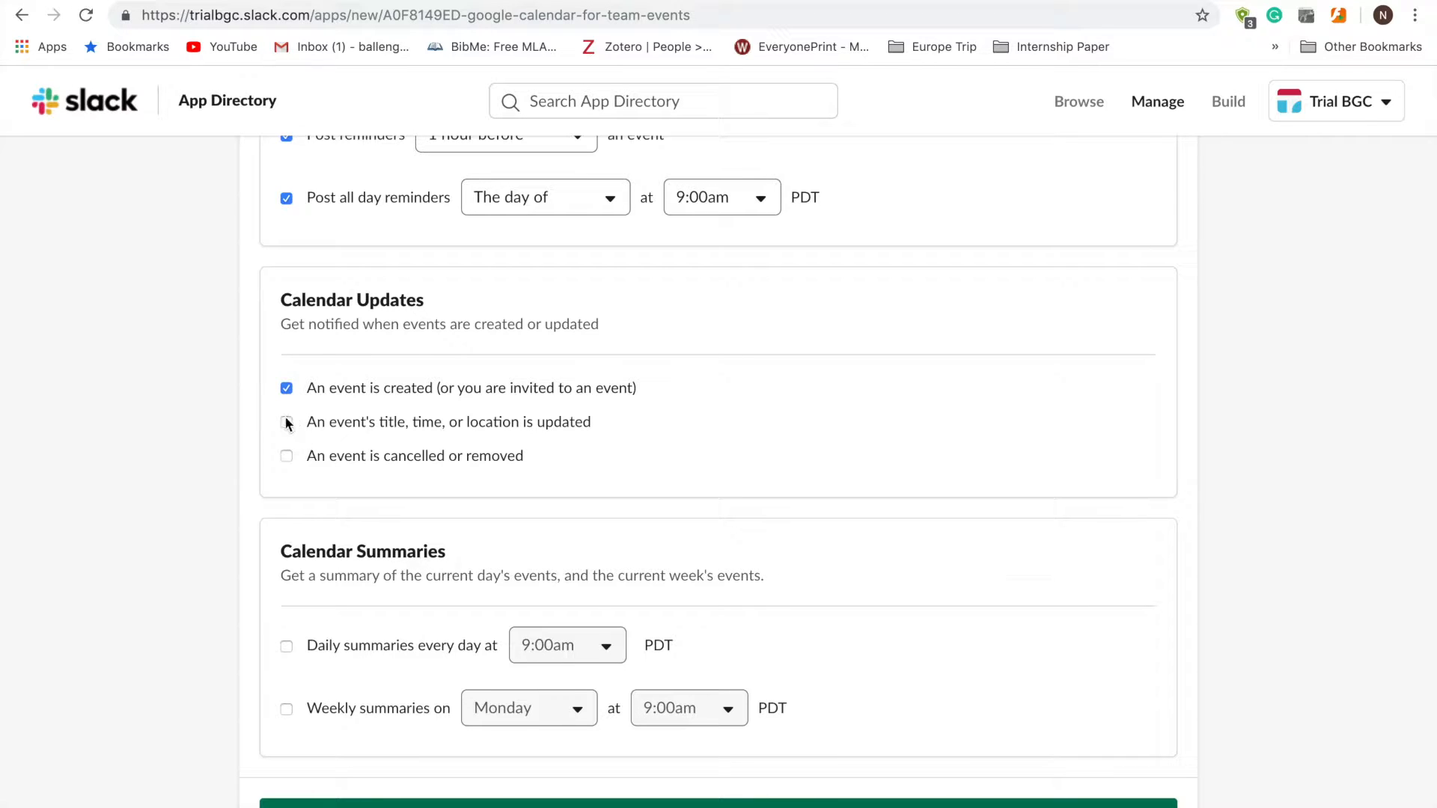
click(287, 456)
scroll(287, 456, down, 4)
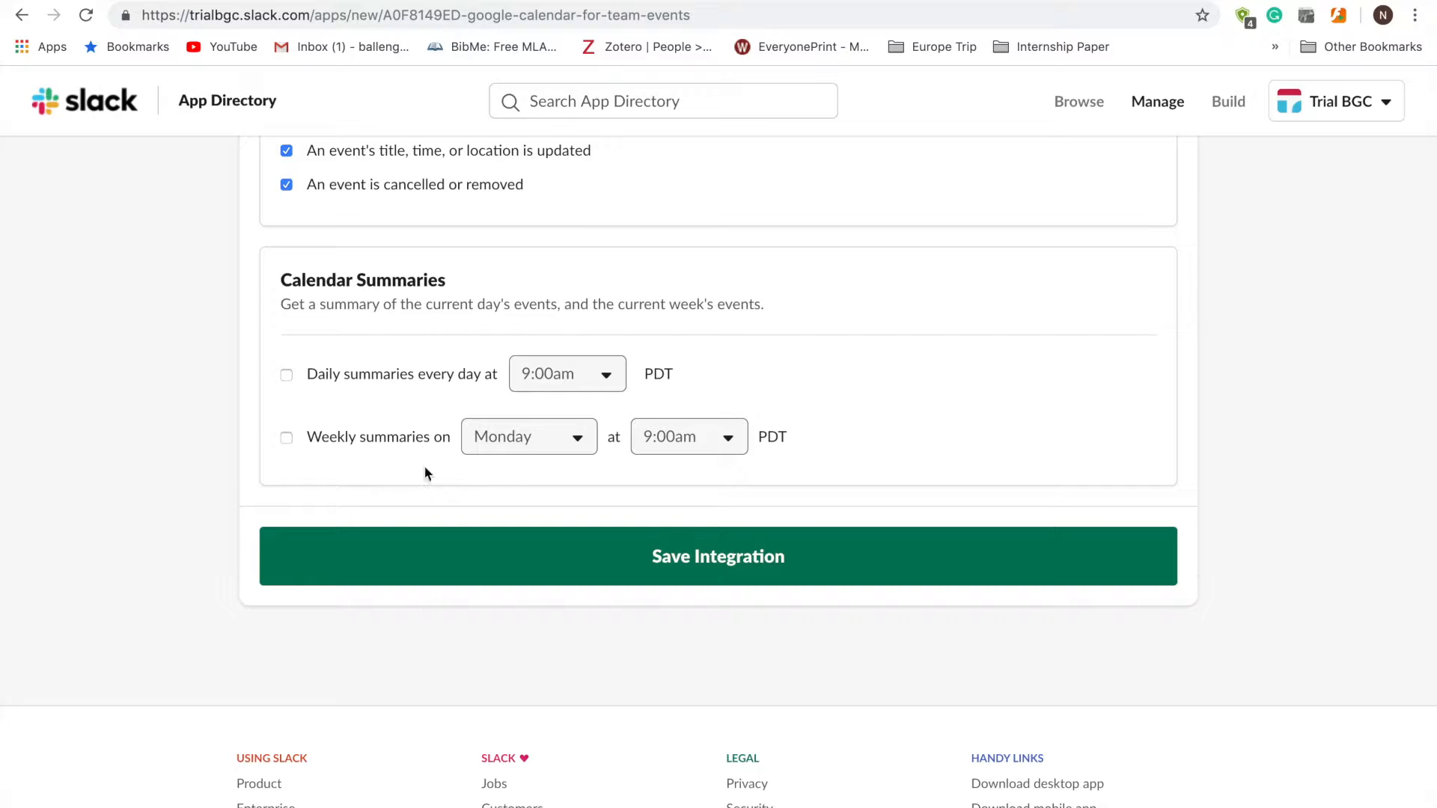
click(670, 574)
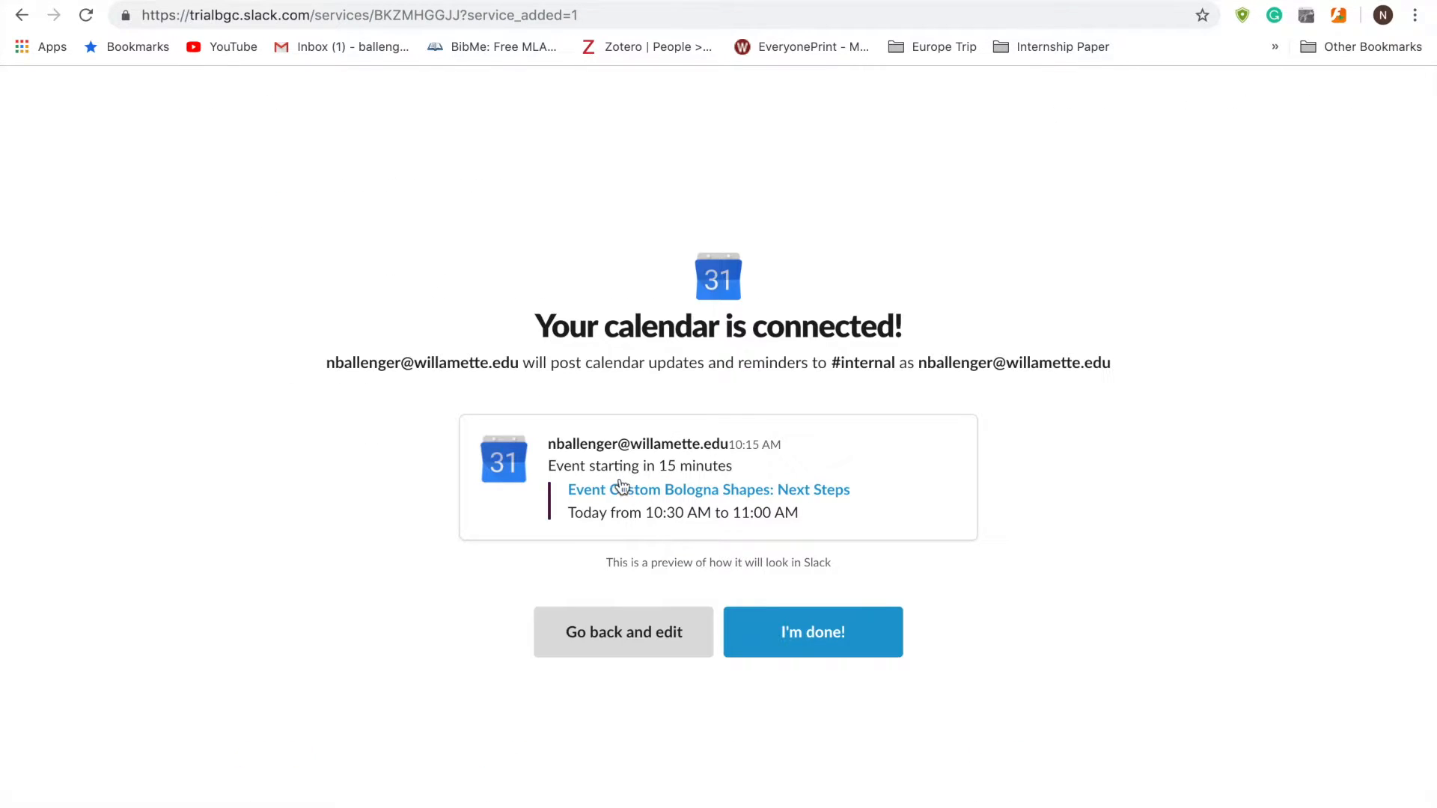
- Finish the calendar setup and open Slack Foundry's App Directory page from Browse Apps
click(780, 630)
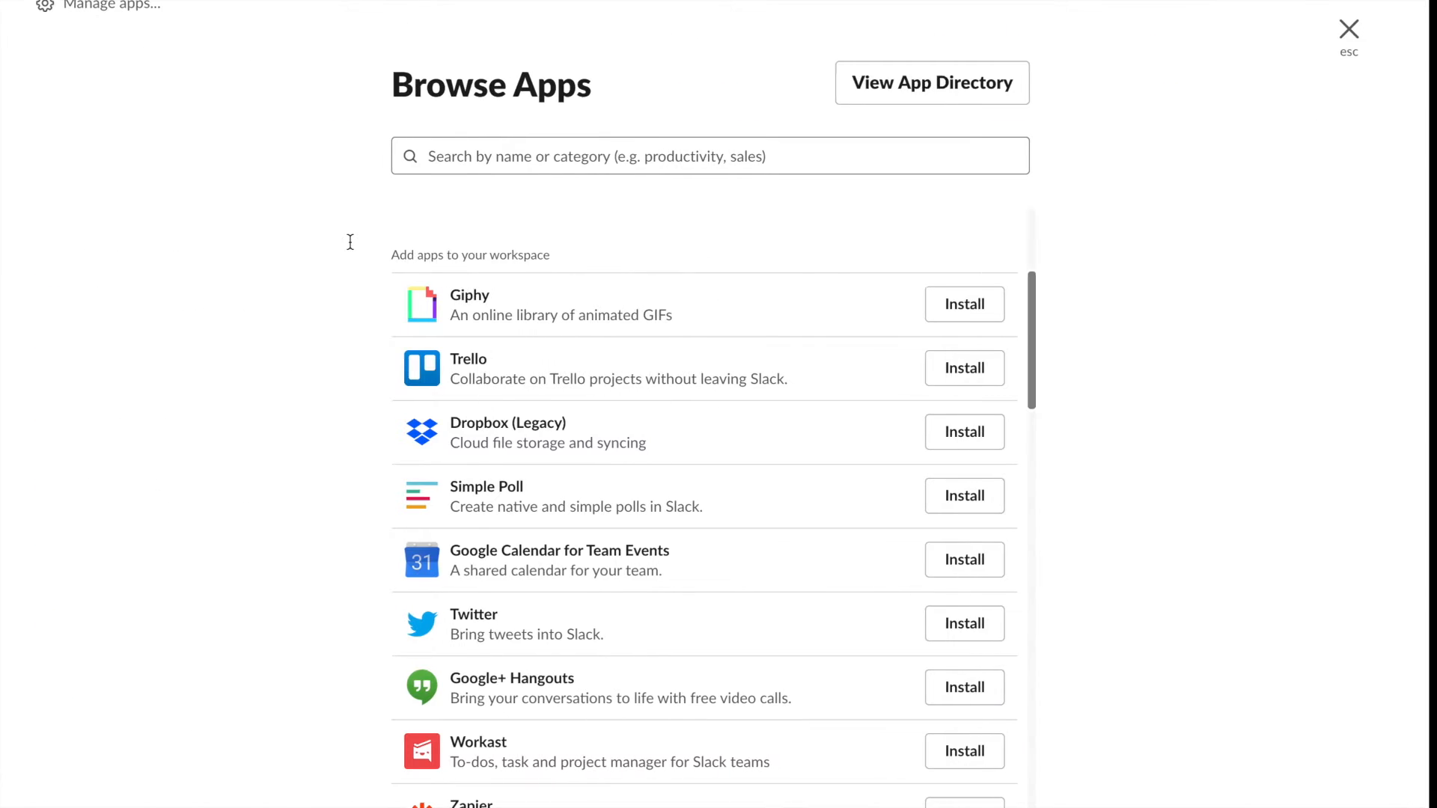
scroll(869, 497, down, 14)
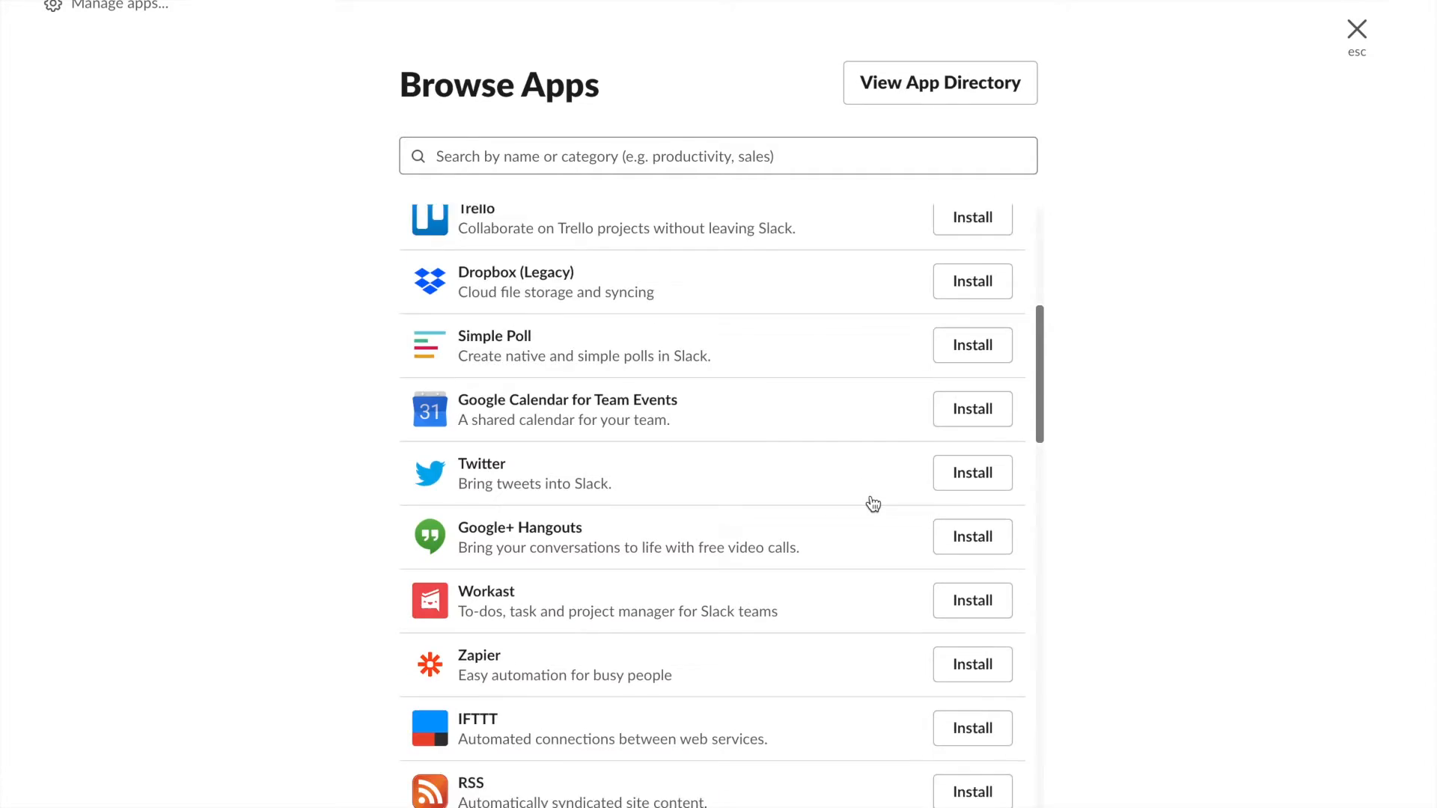
scroll(870, 496, down, 12)
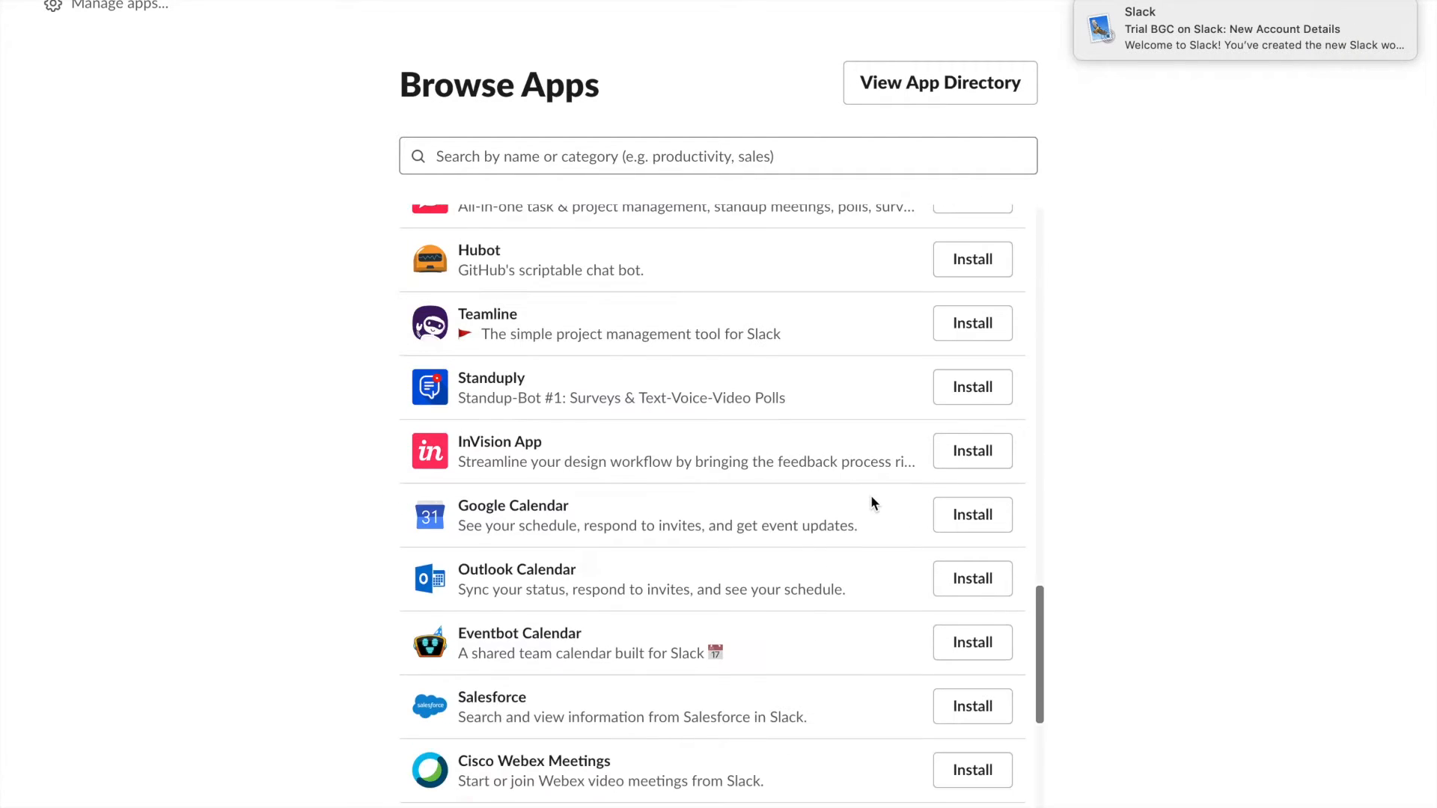
click(971, 794)
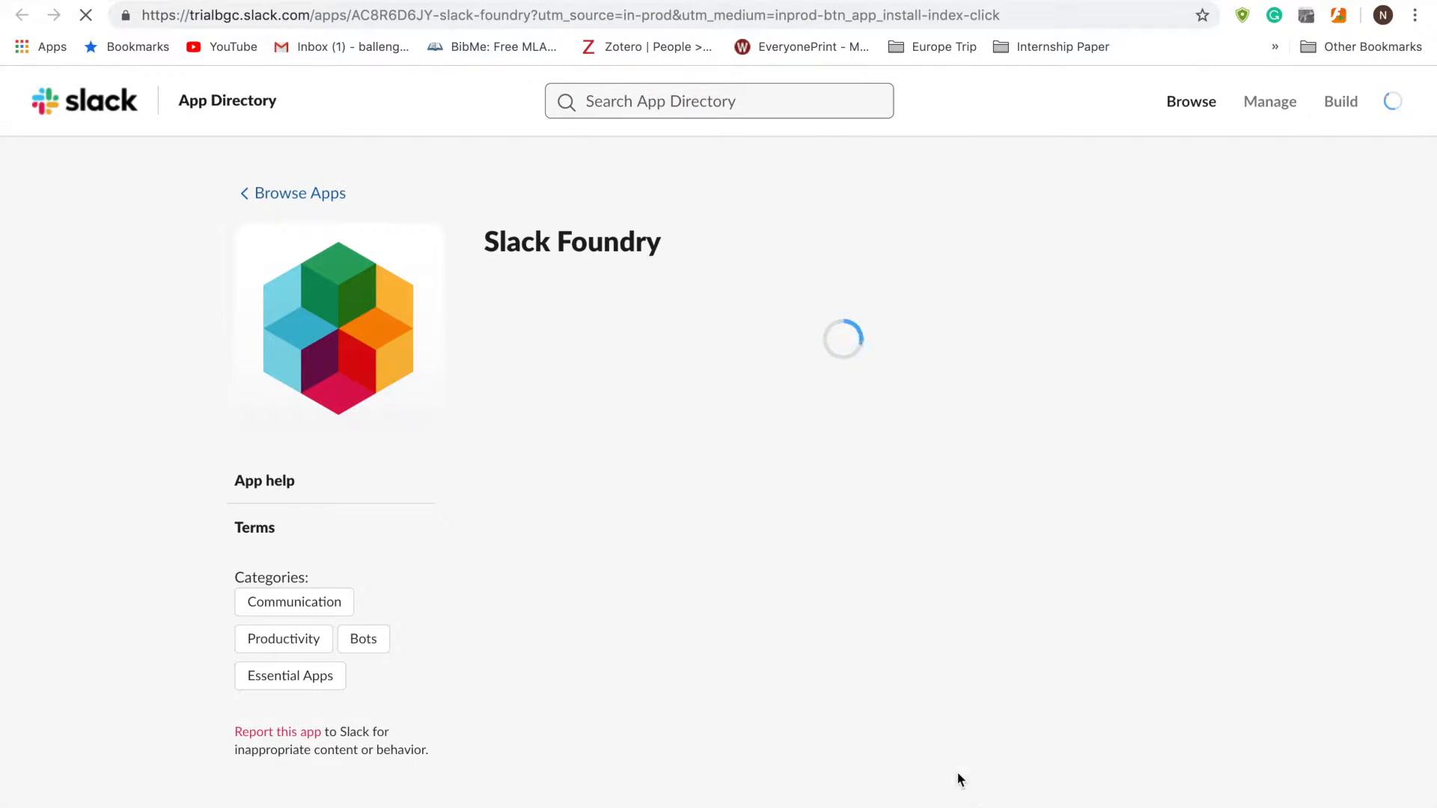
- Install Slack Foundry on Trial BGC for all public channels, accepting its messaging permission
click(293, 487)
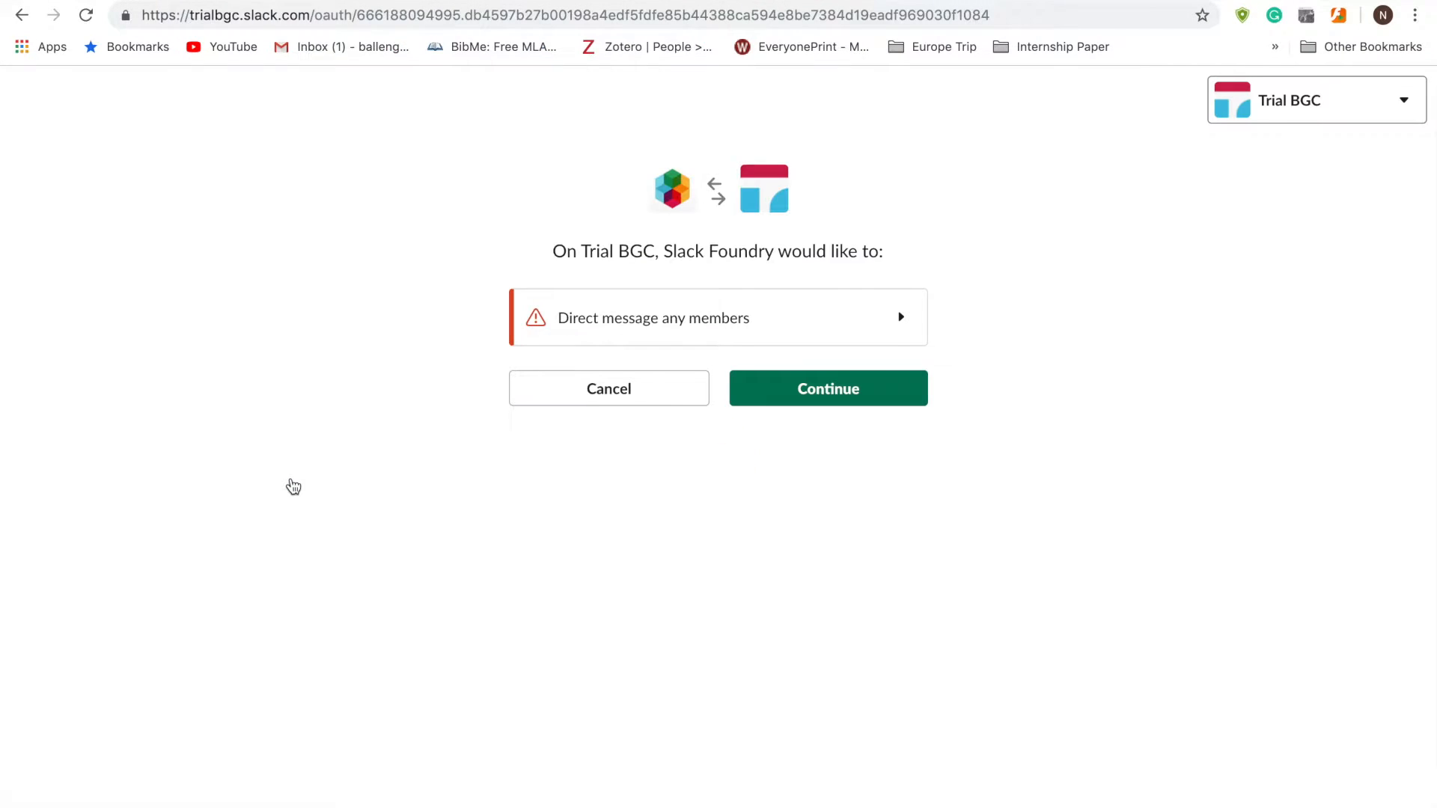
click(806, 392)
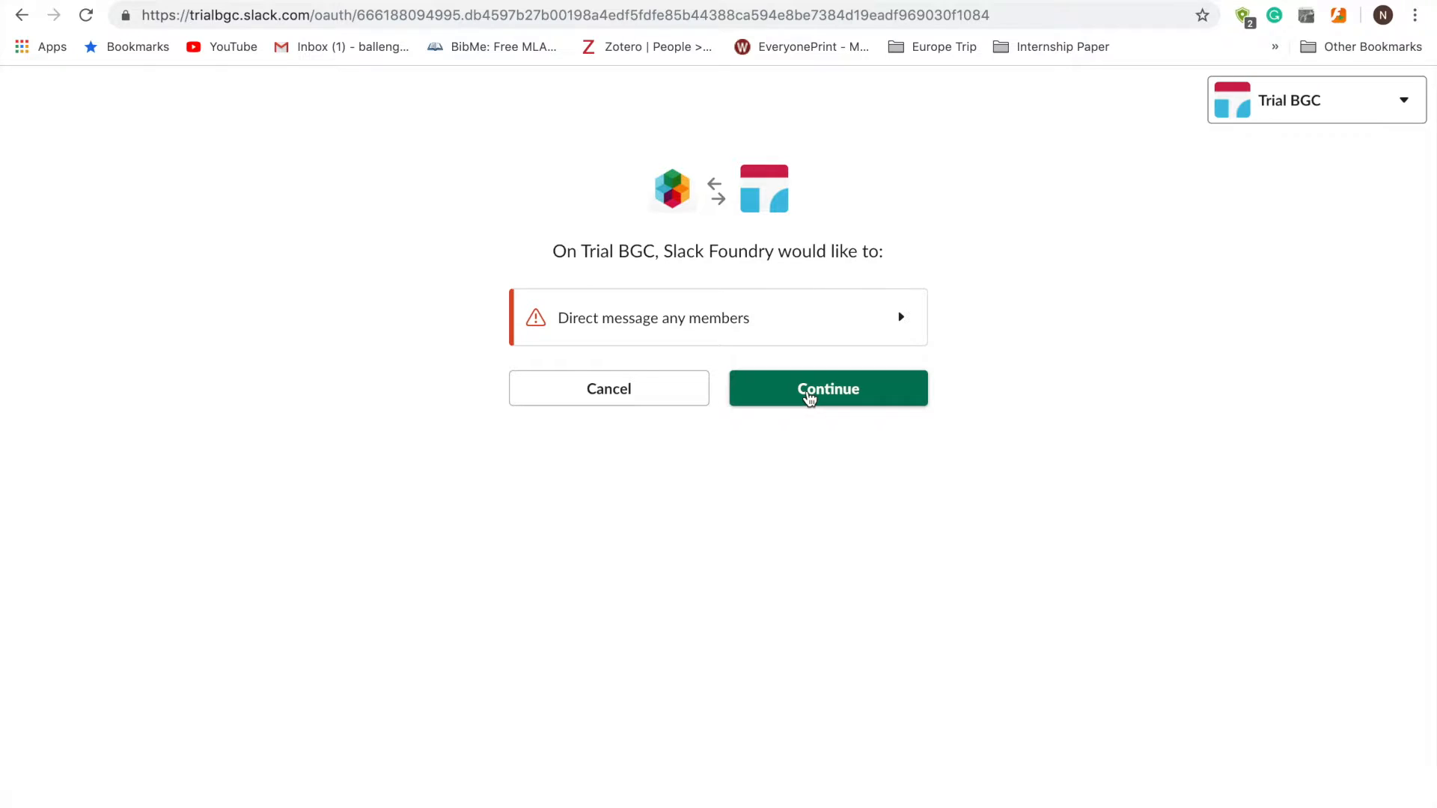
scroll(681, 584, down, 5)
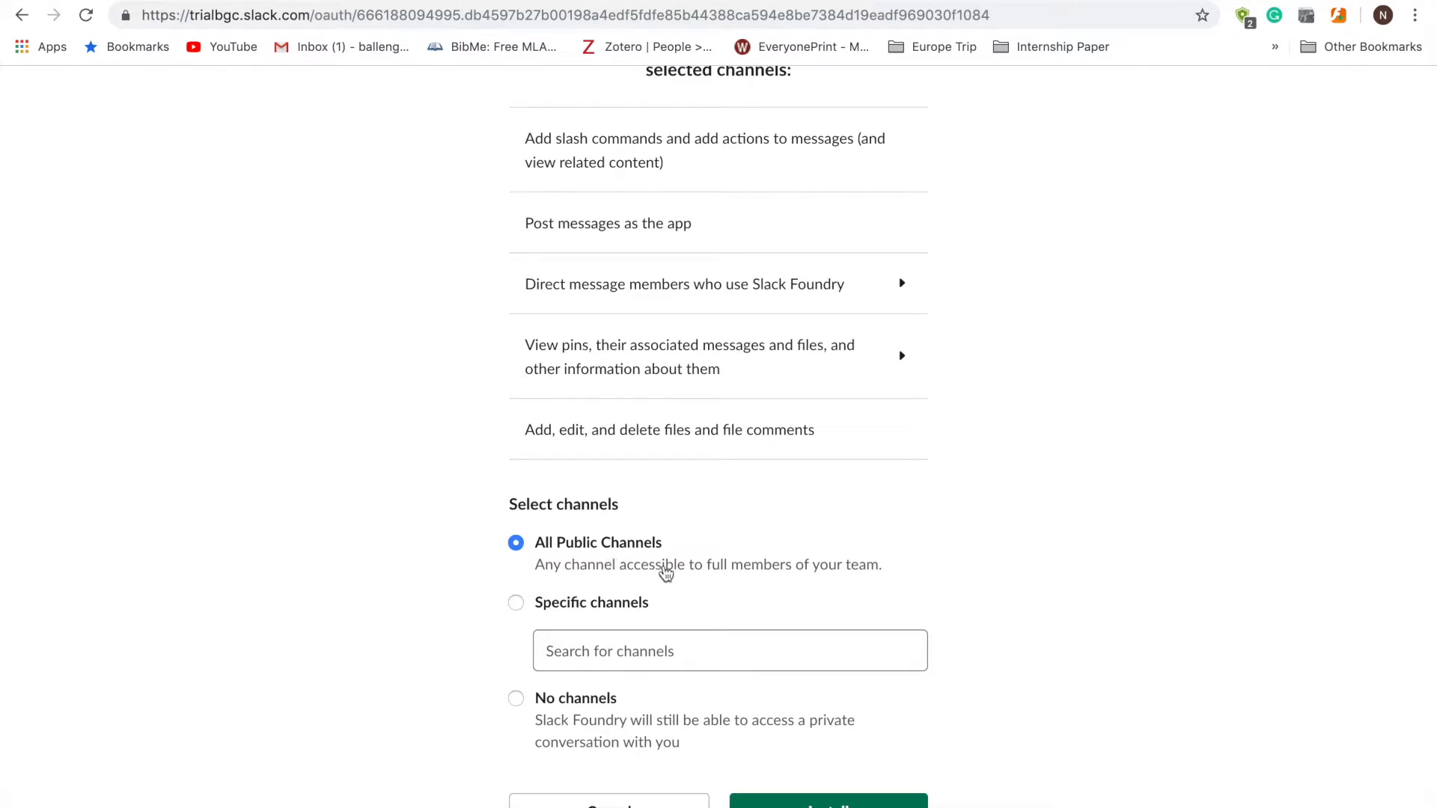
click(785, 804)
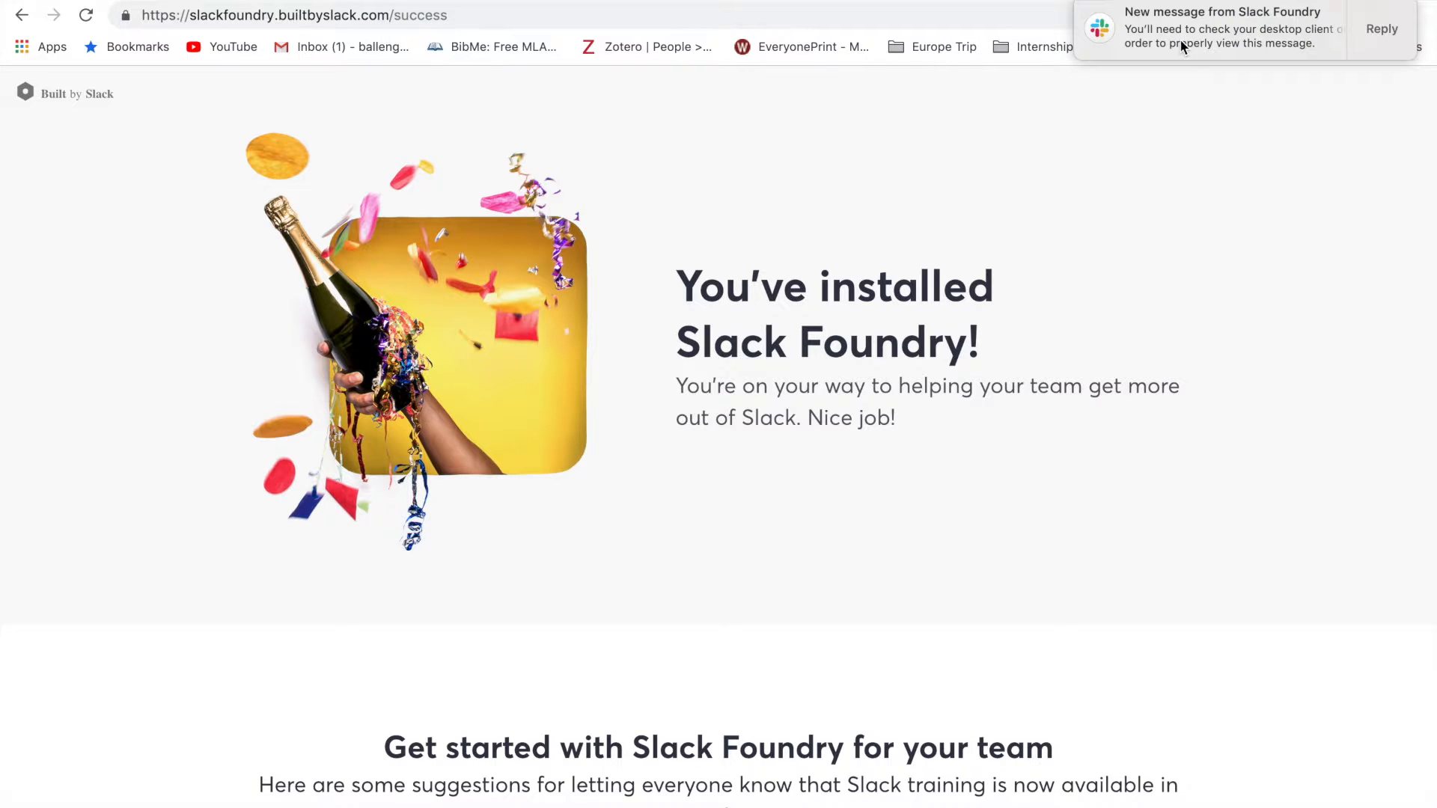
- Dismiss the message notification and launch Slack Foundry from the installation success page
drag(1248, 32, 1431, 23)
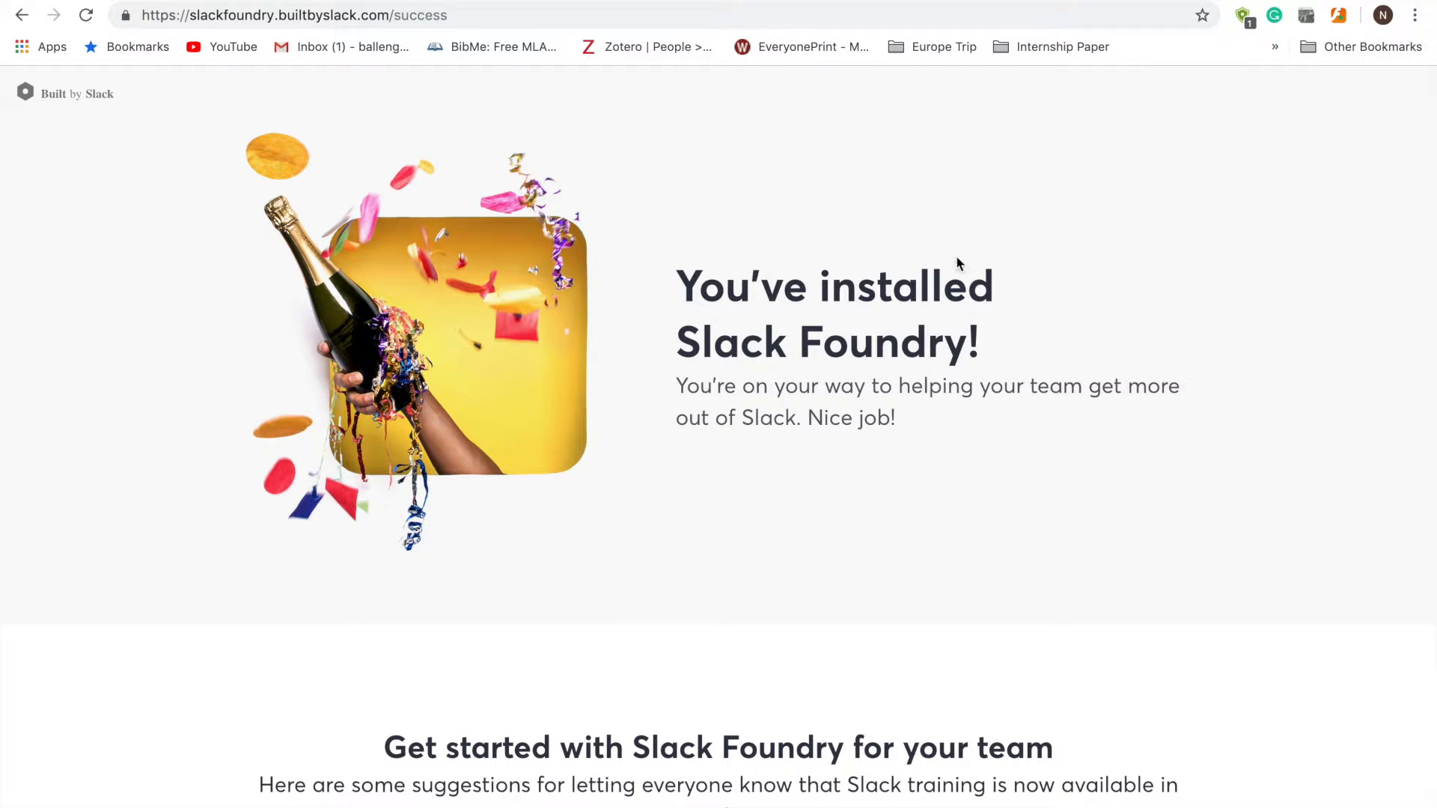
scroll(958, 264, down, 8)
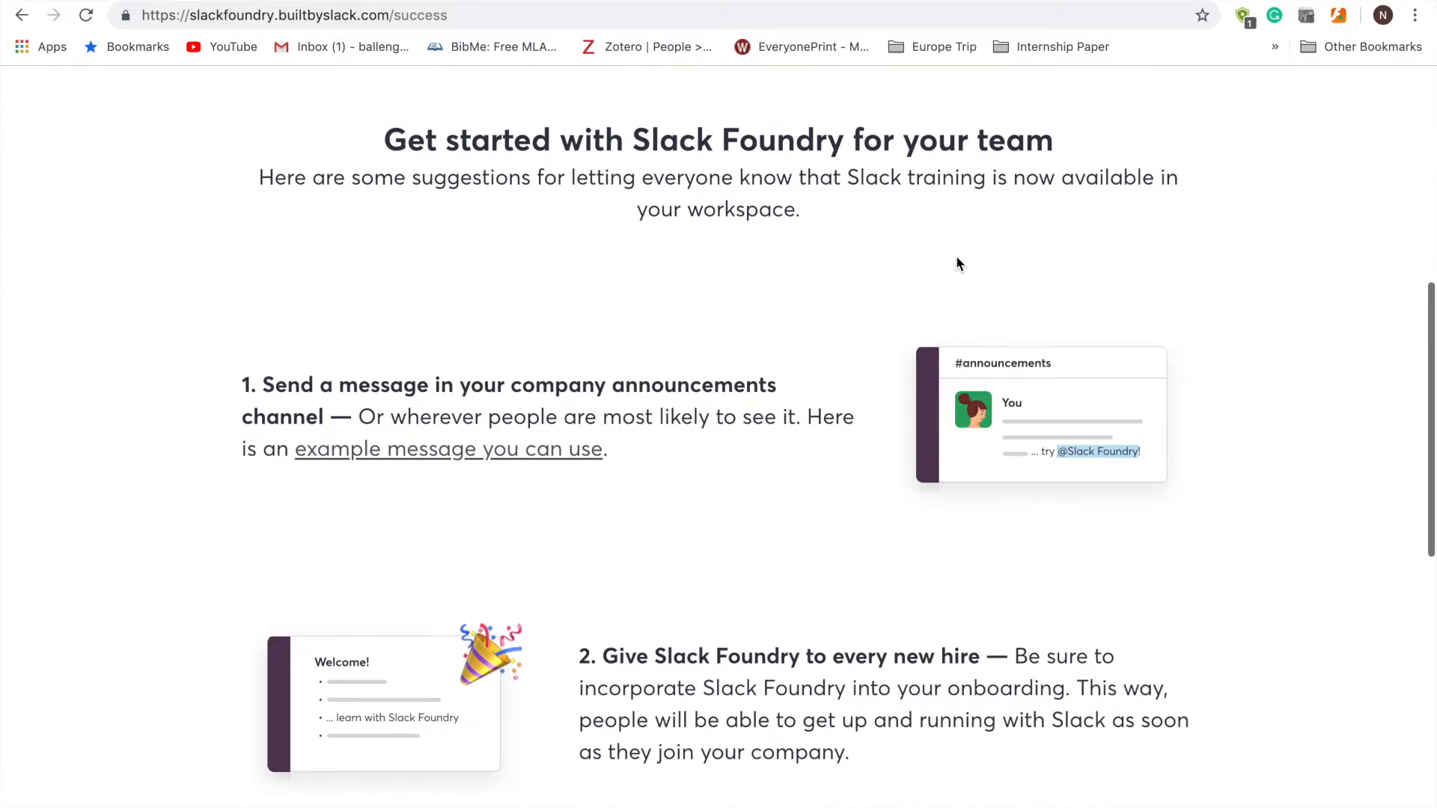
scroll(957, 260, down, 6)
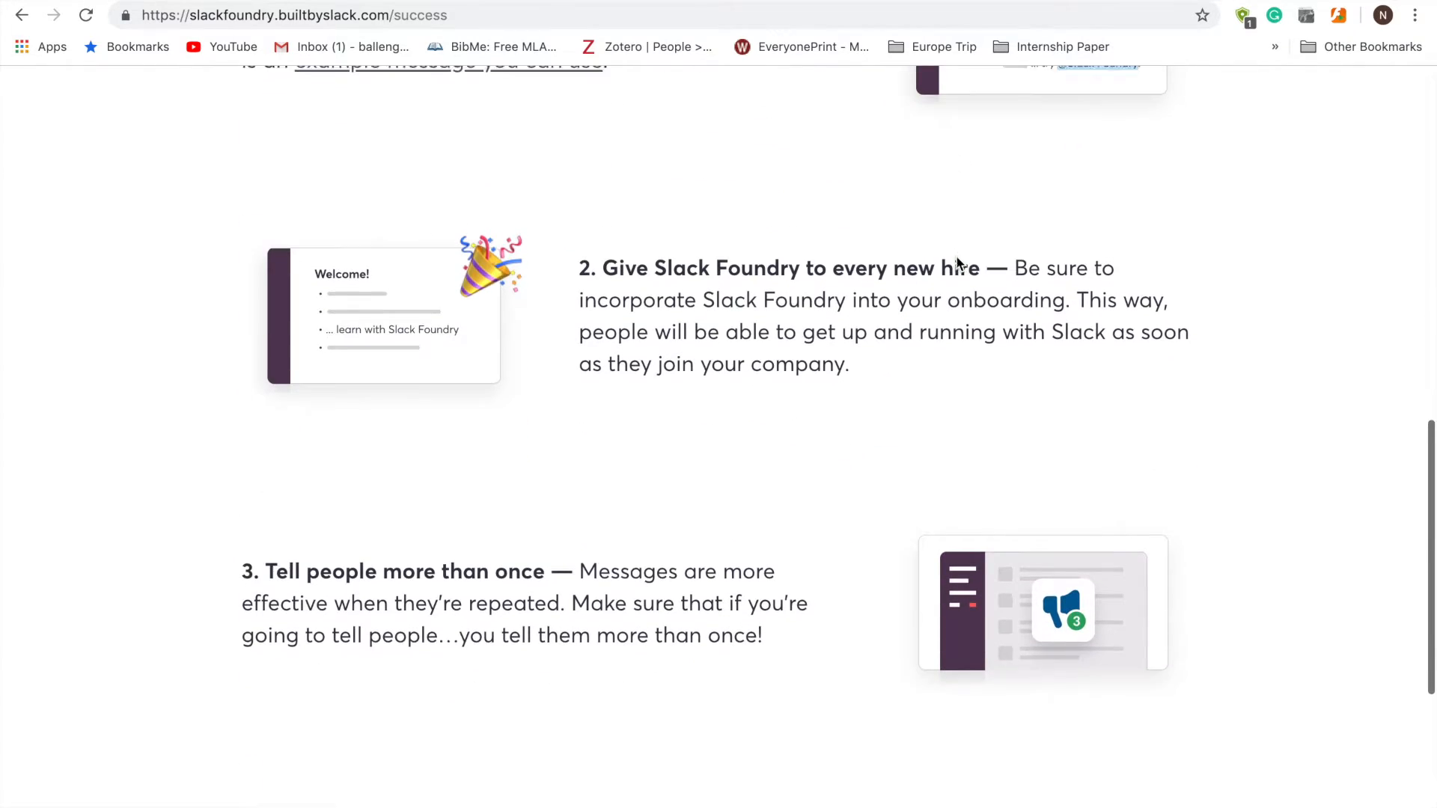
scroll(957, 259, down, 3)
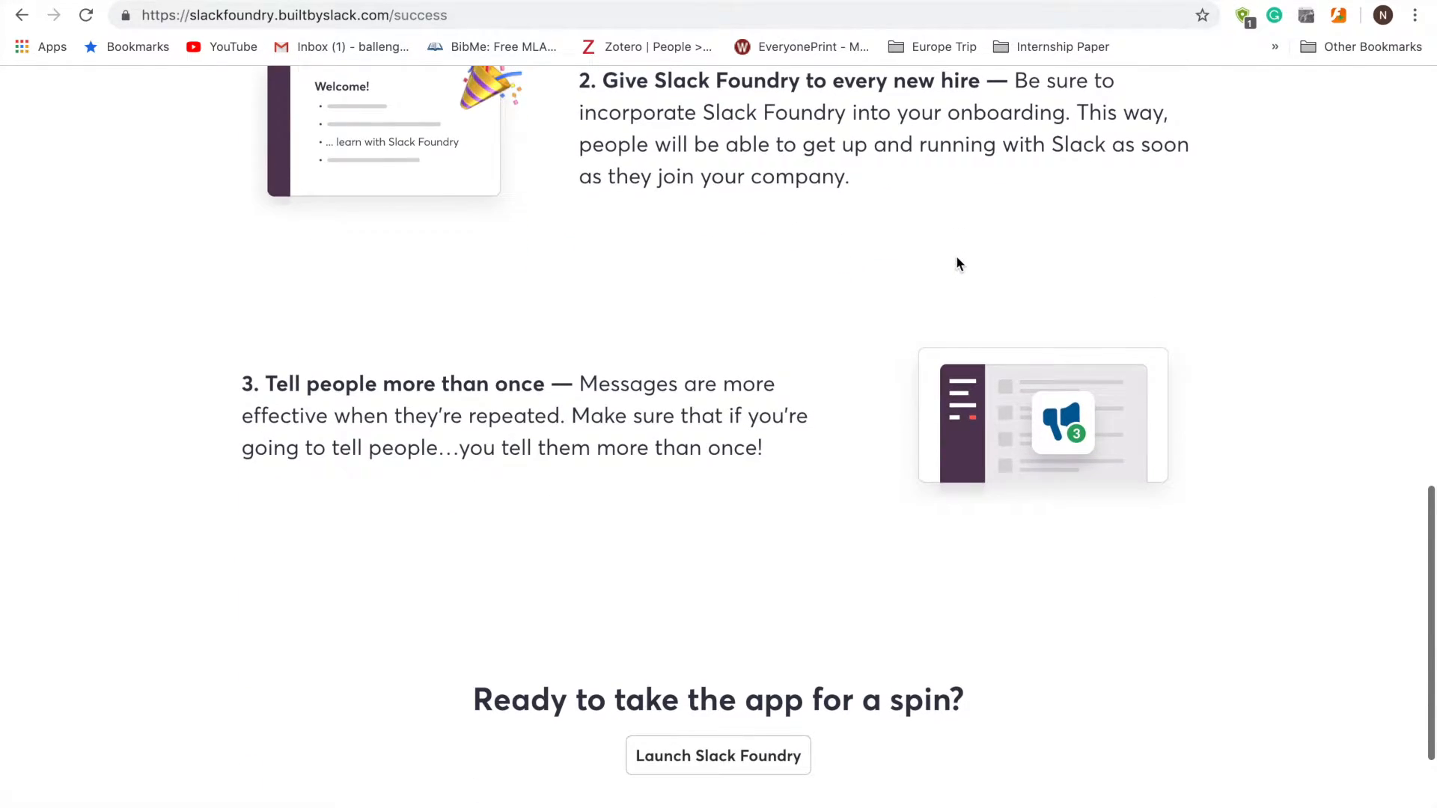
scroll(957, 261, down, 3)
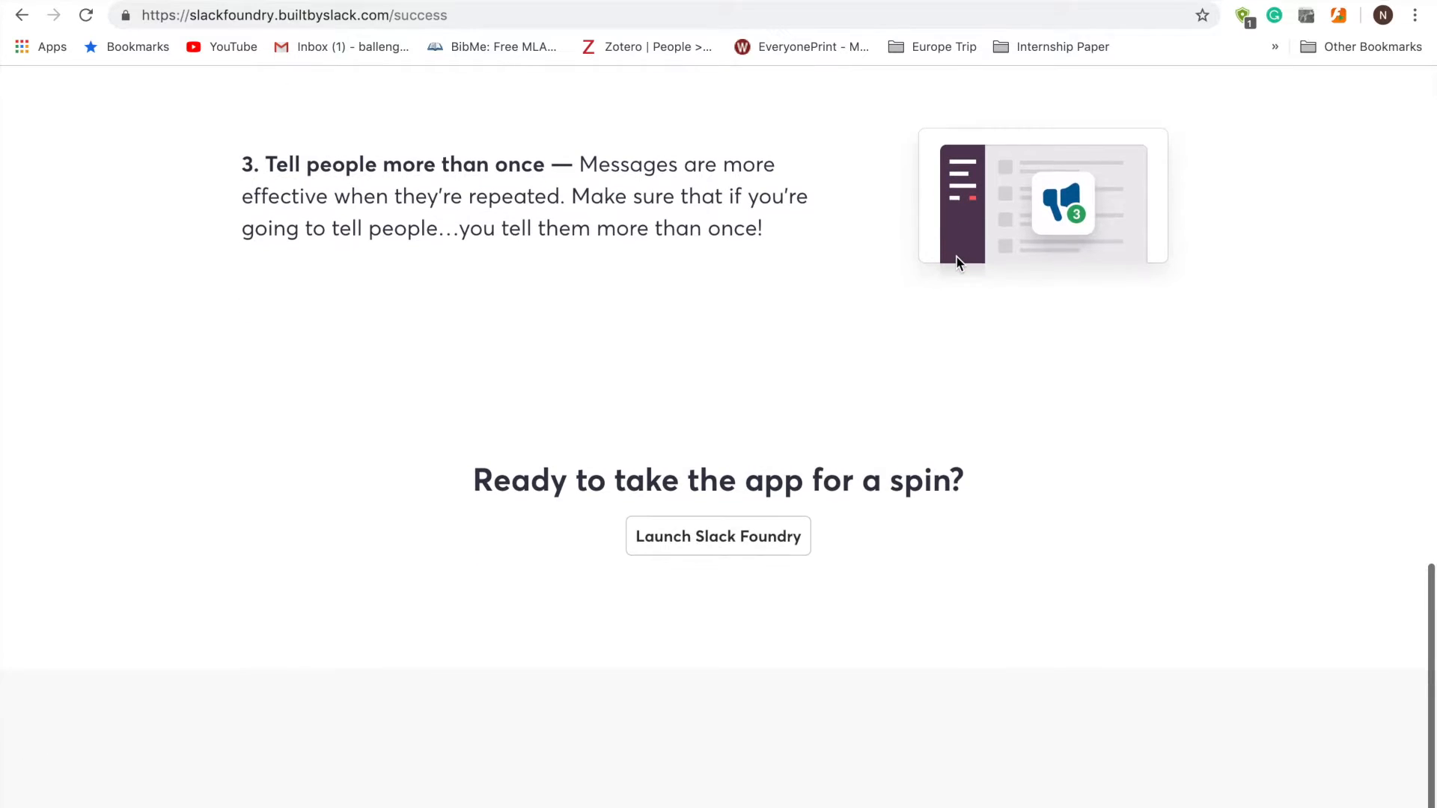
scroll(957, 261, down, 1)
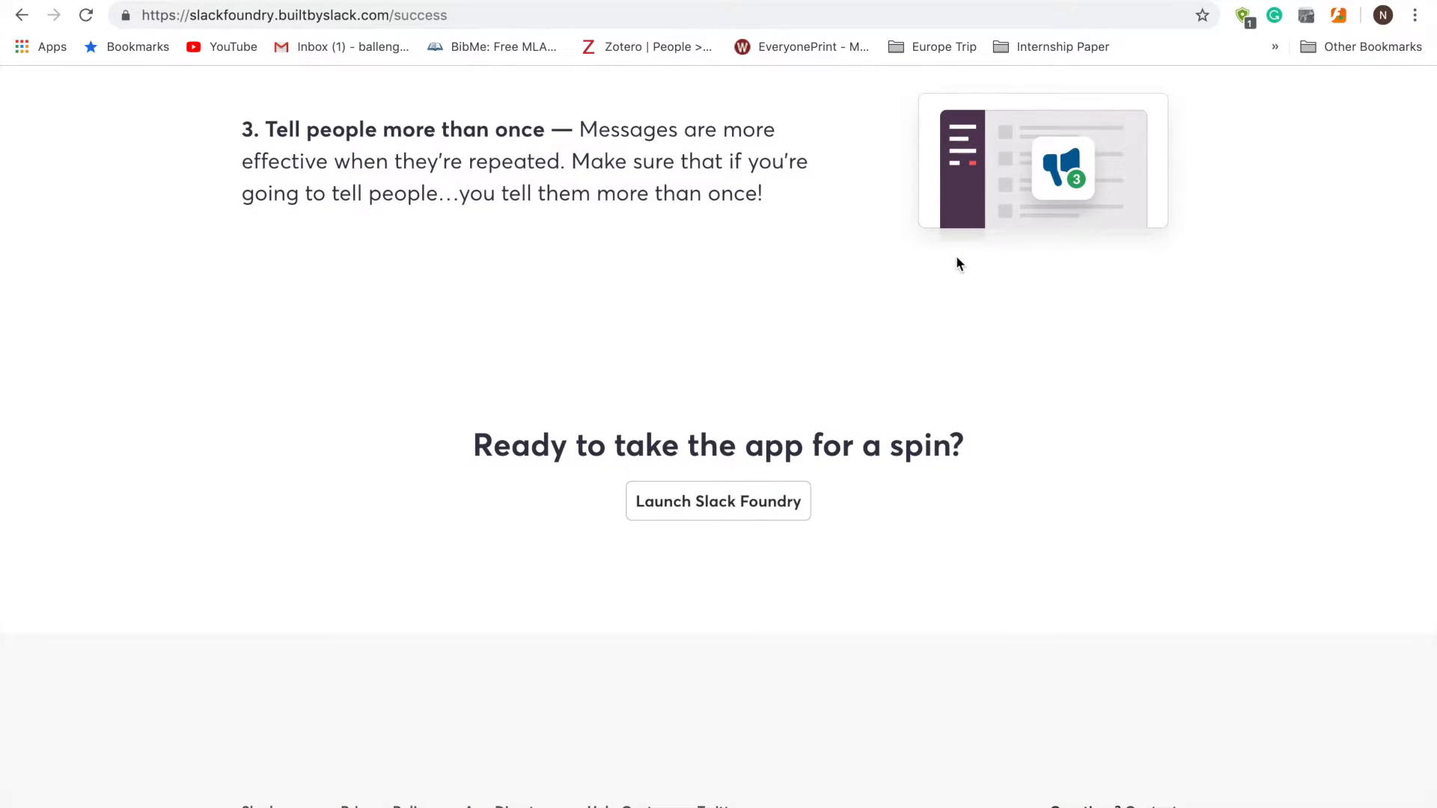
click(764, 502)
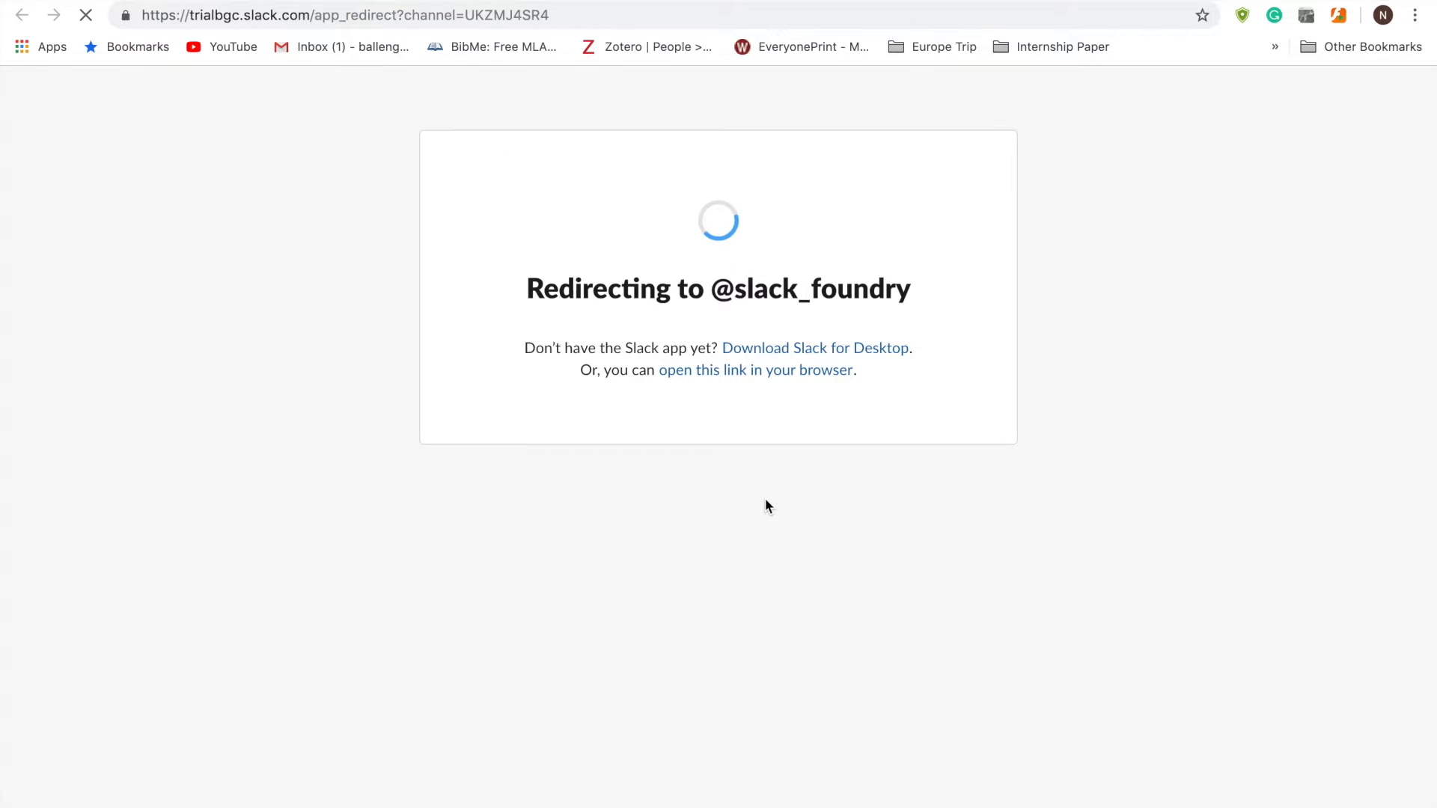
- Open the Foundry conversation in Slack and pick the Getting started with Slack tutorial
click(877, 133)
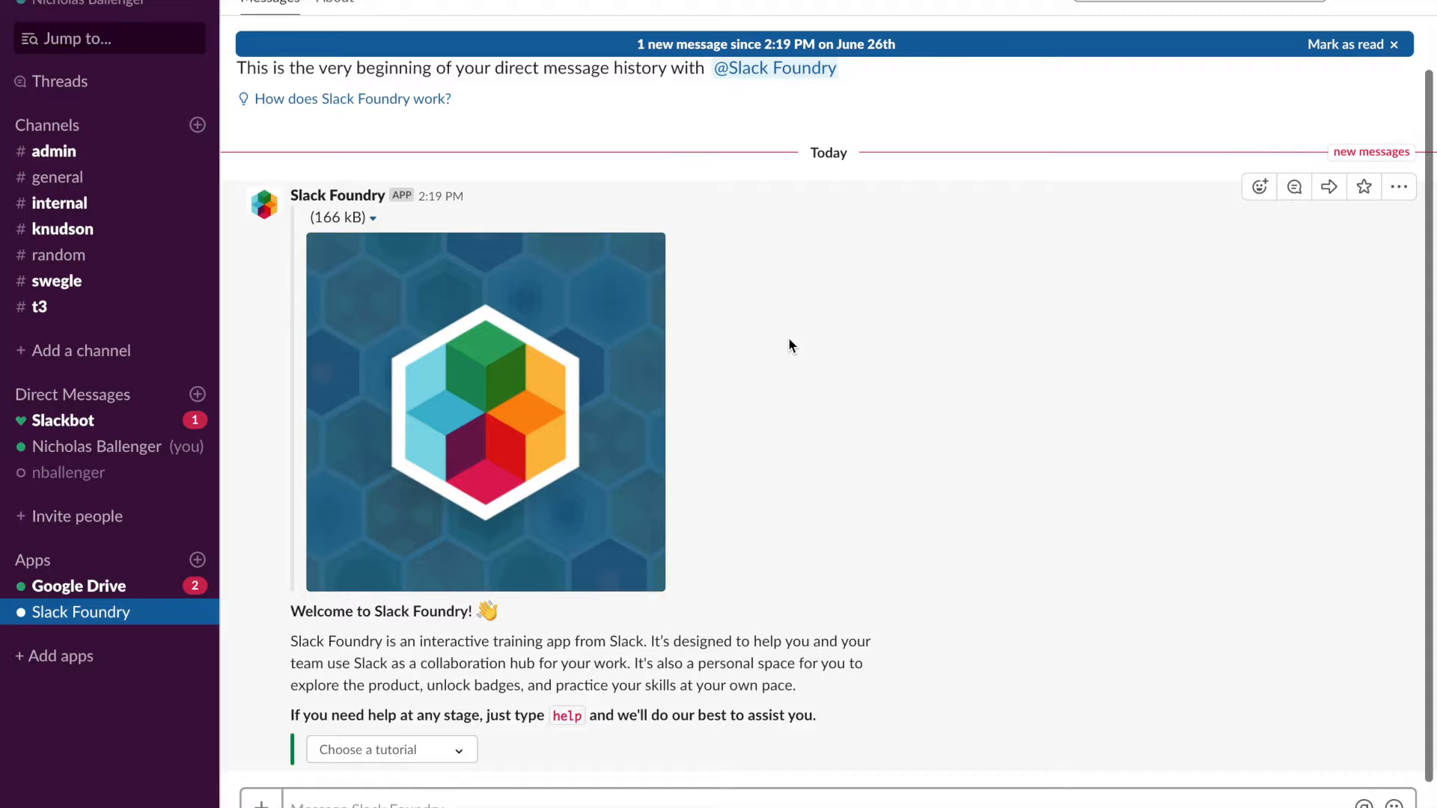
click(458, 751)
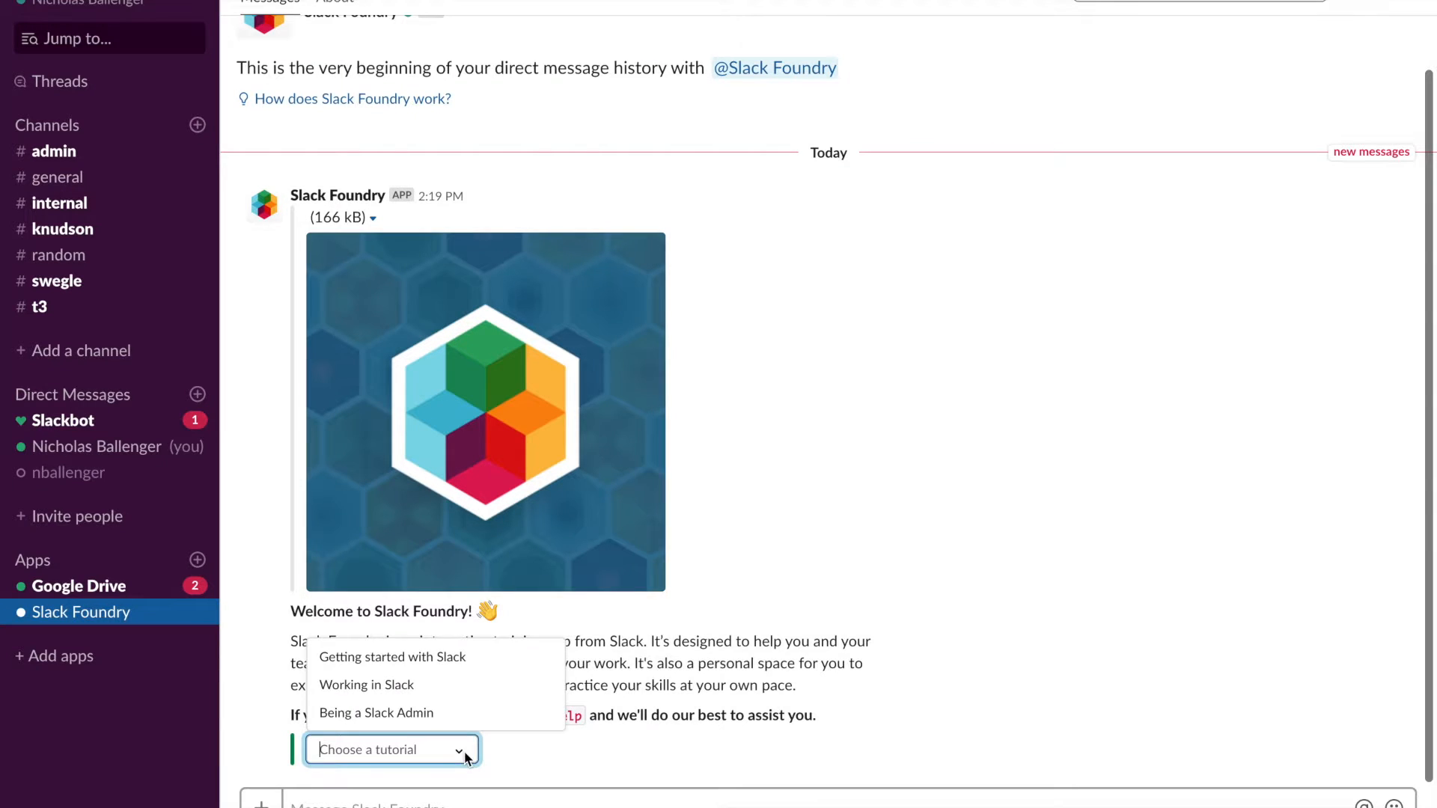
click(455, 657)
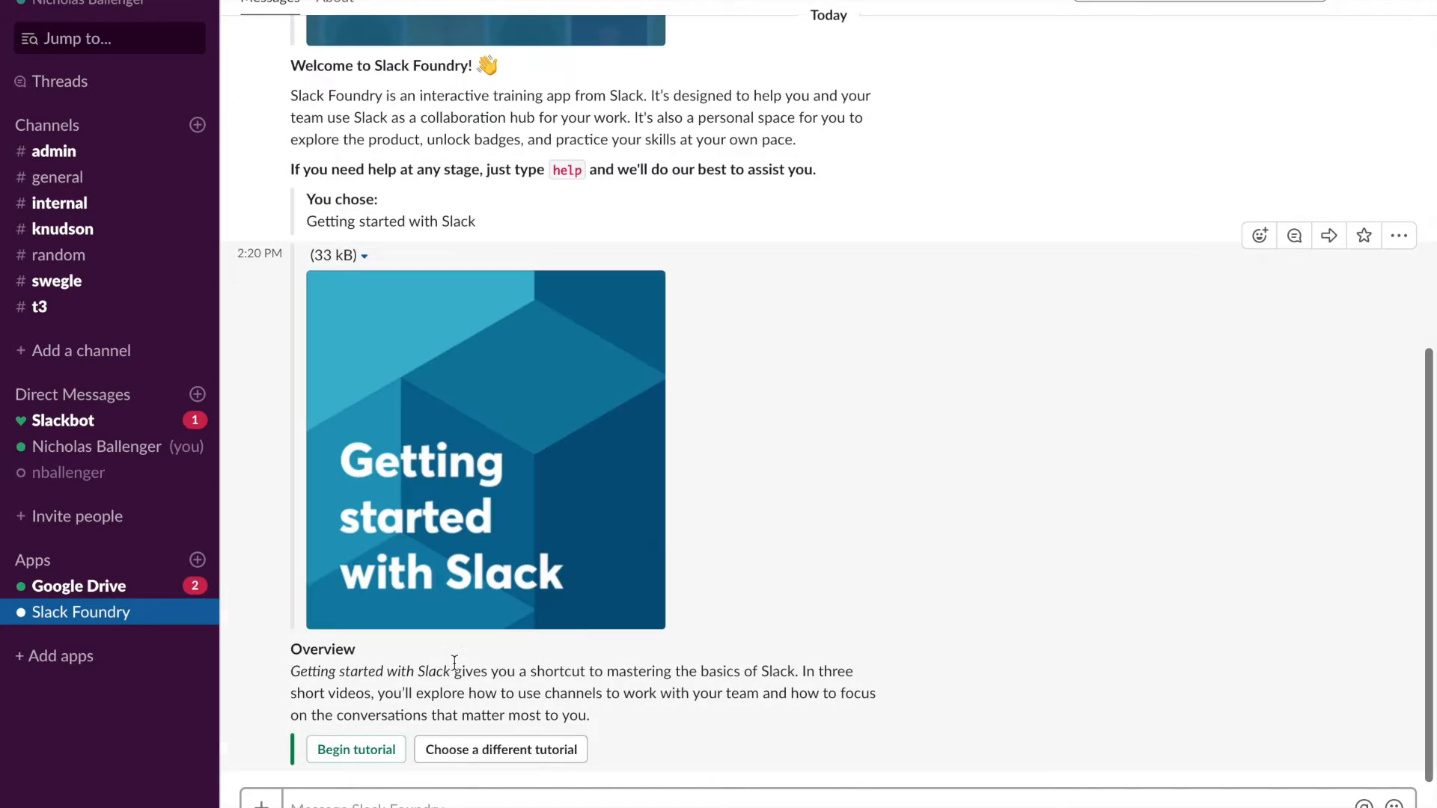
- Switch tutorials to Working in Slack, then to Being a Slack Admin
click(485, 751)
click(456, 751)
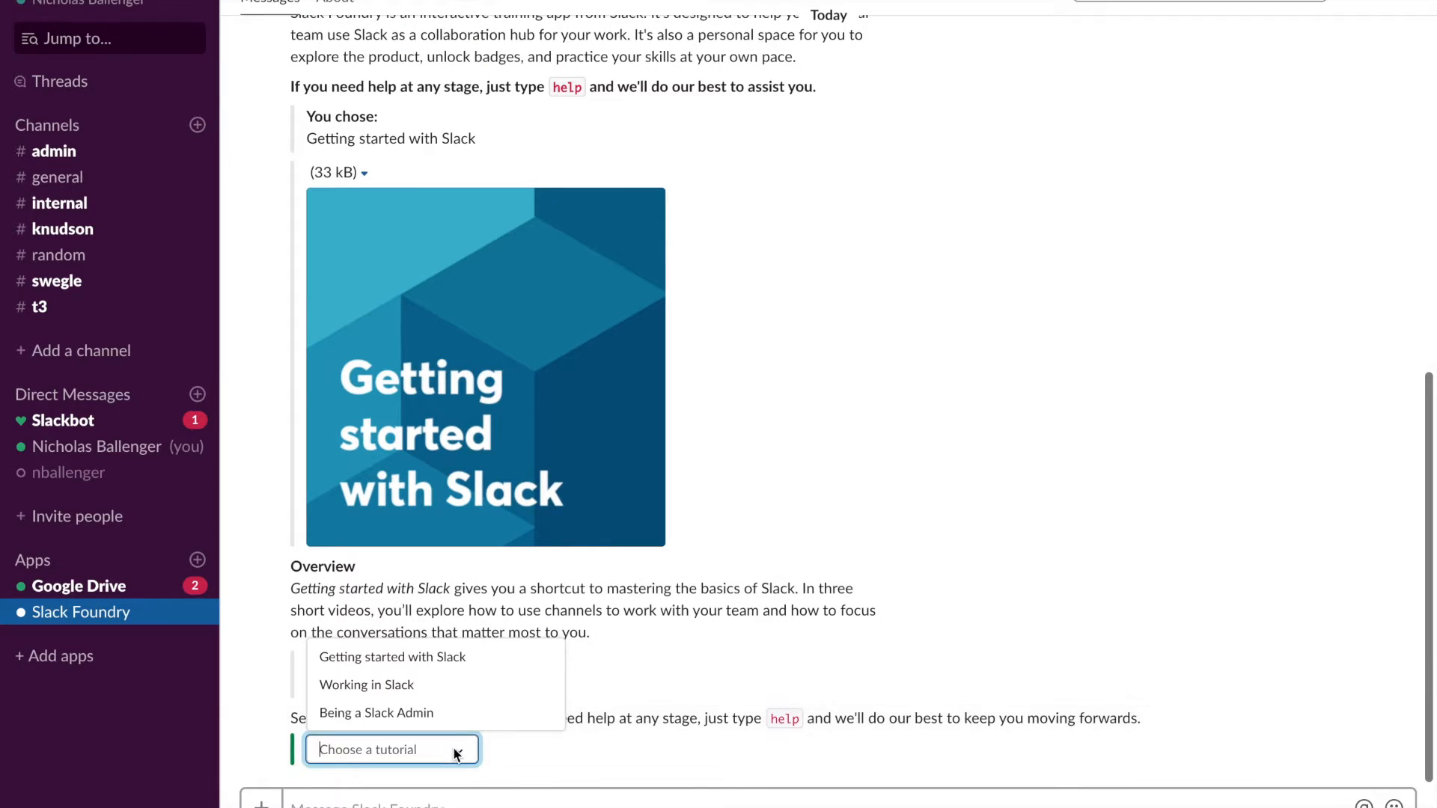
click(442, 687)
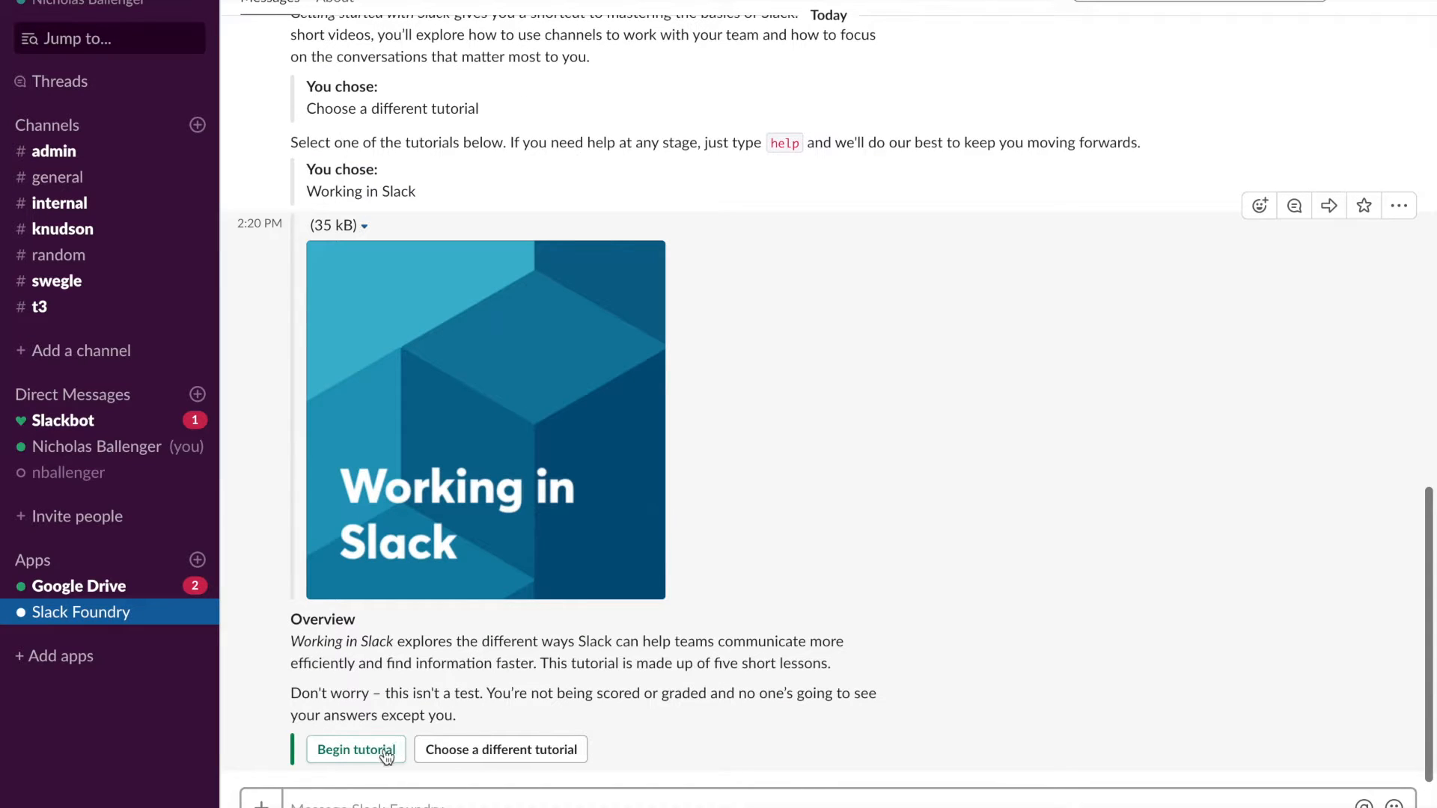
click(535, 751)
click(453, 748)
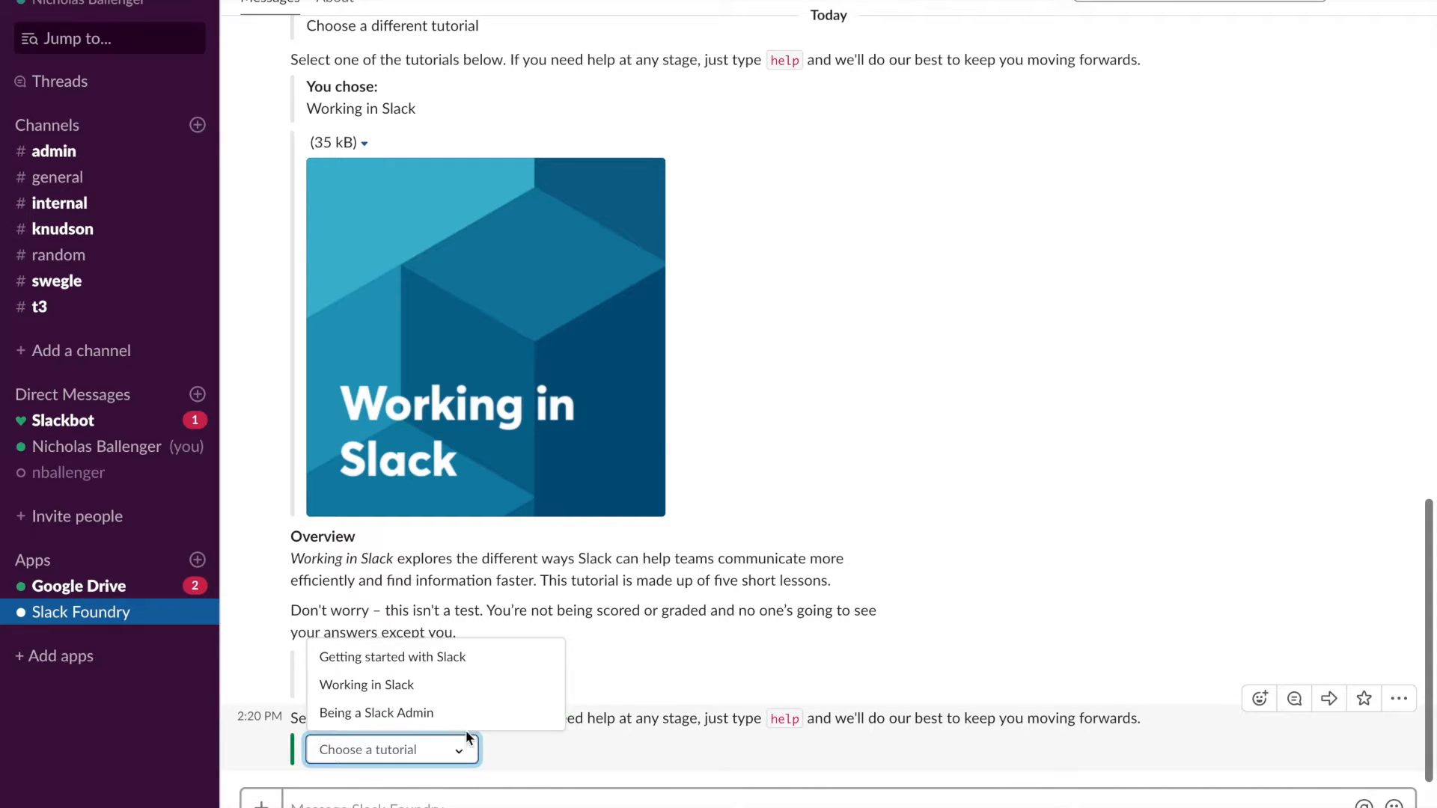
click(444, 714)
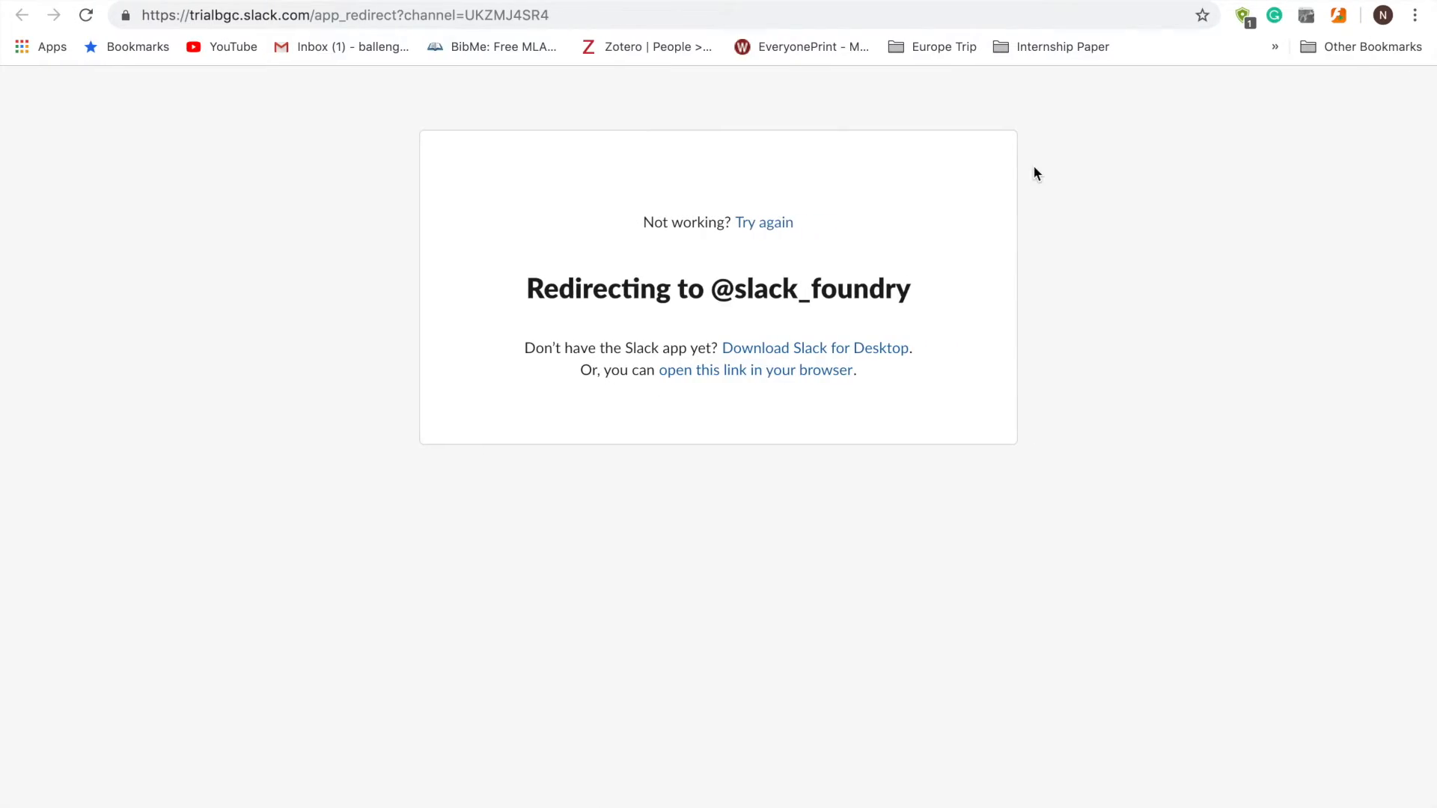
- Search for Google Calendar in a new browser tab
key(ctrl+t)
text(google)
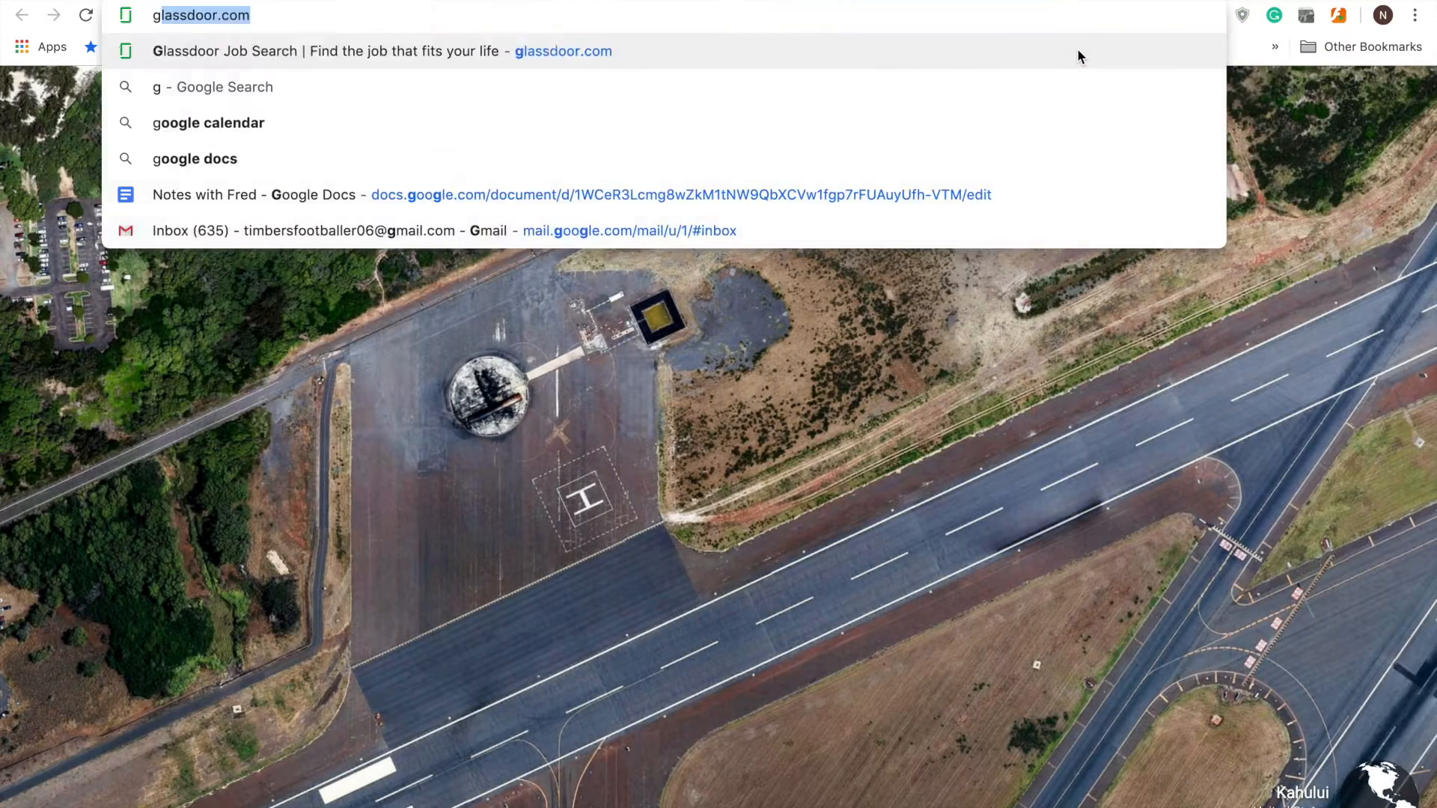
text( c)
key(Return)
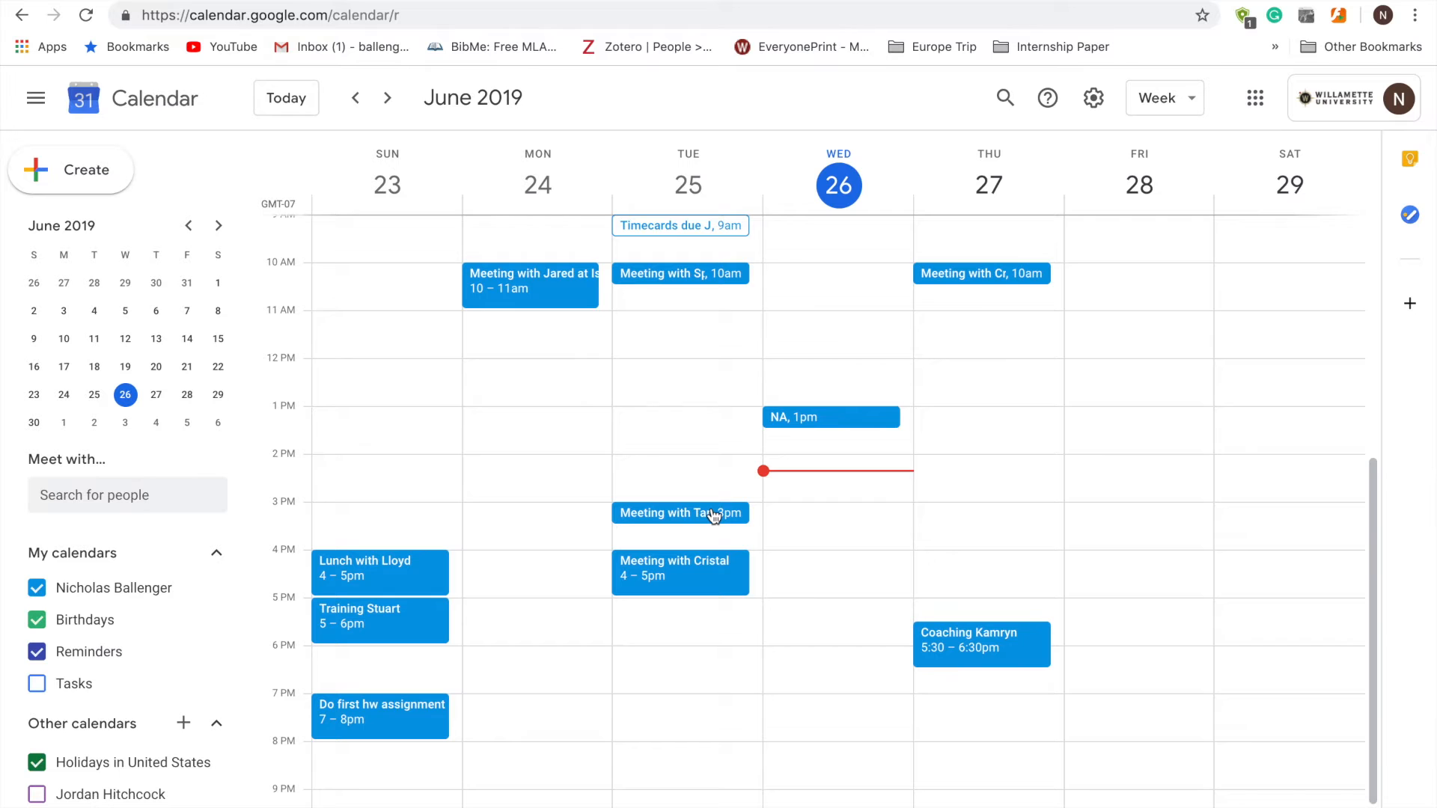
- Create an event titled NA at 2–3pm on Wednesday, June 26, 2019
click(803, 487)
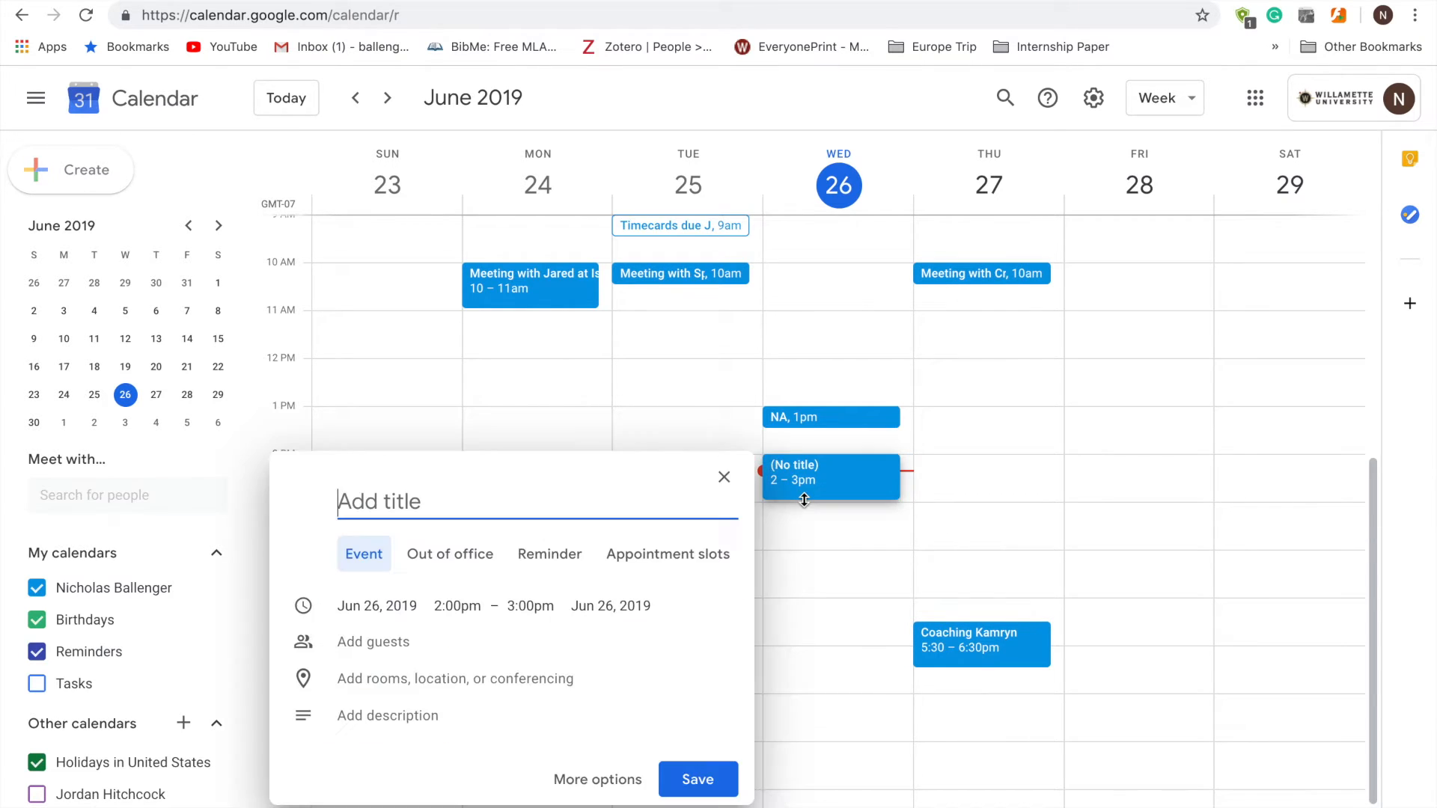
text(NA)
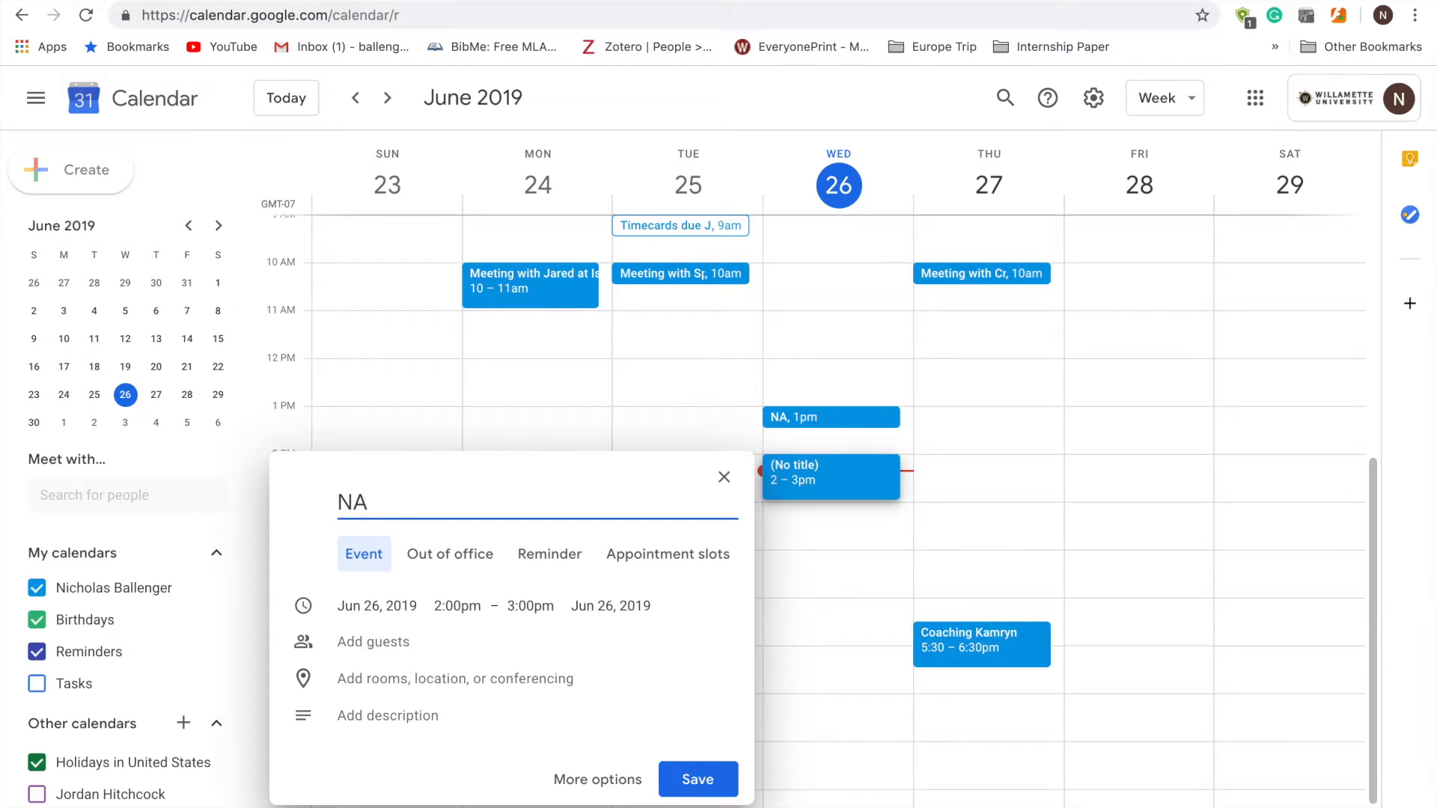
click(689, 796)
key(ctrl+Left)
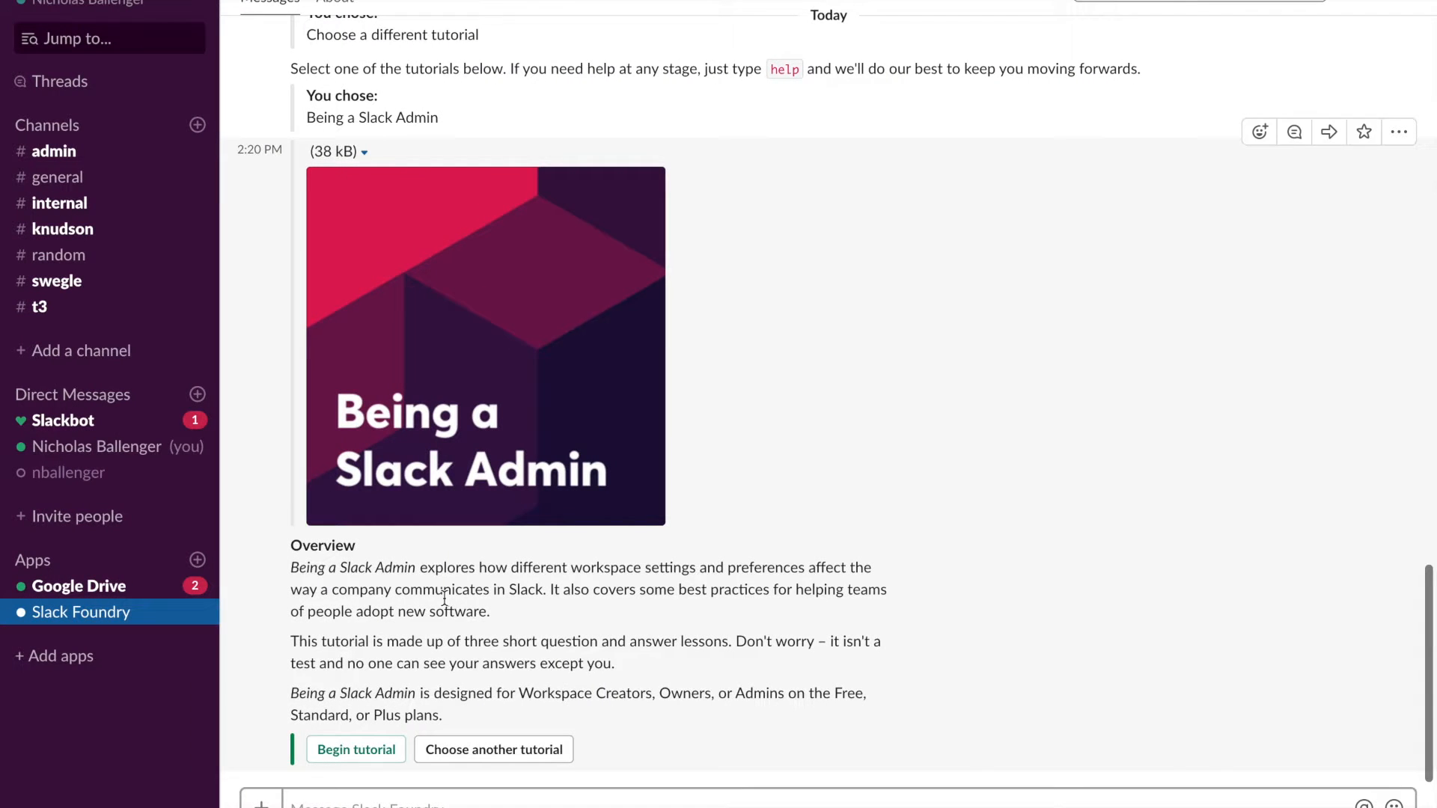
- Send 'Hey' in a new direct message to the invited member
click(75, 204)
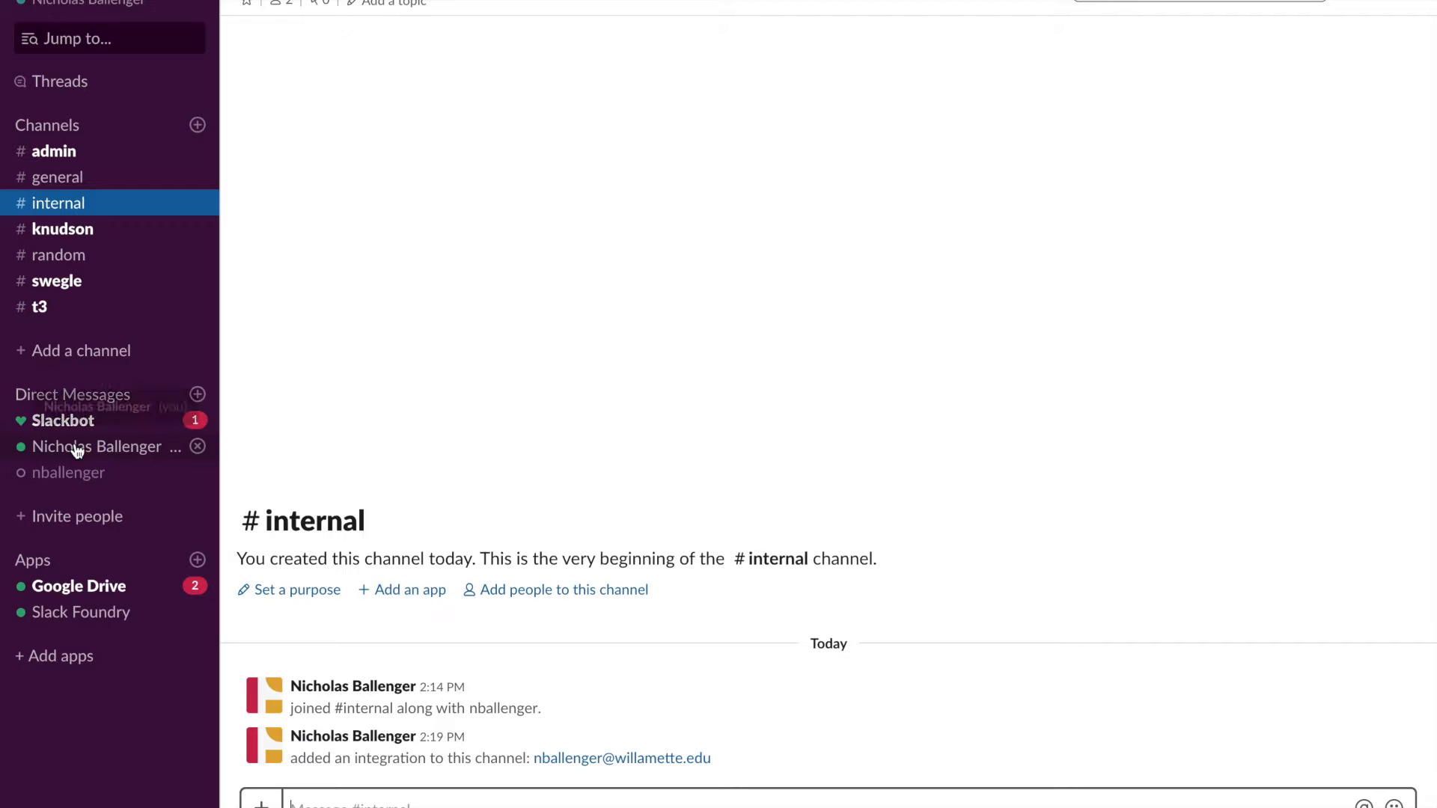
click(197, 394)
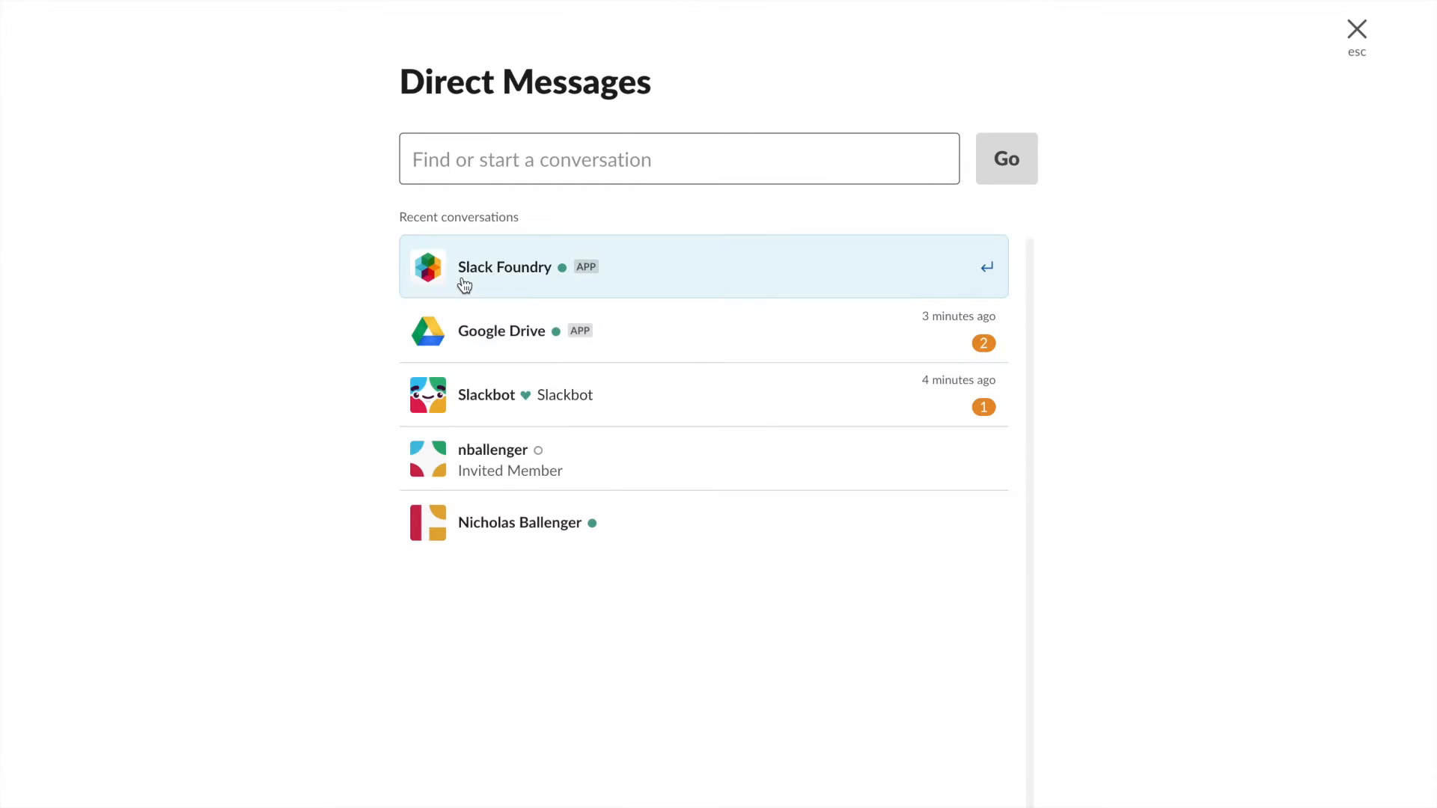
click(531, 470)
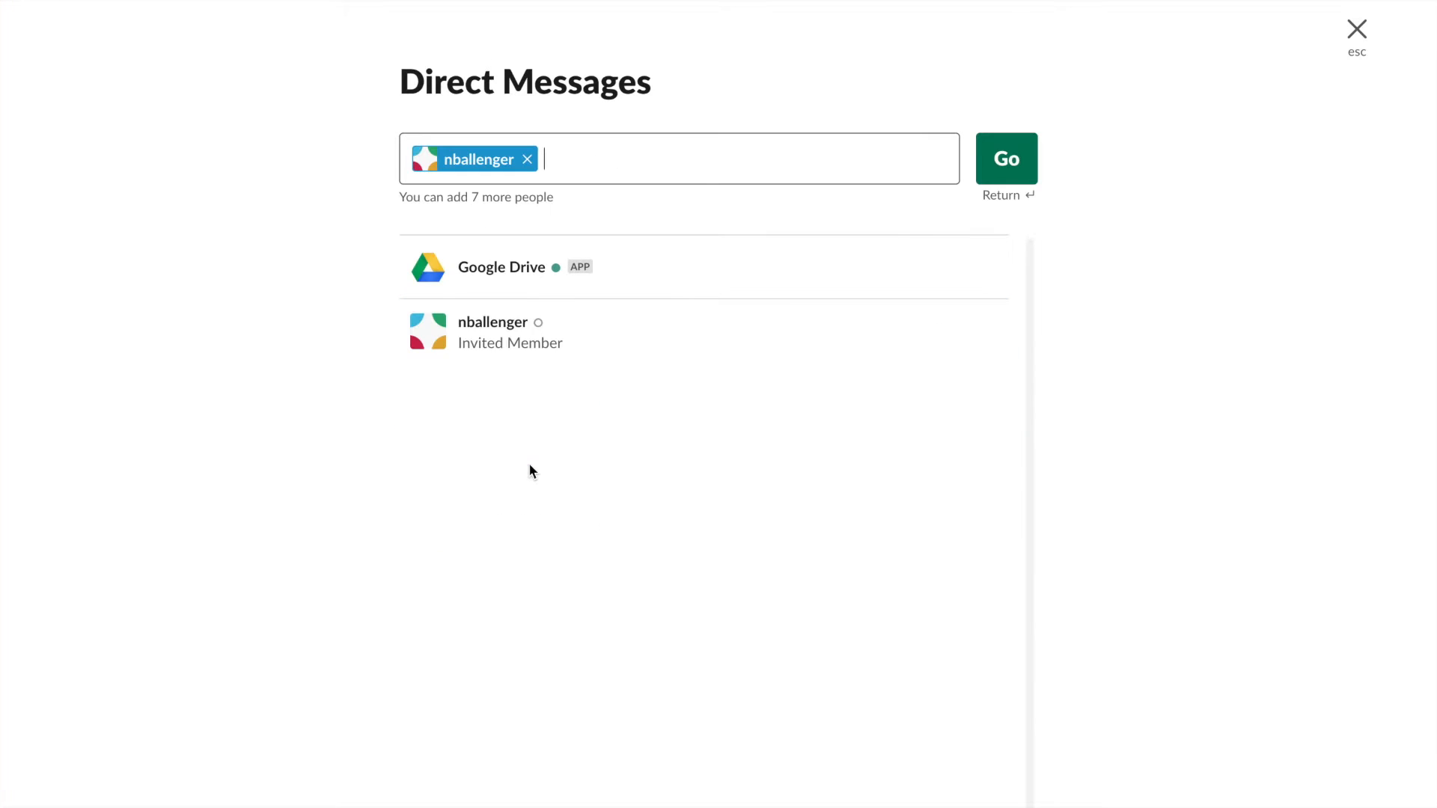
click(1017, 157)
click(400, 806)
key(Return)
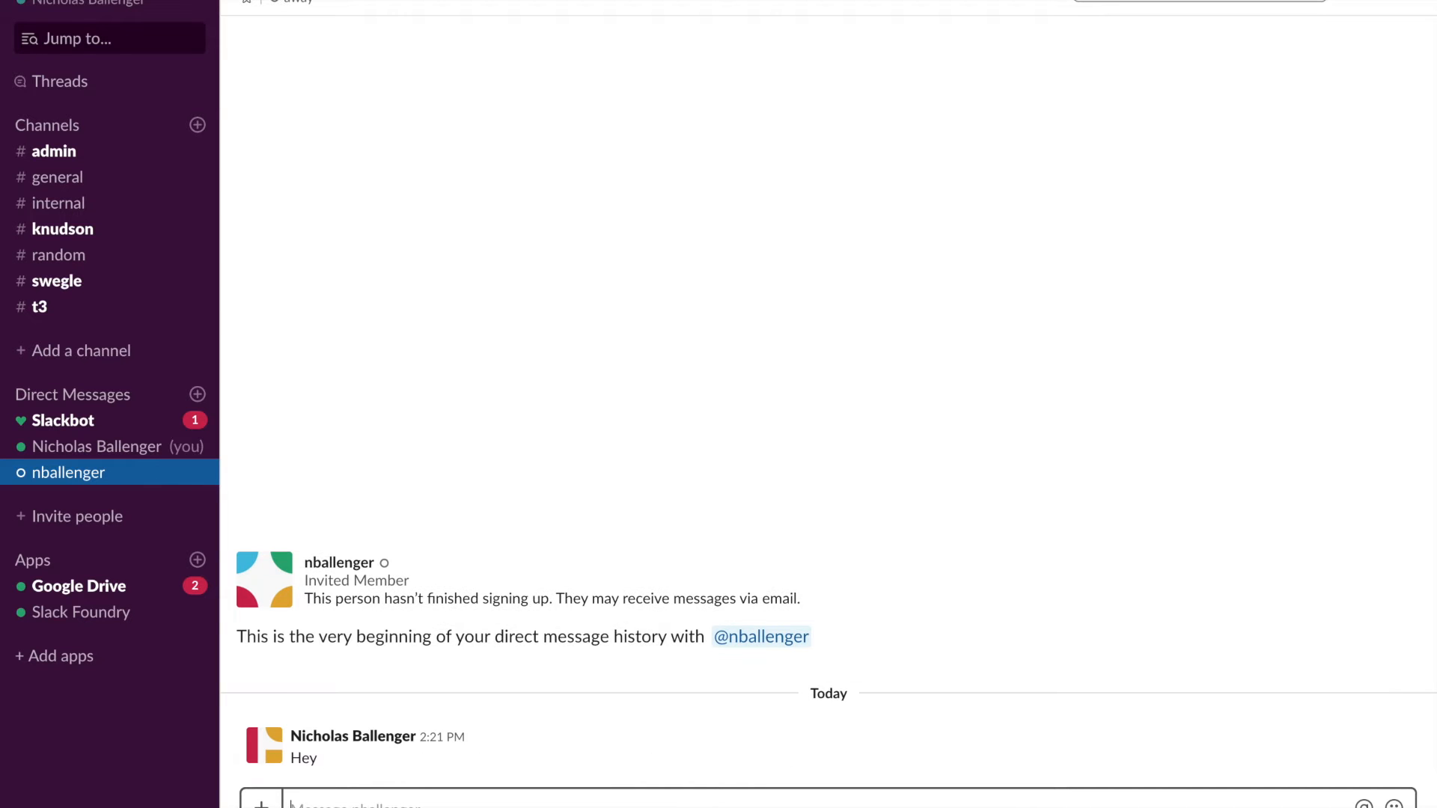
key(ctrl+Left)
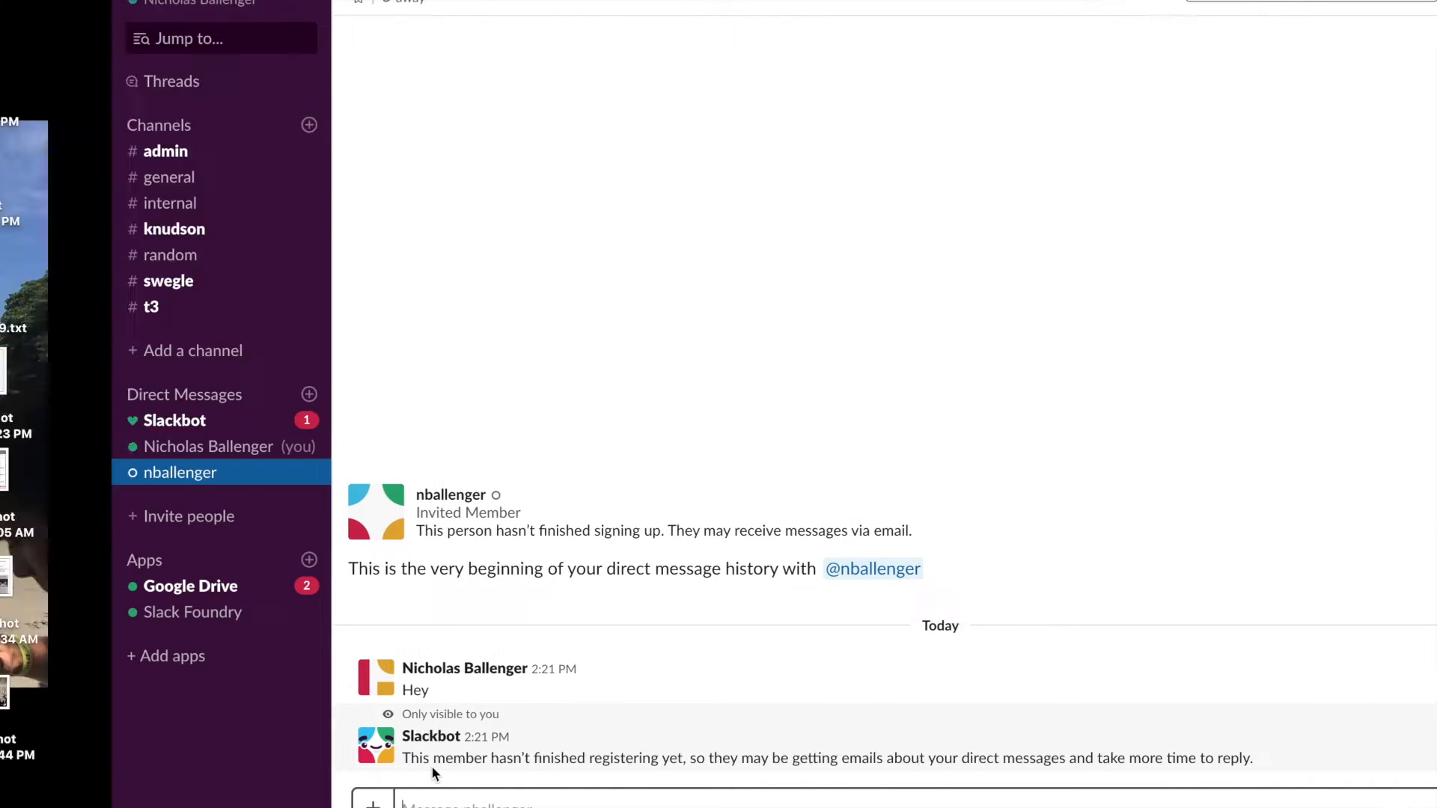
- Accept the Trial BGC invite from Mail, create the account, and skip inviting teammates
click(228, 806)
click(618, 427)
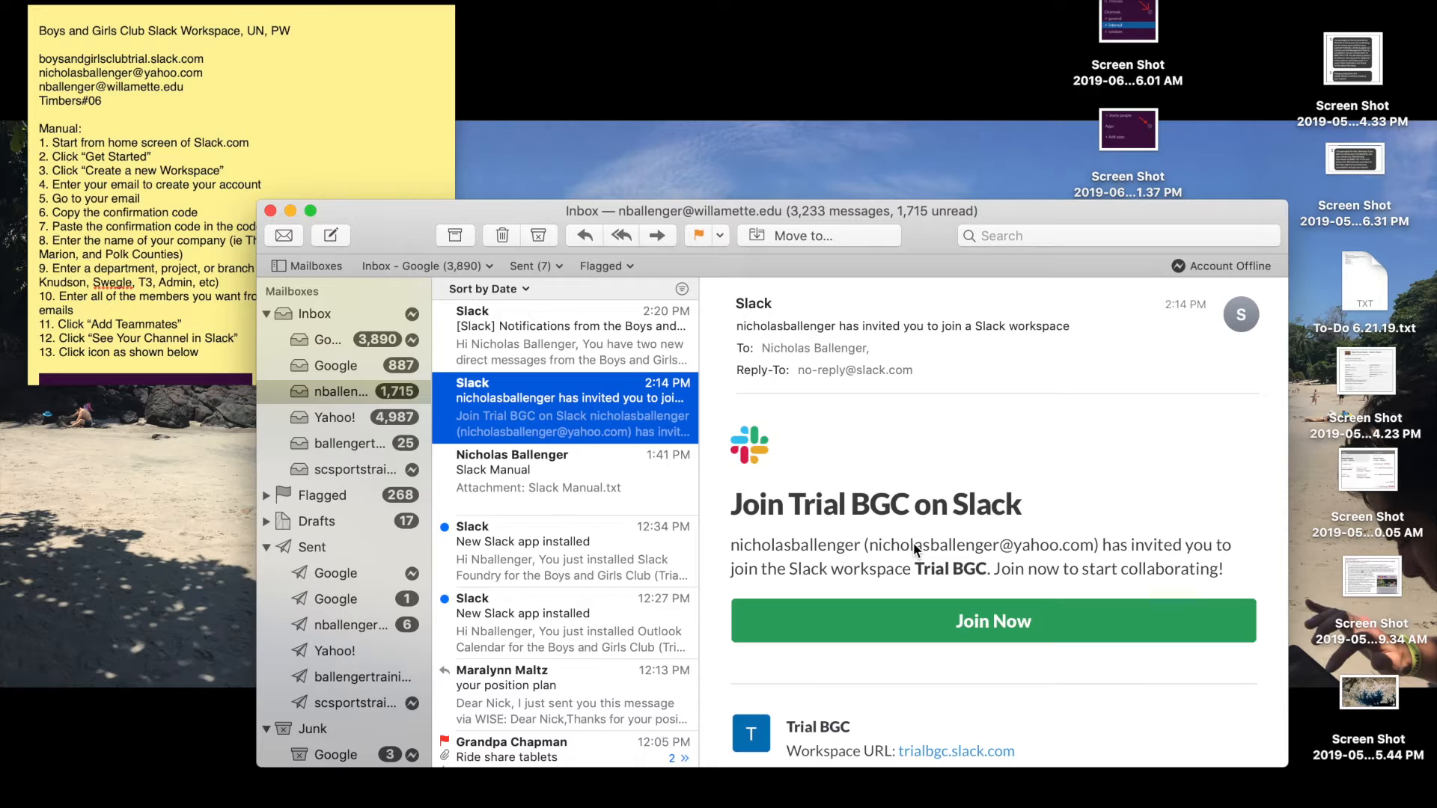
click(977, 628)
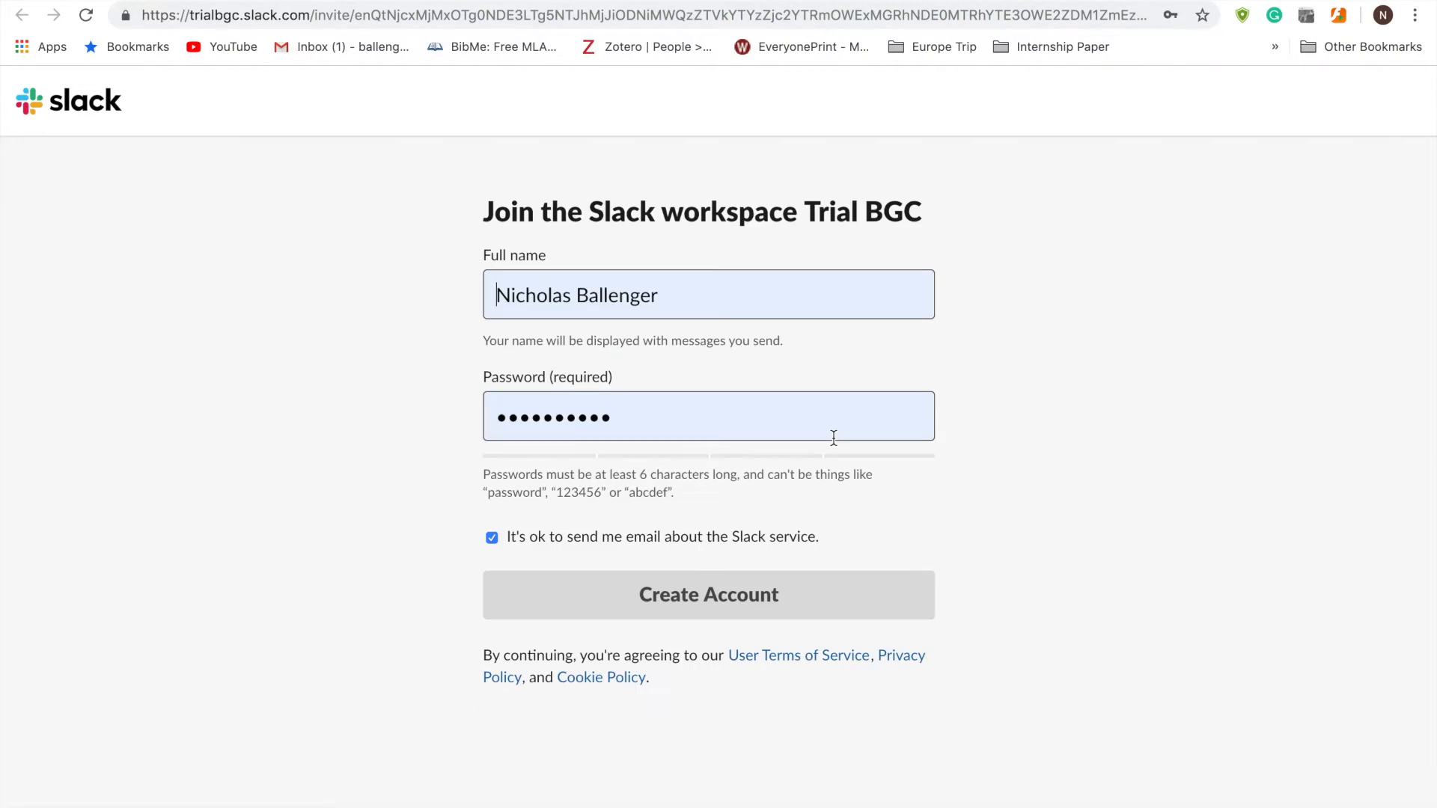
click(676, 595)
click(677, 601)
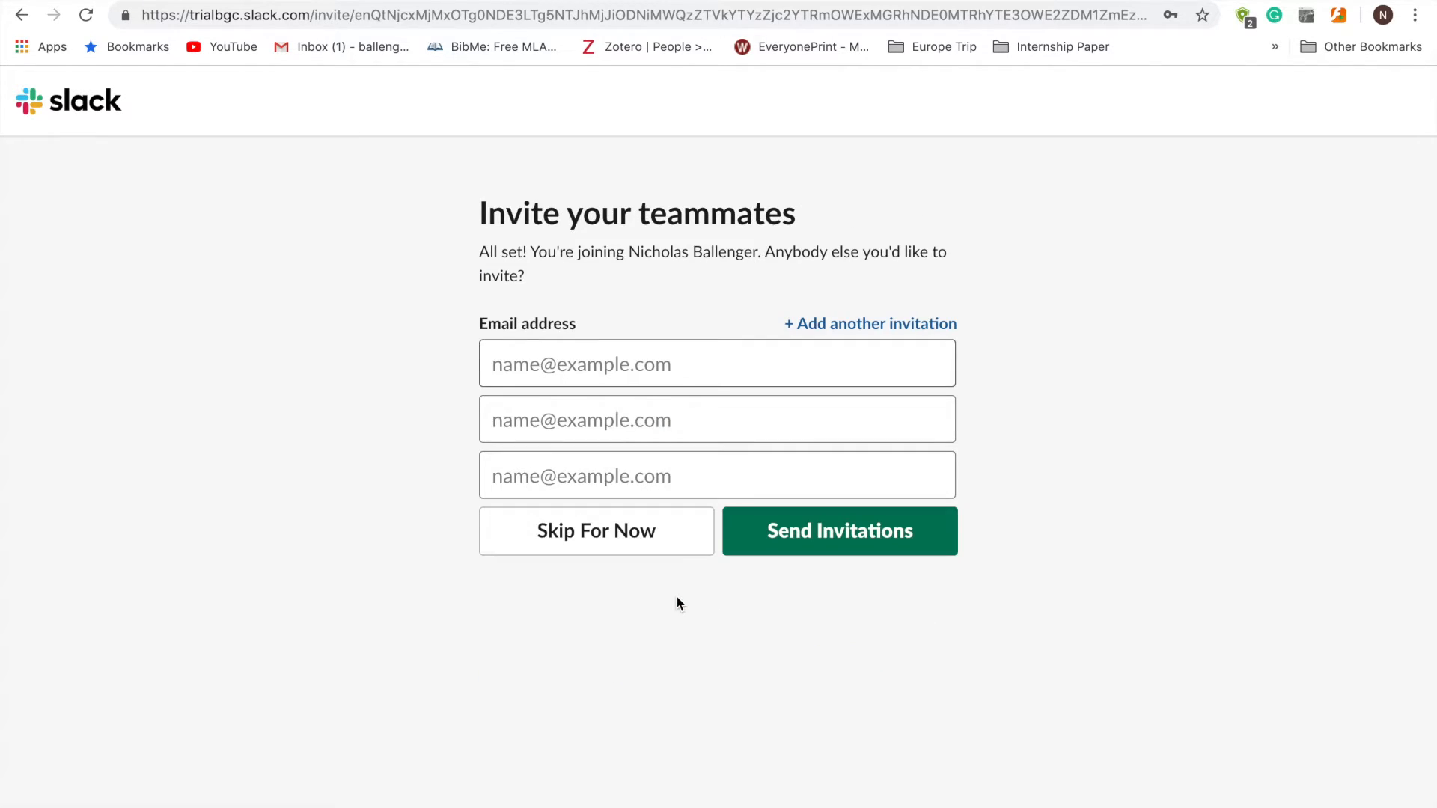
click(665, 540)
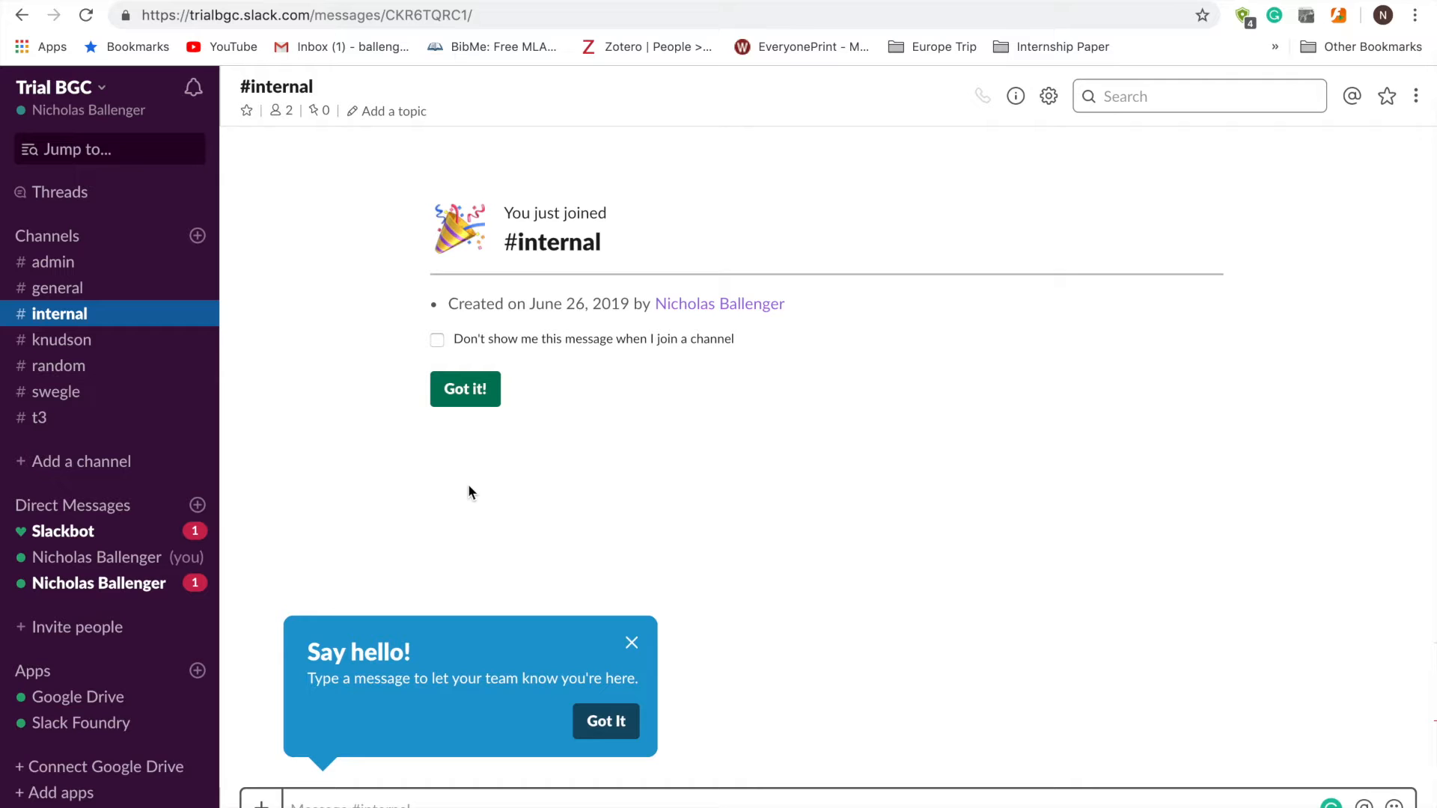
- From the new account, dismiss the #internal welcome card and reply 'Hi' in the direct message
click(437, 340)
click(456, 383)
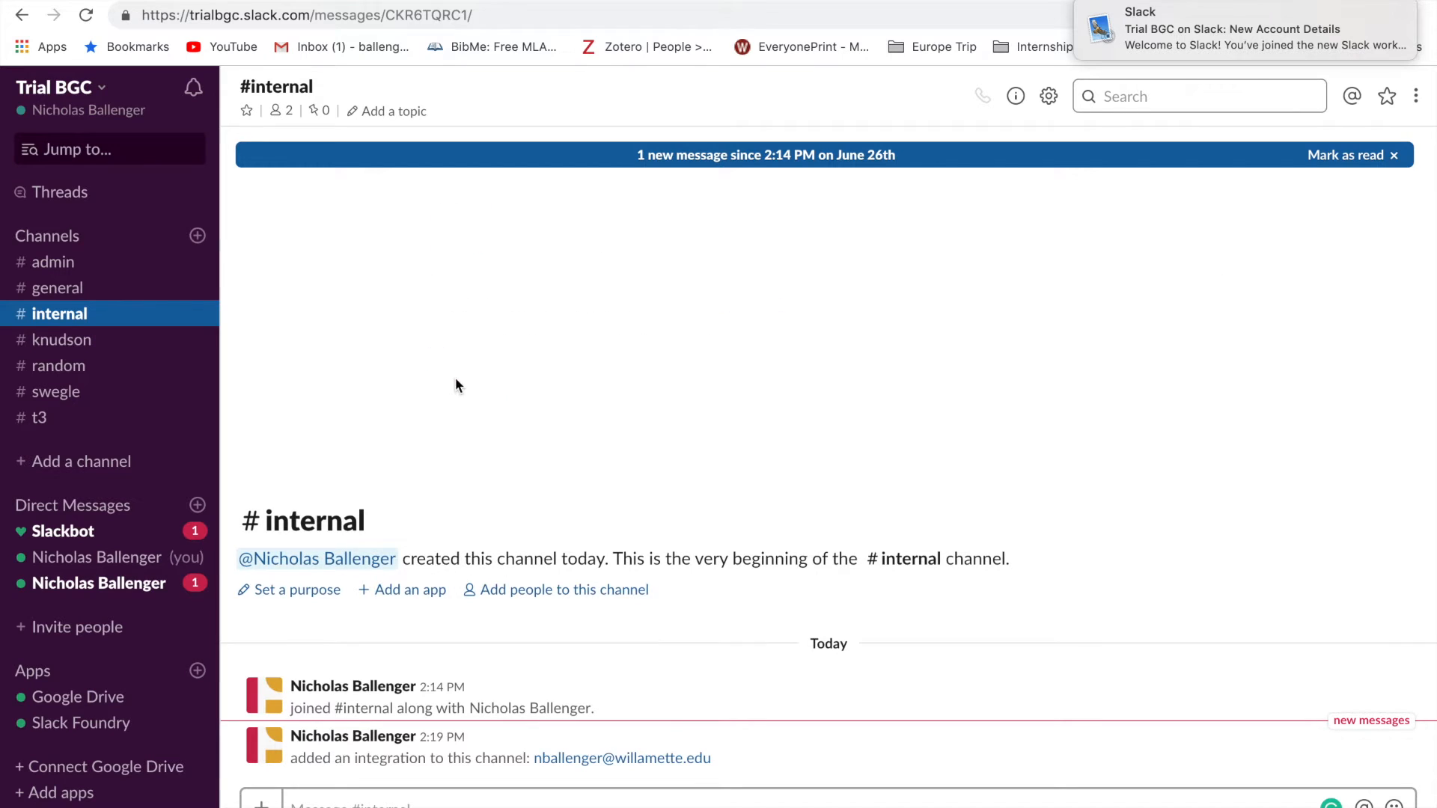
click(103, 591)
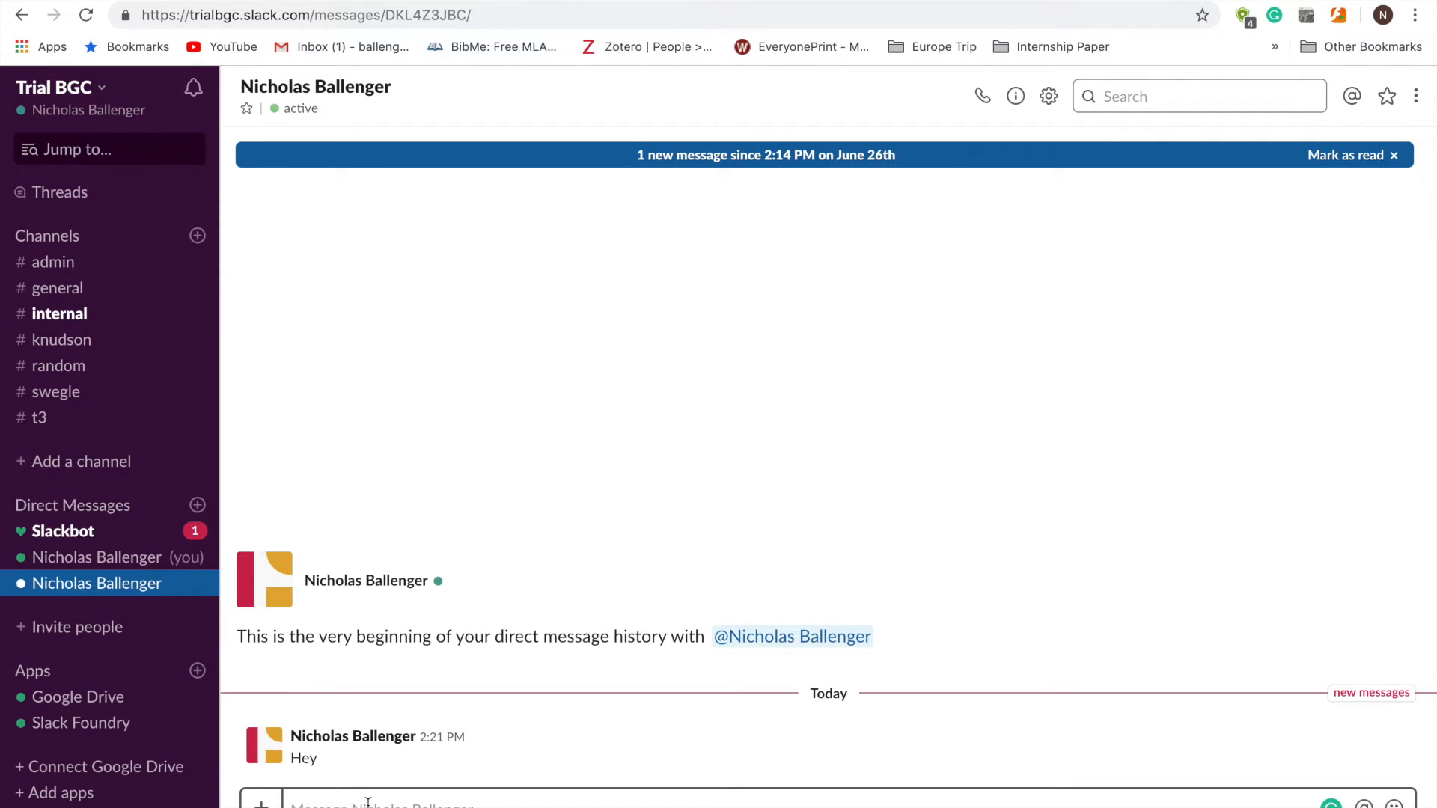
text(Hi)
key(Return)
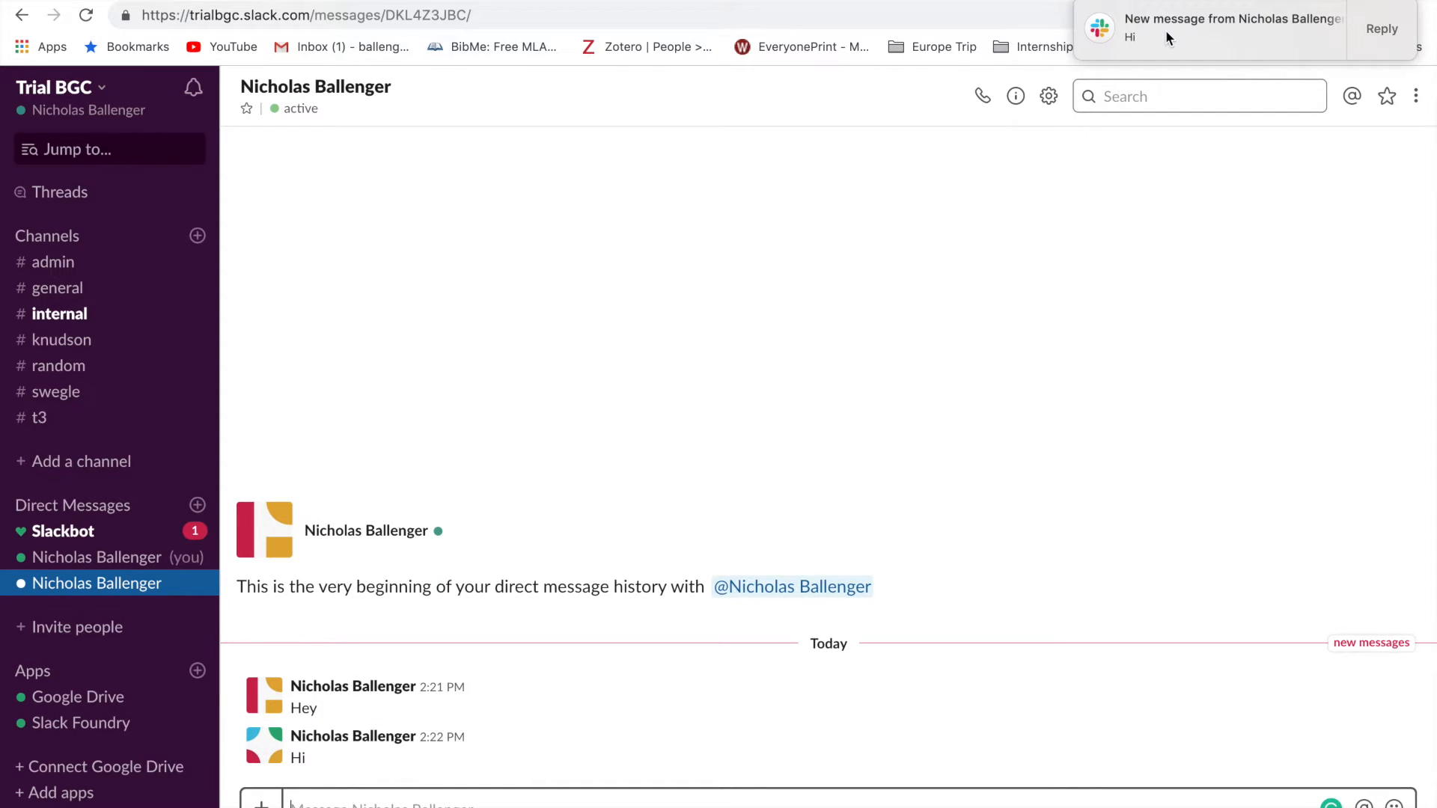
drag(1166, 31, 1322, 16)
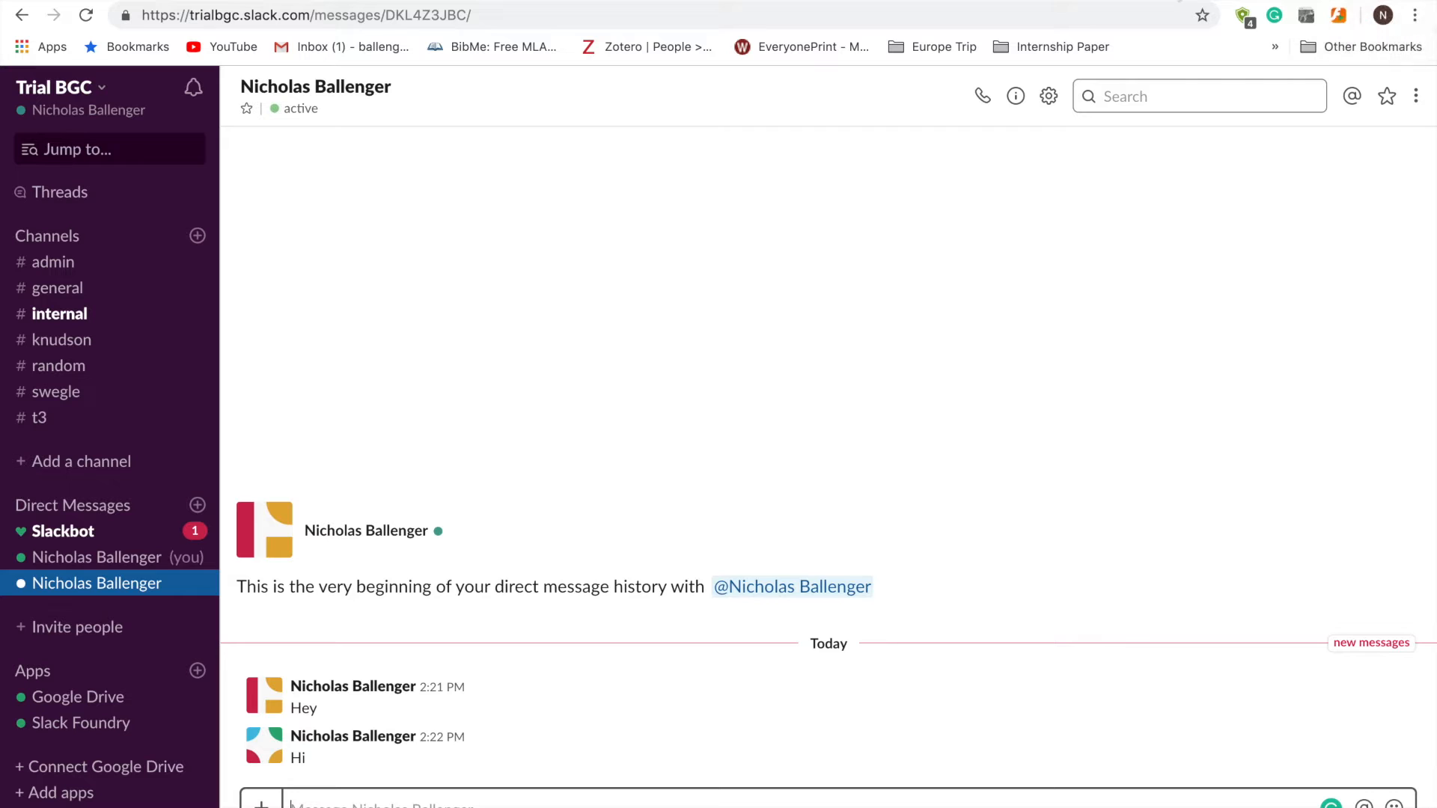
key(ctrl+Tab)
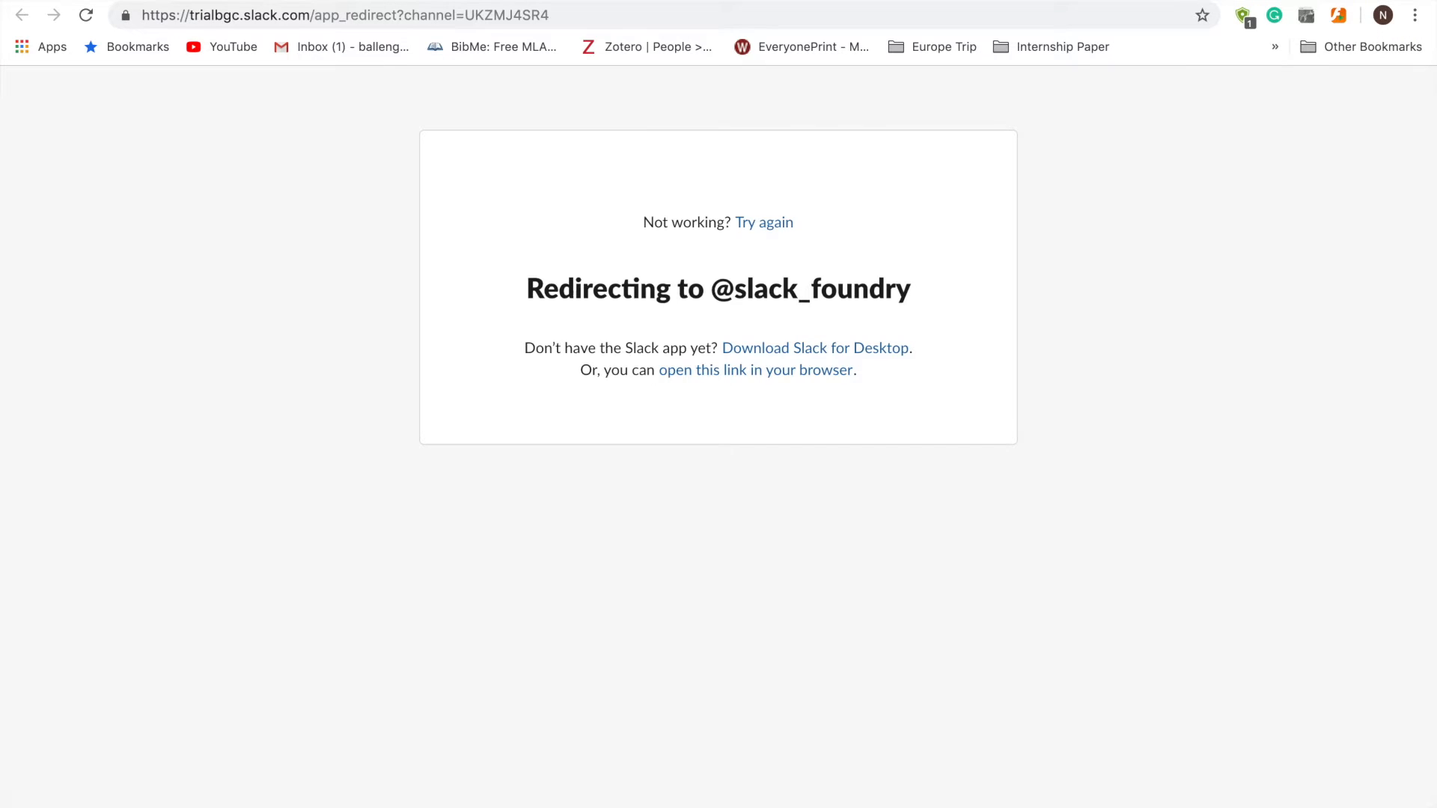
- Check the calendar tab, then open #internal in Slack to see the NA event post
key(ctrl+Tab)
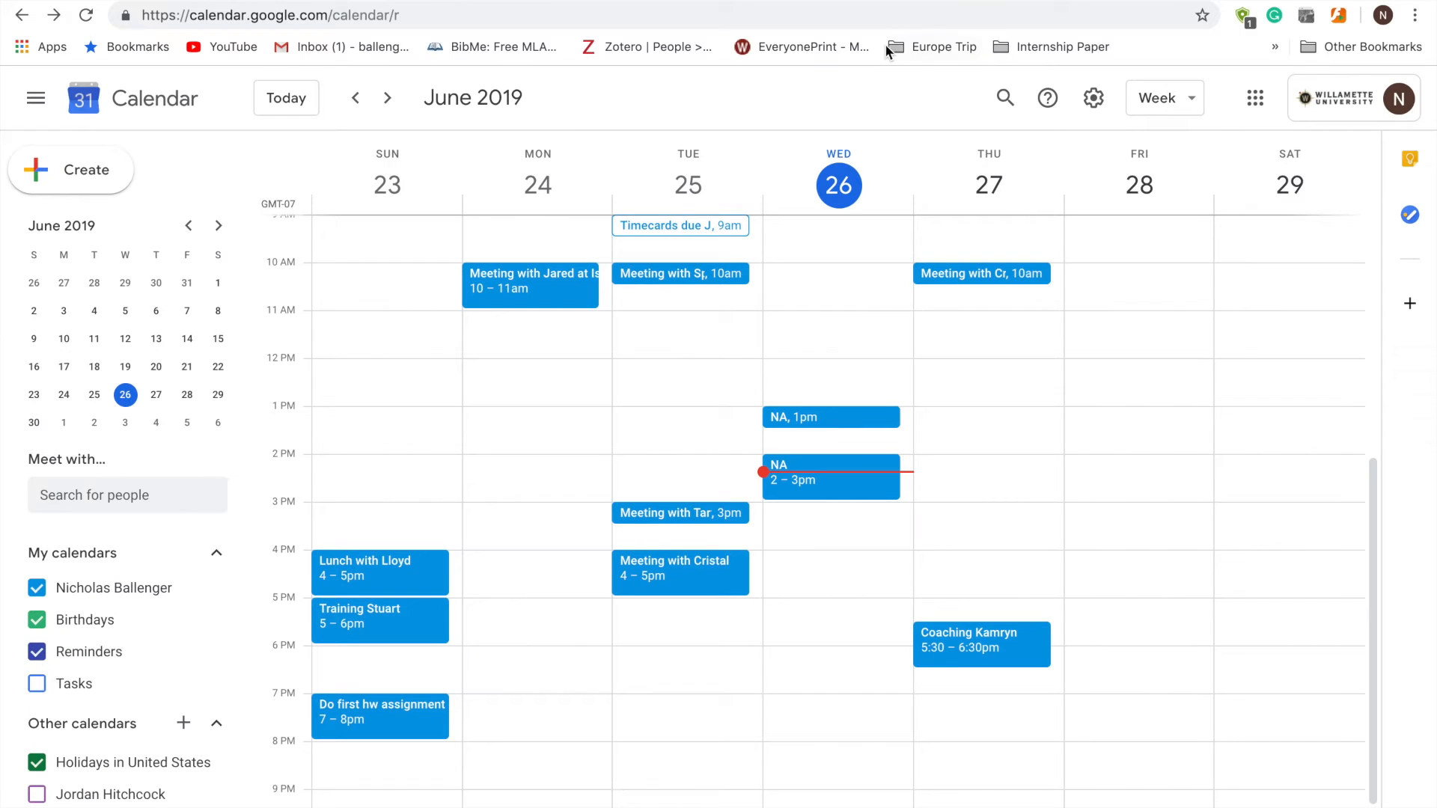
key(ctrl+Tab)
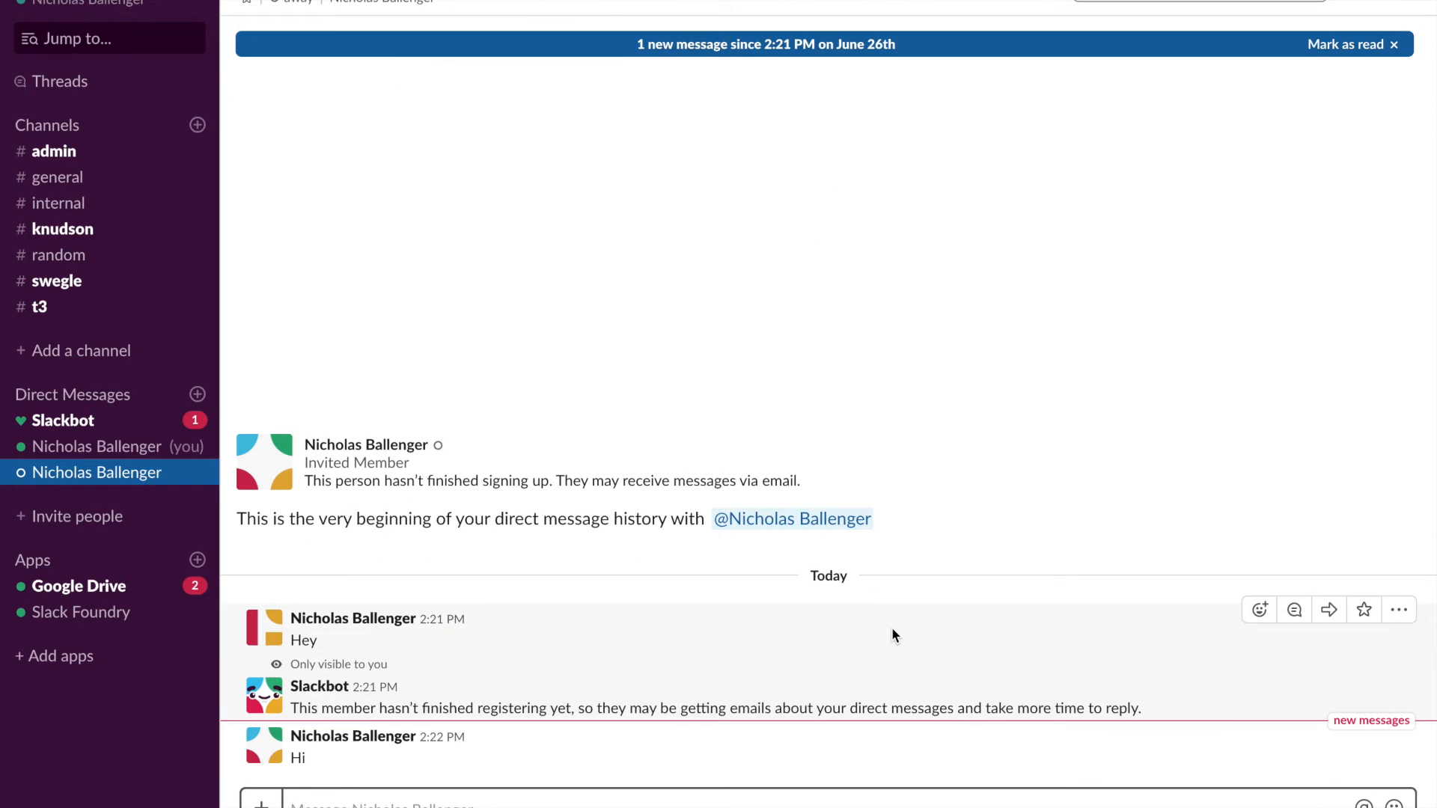
click(78, 447)
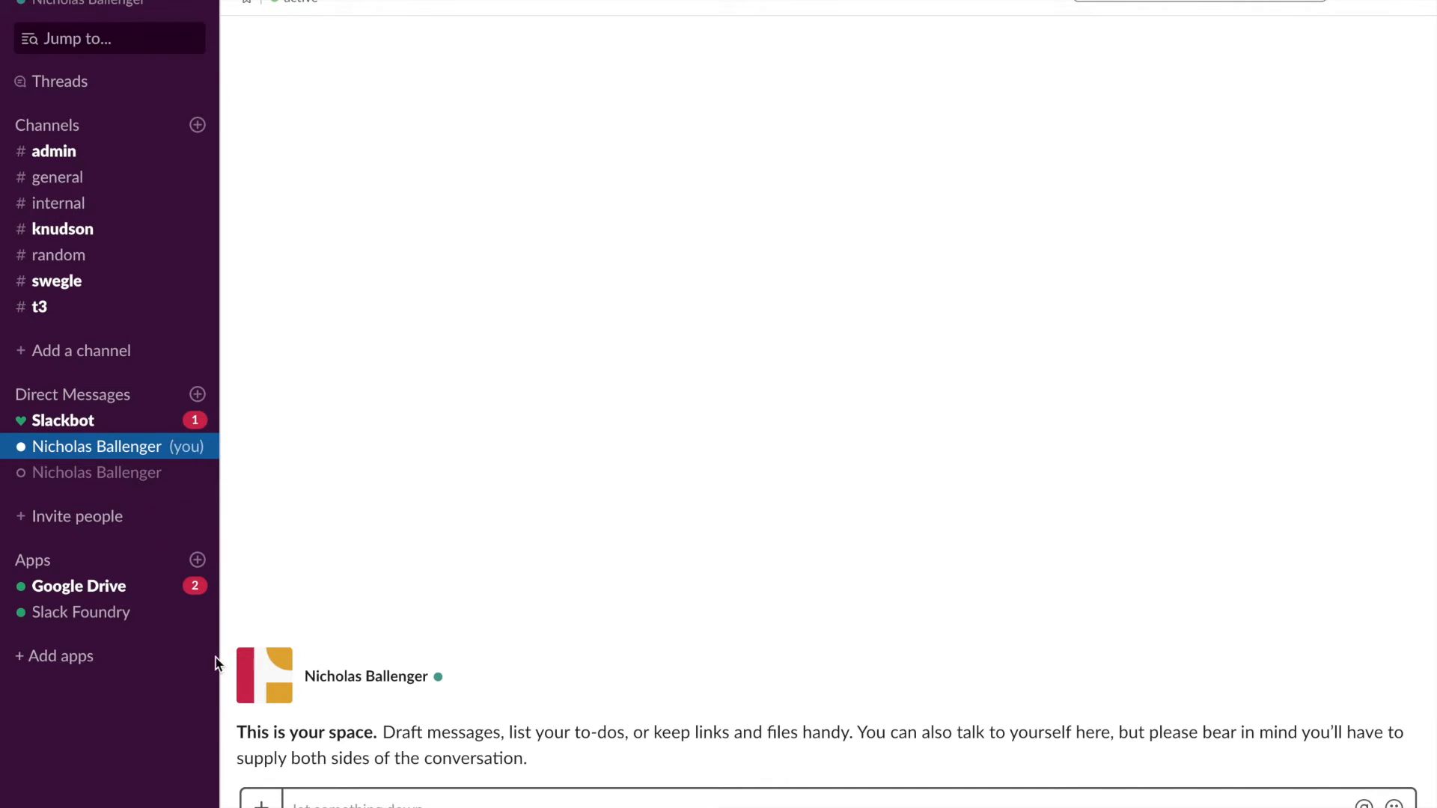
click(92, 479)
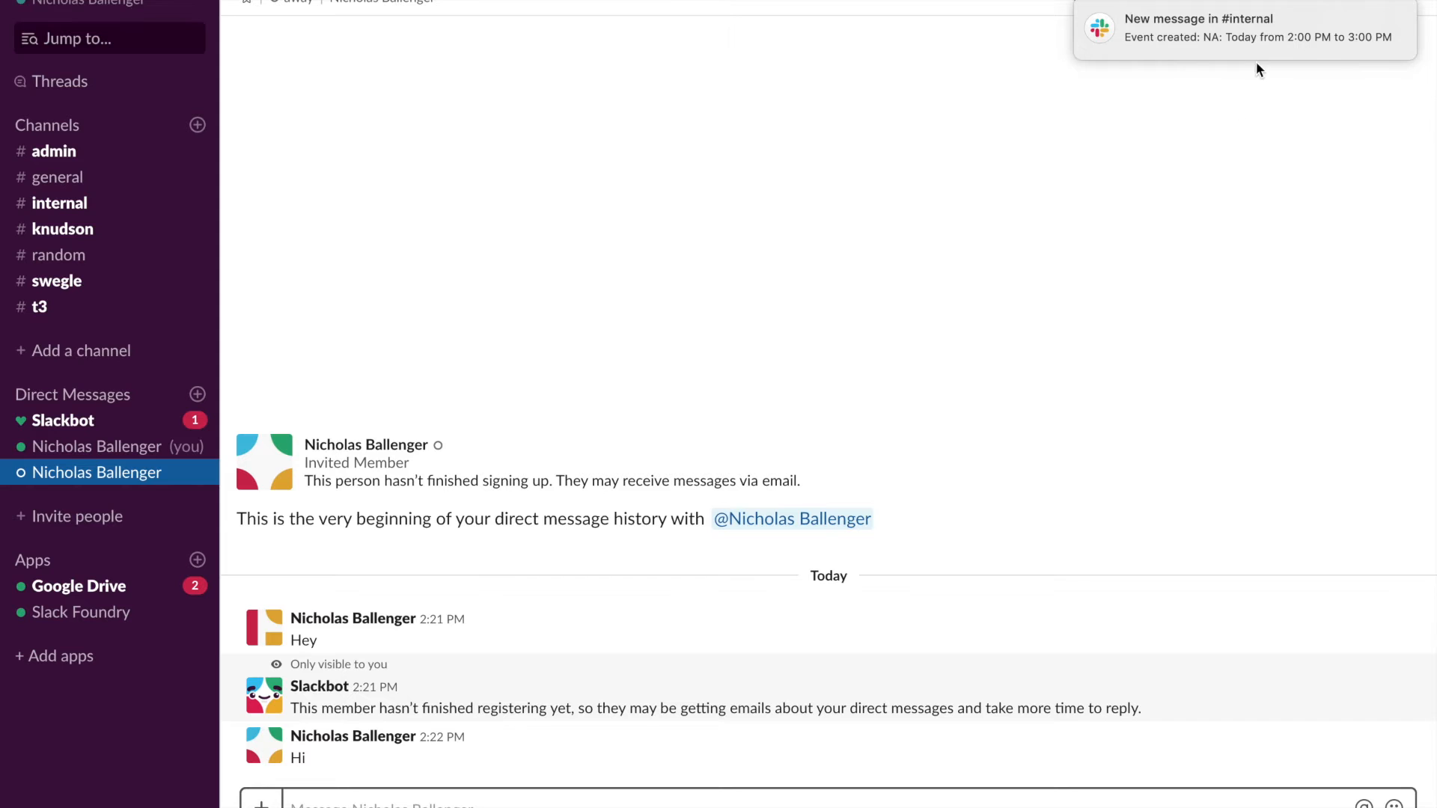
click(1224, 38)
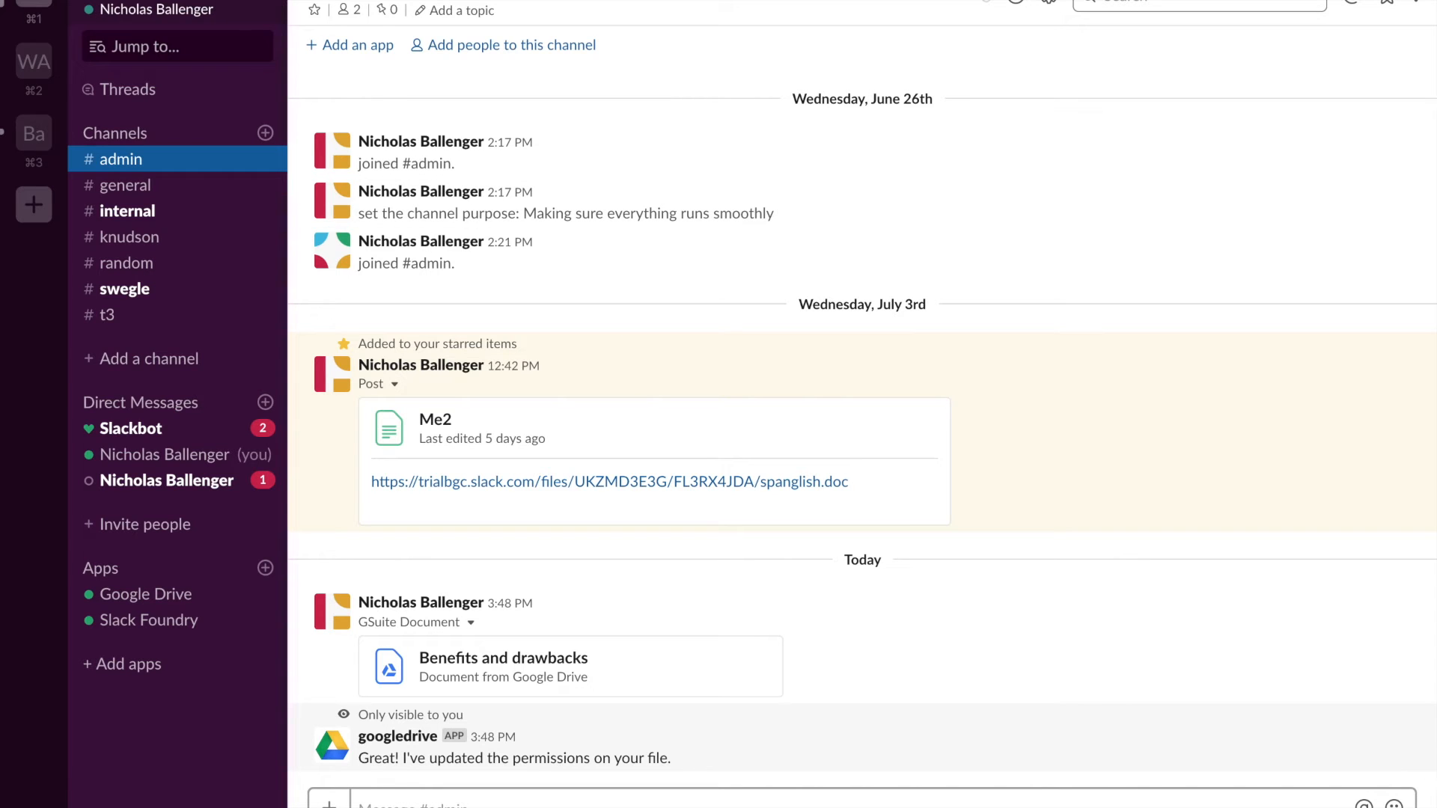
- In Notification preferences, schedule Do Not Disturb to start at 3:30 PM and end at 9:00 AM
click(156, 6)
click(156, 157)
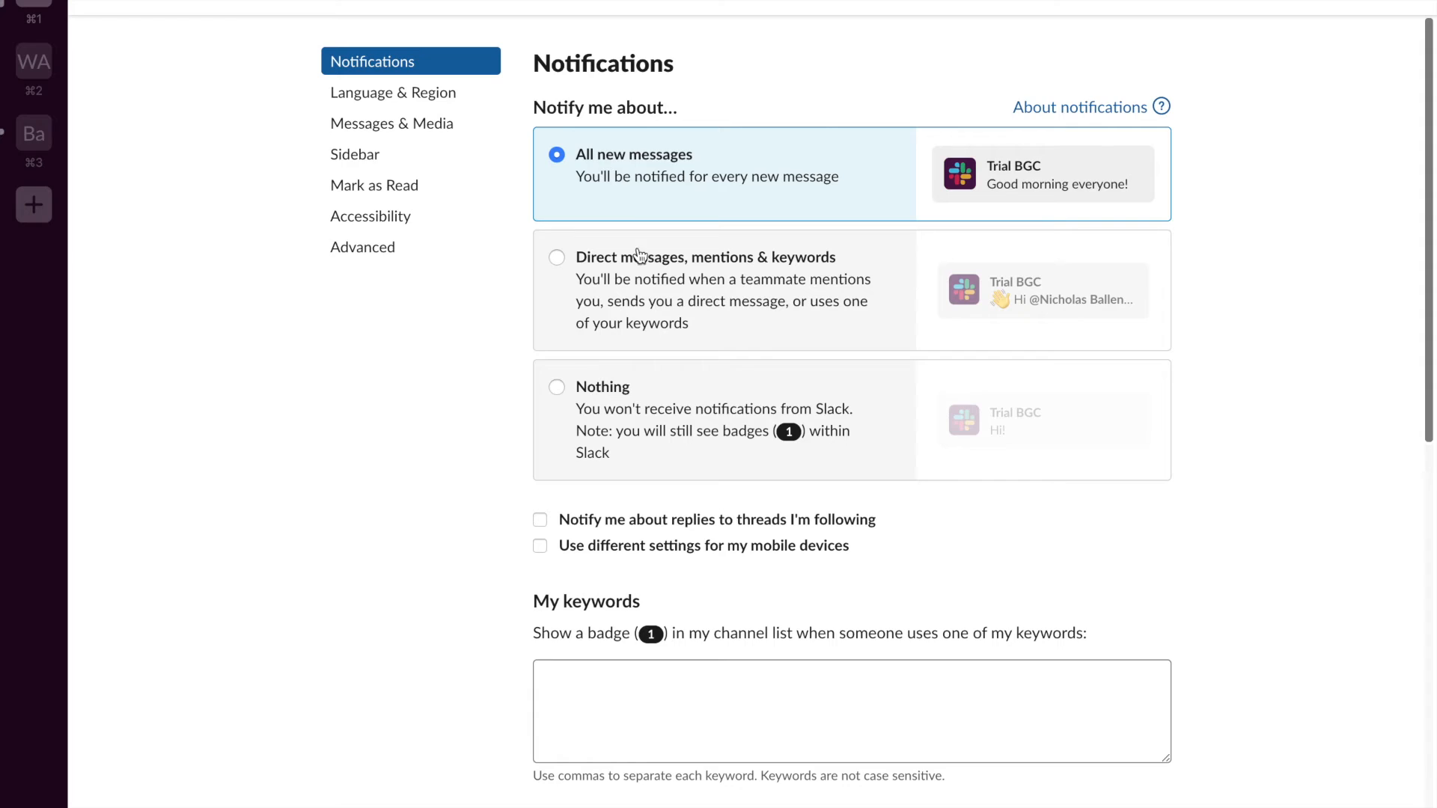
scroll(645, 327, down, 7)
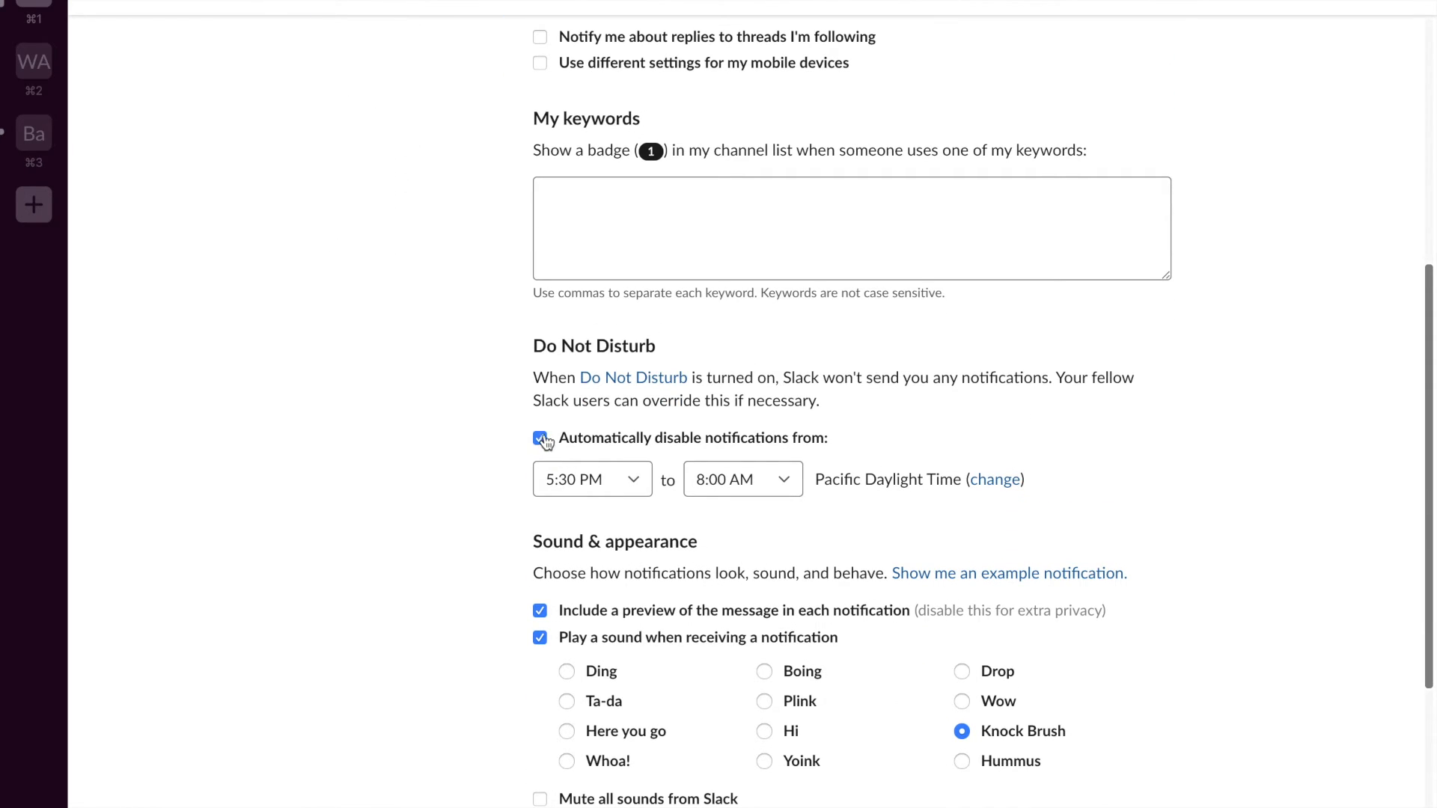
click(616, 480)
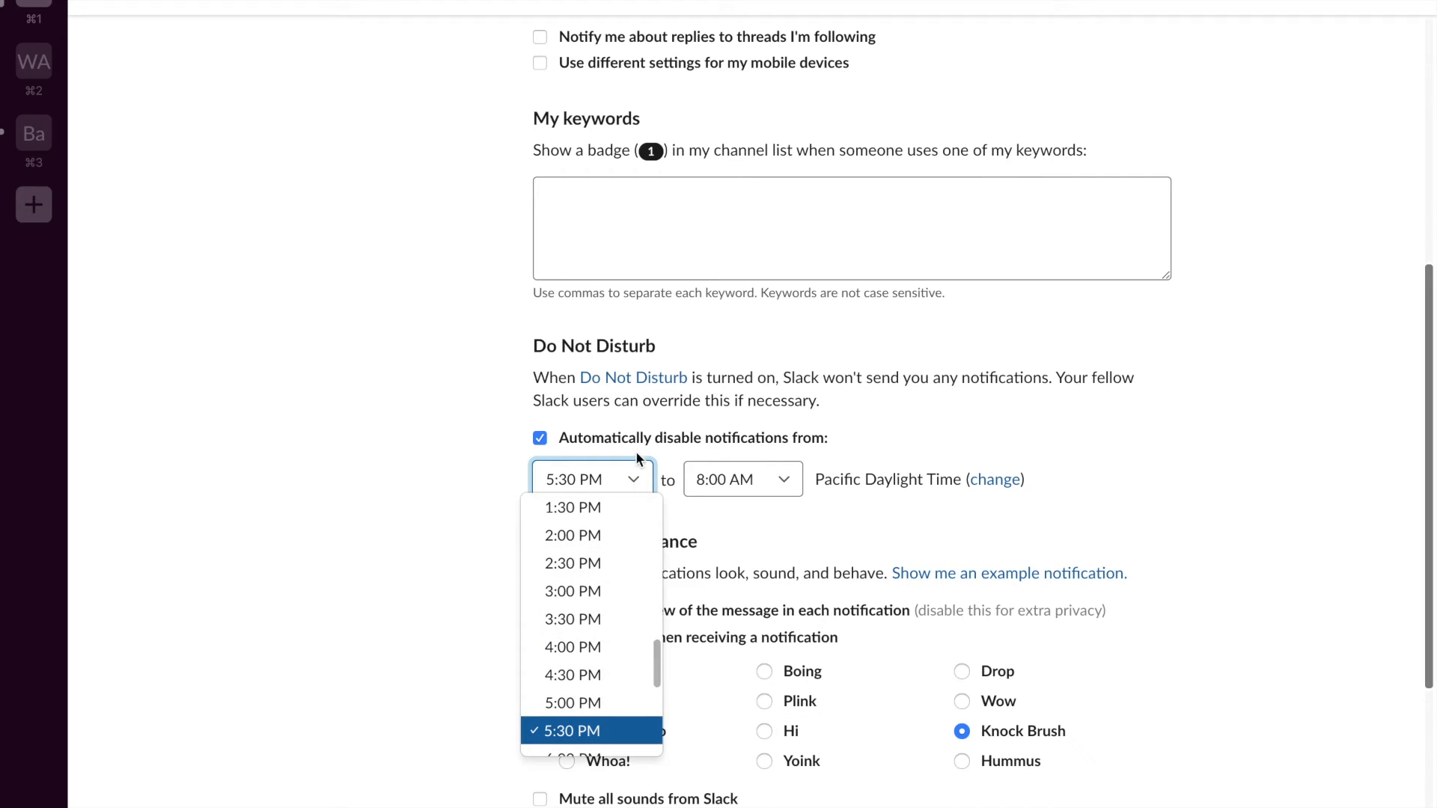
click(589, 621)
click(745, 481)
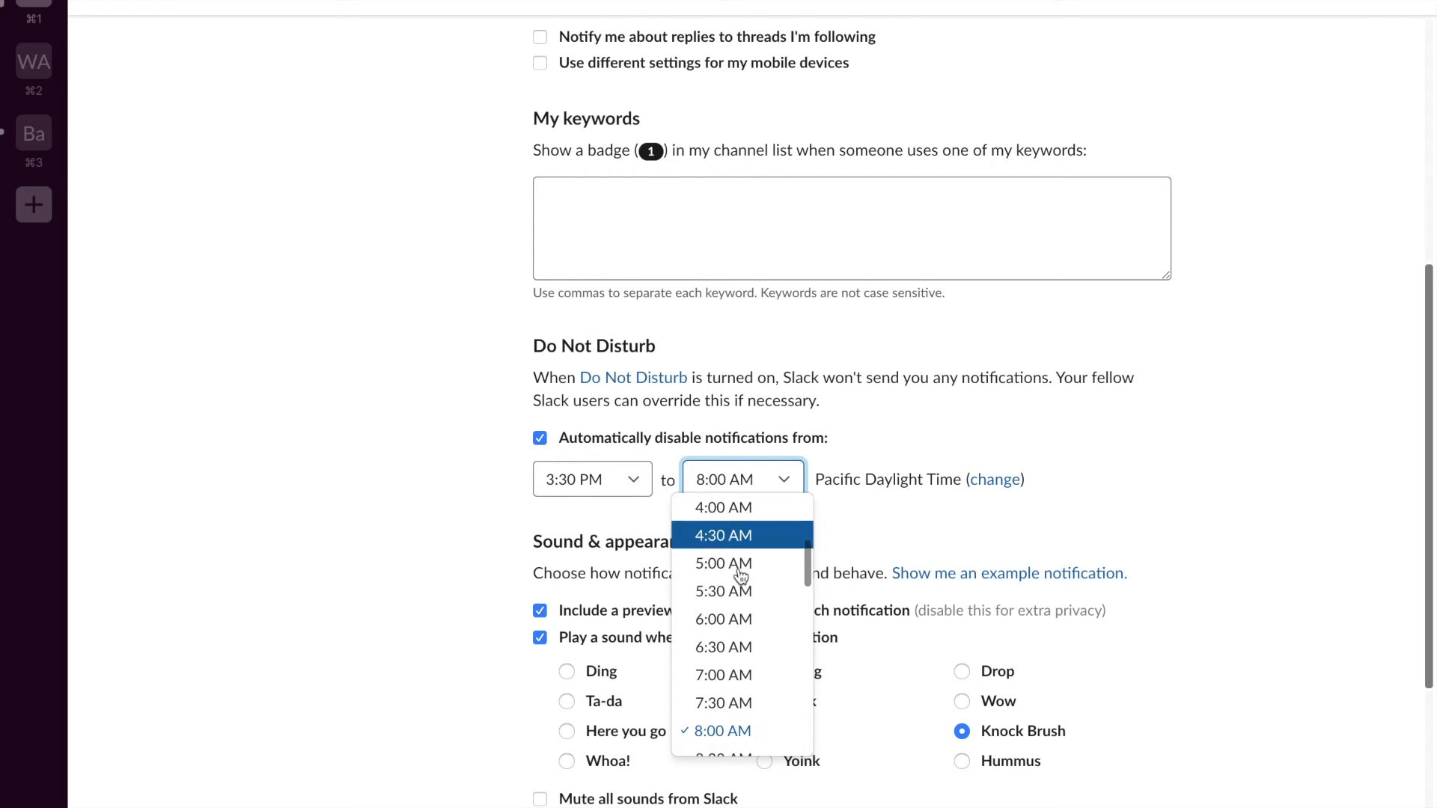
scroll(737, 643, down, 1)
click(737, 714)
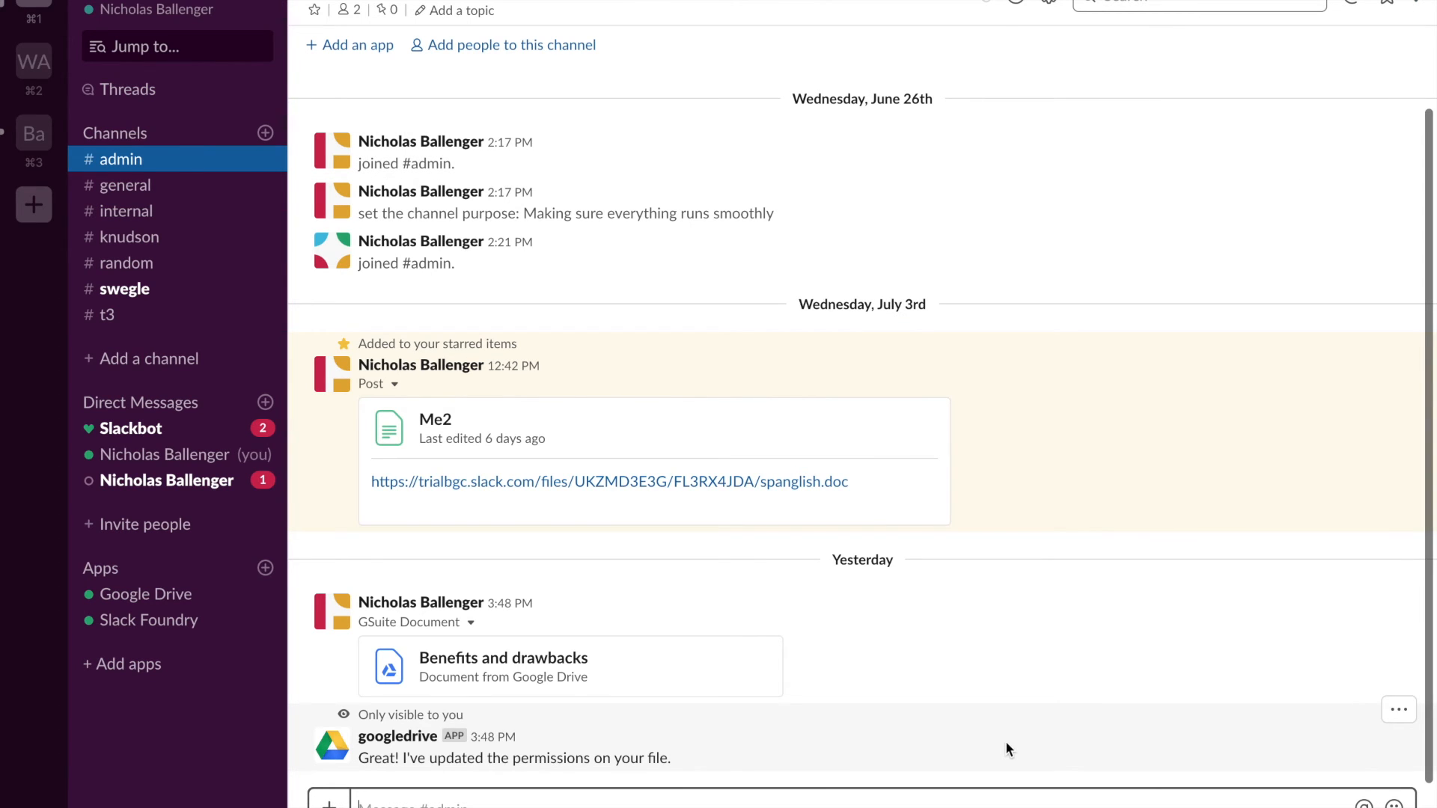
text(/away)
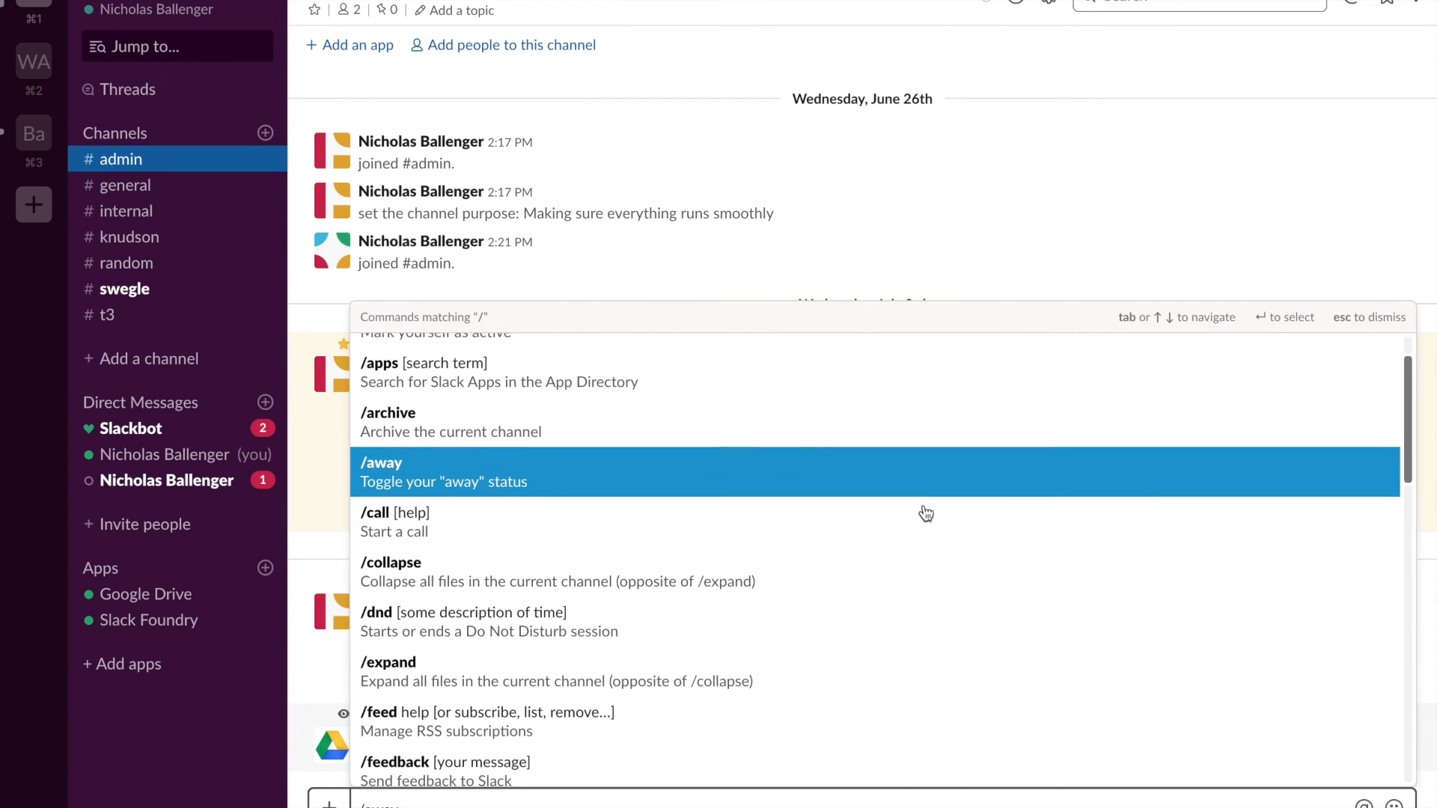
scroll(926, 513, down, 5)
scroll(926, 514, down, 7)
scroll(925, 513, down, 5)
click(731, 522)
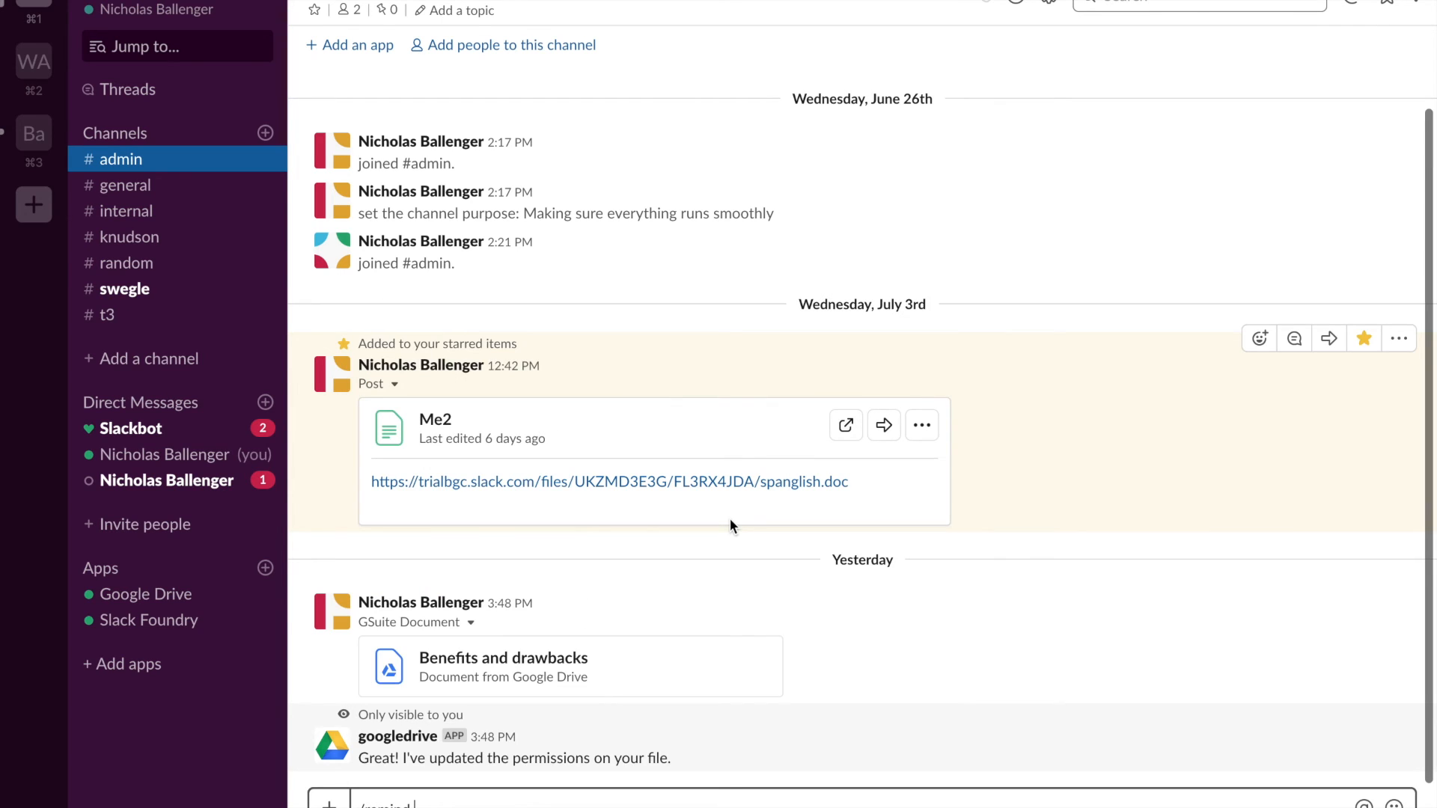
text(@)
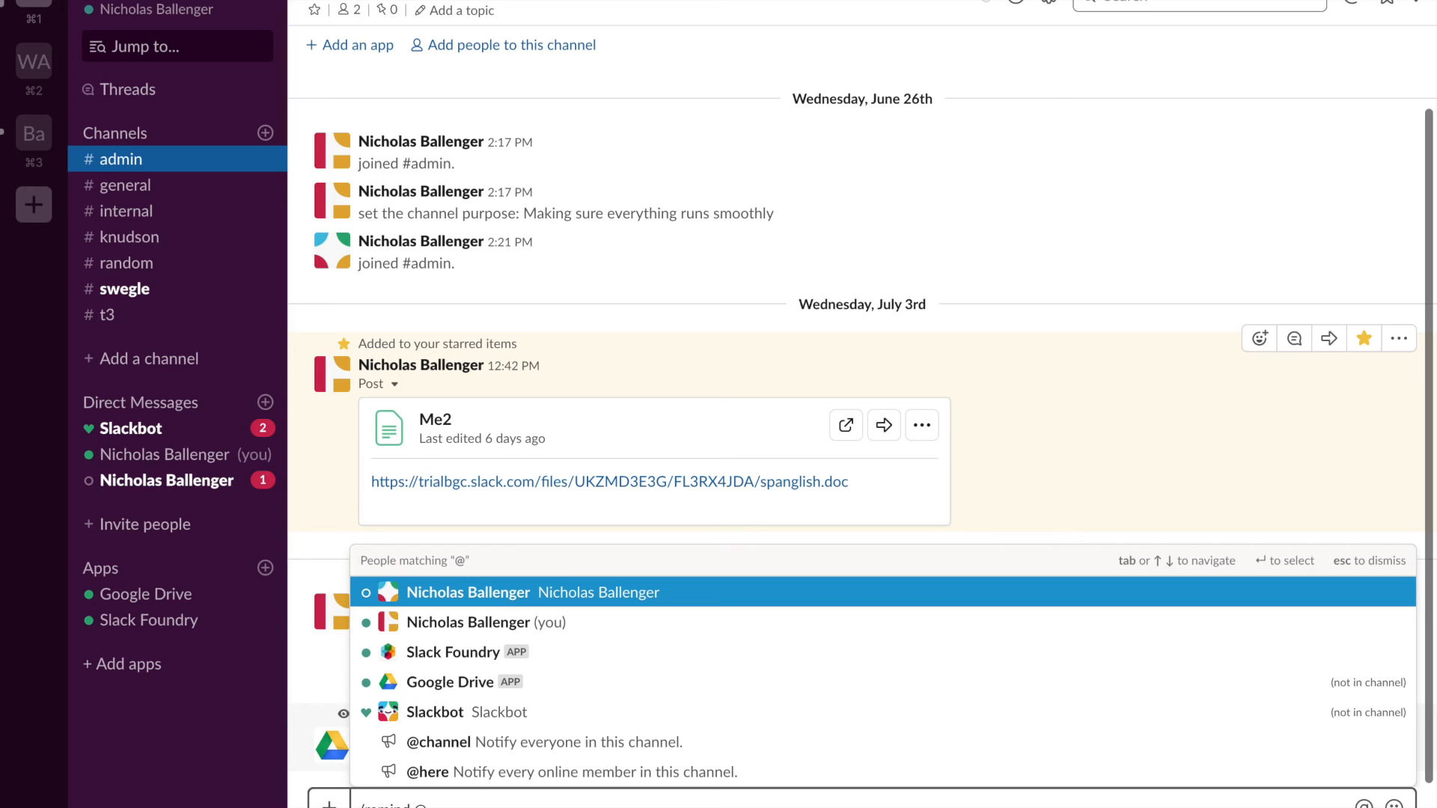
click(586, 592)
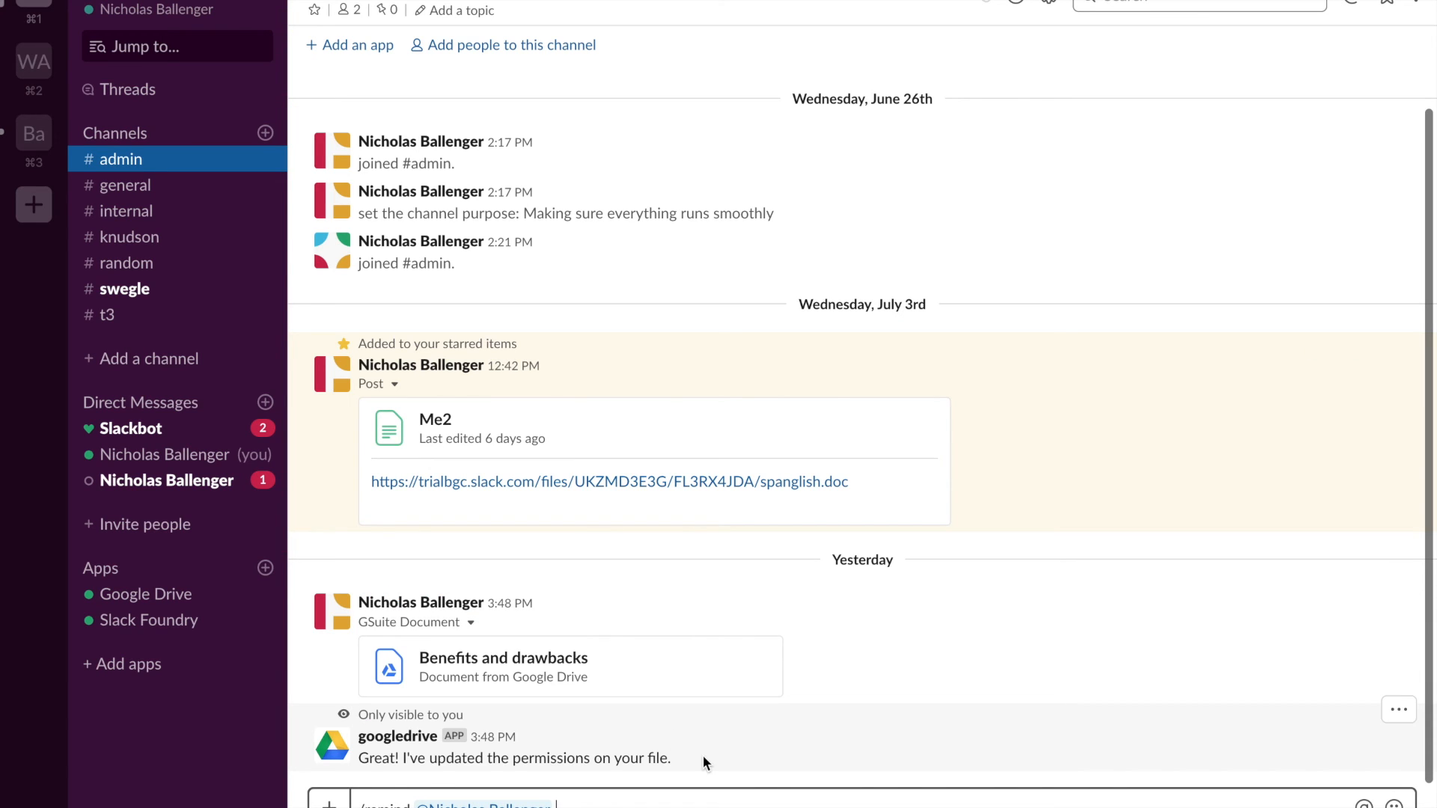
text(Set an appointment with me to meet tomorrow)
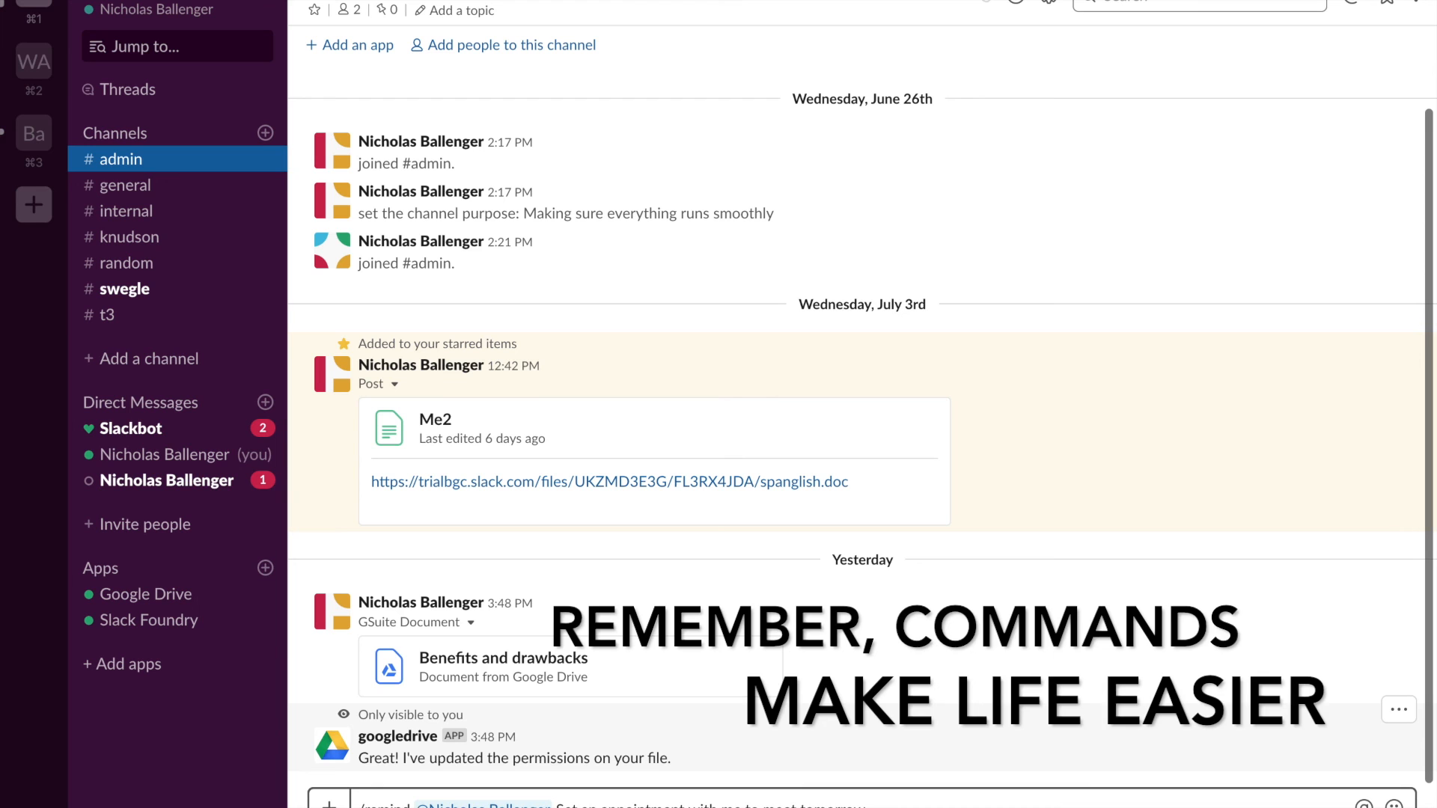
key(Return)
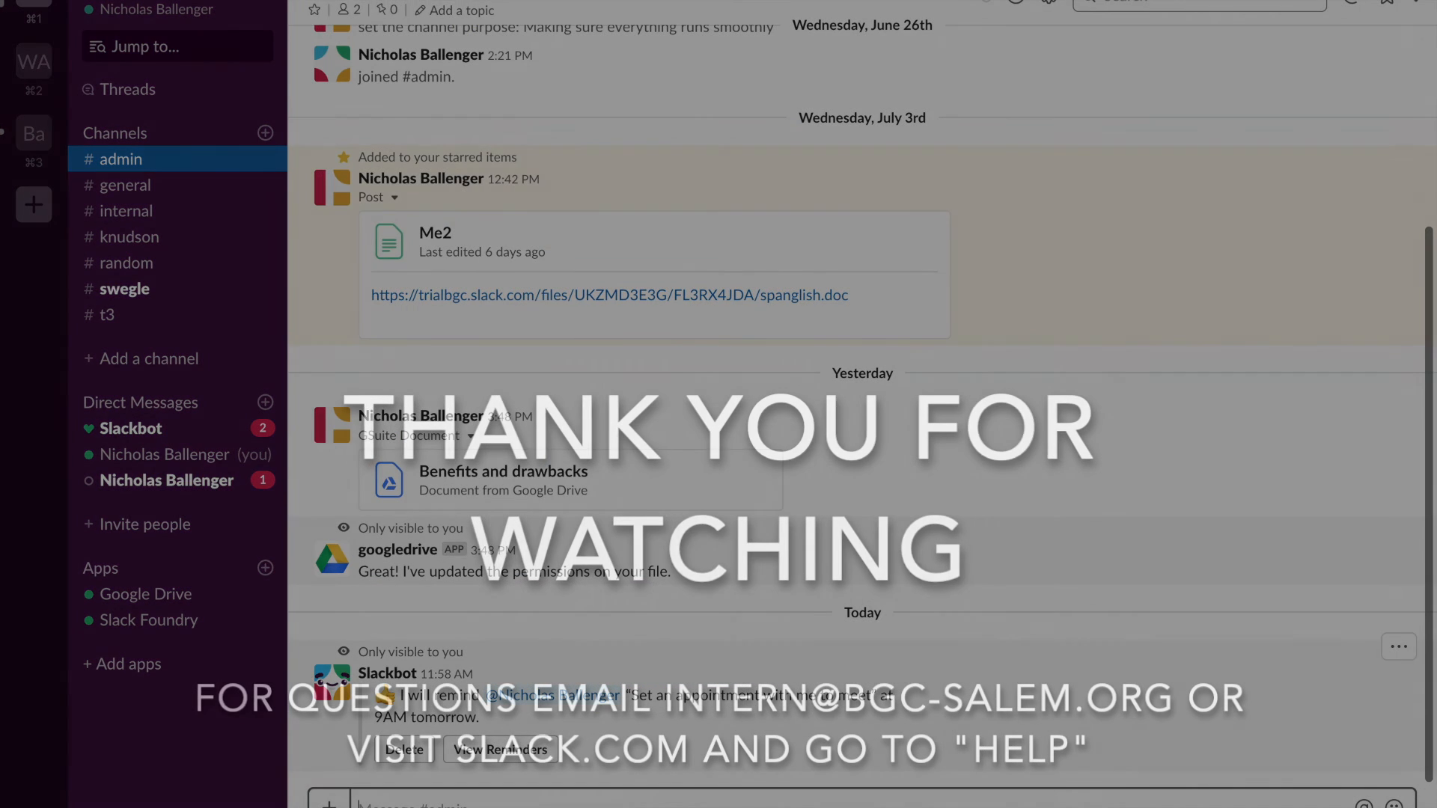